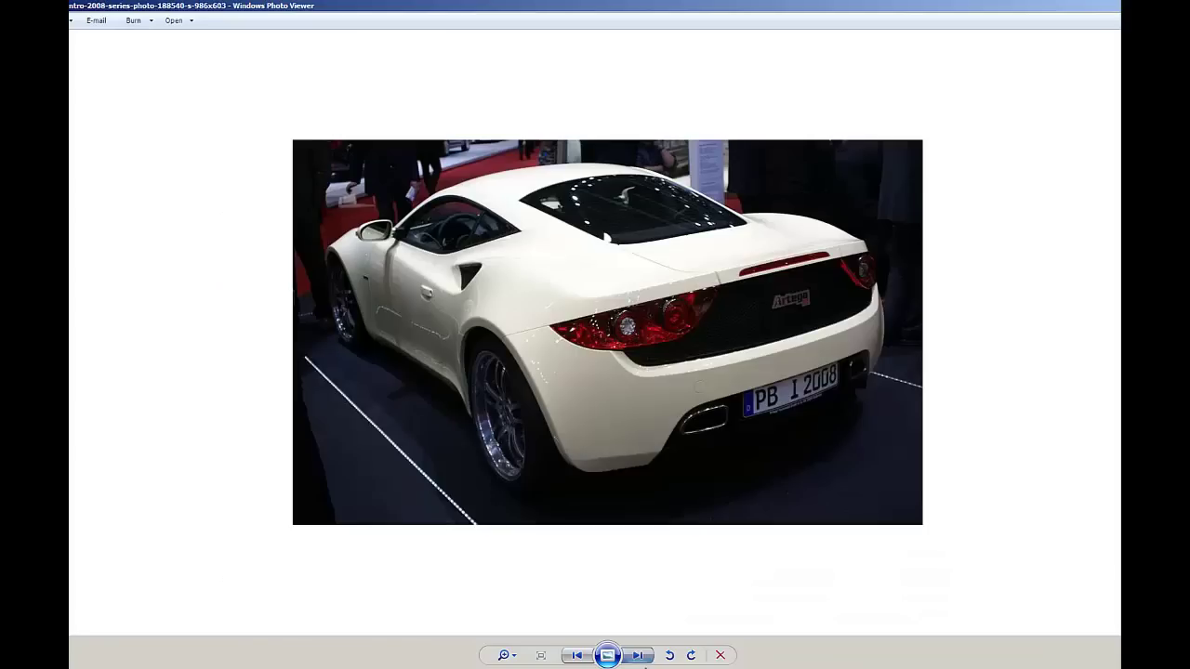
- Browse the reference photos of the white Artega GT, comparing its front and rear three-quarter views
left_click(638, 656)
left_click(639, 655)
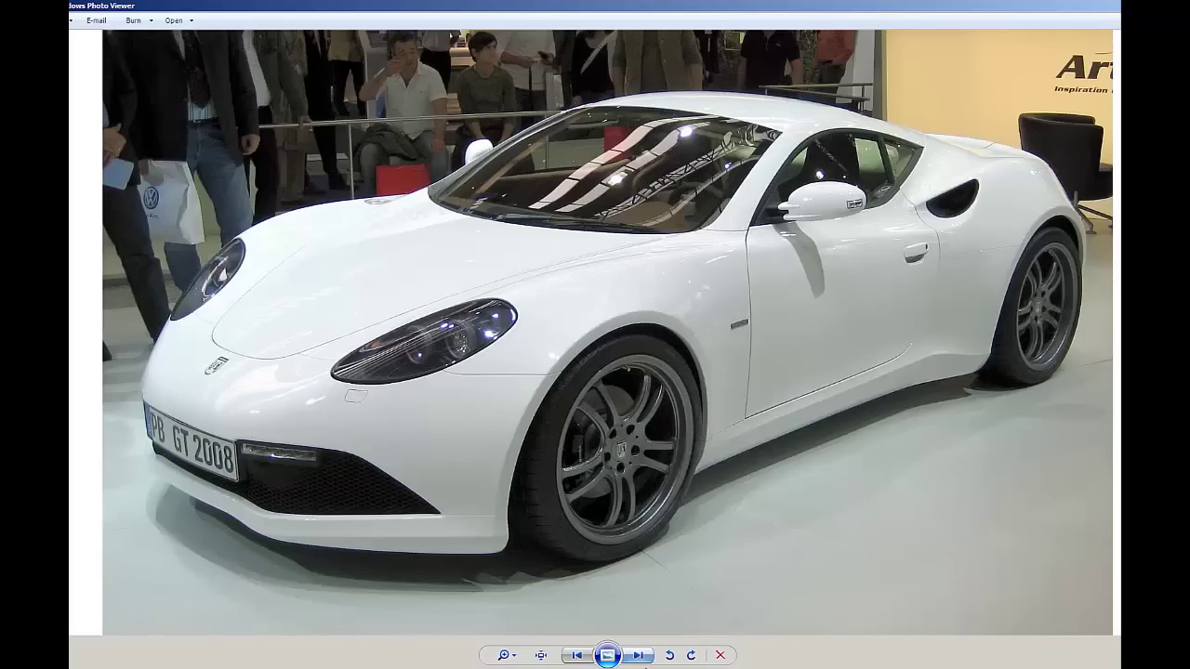
left_click(639, 655)
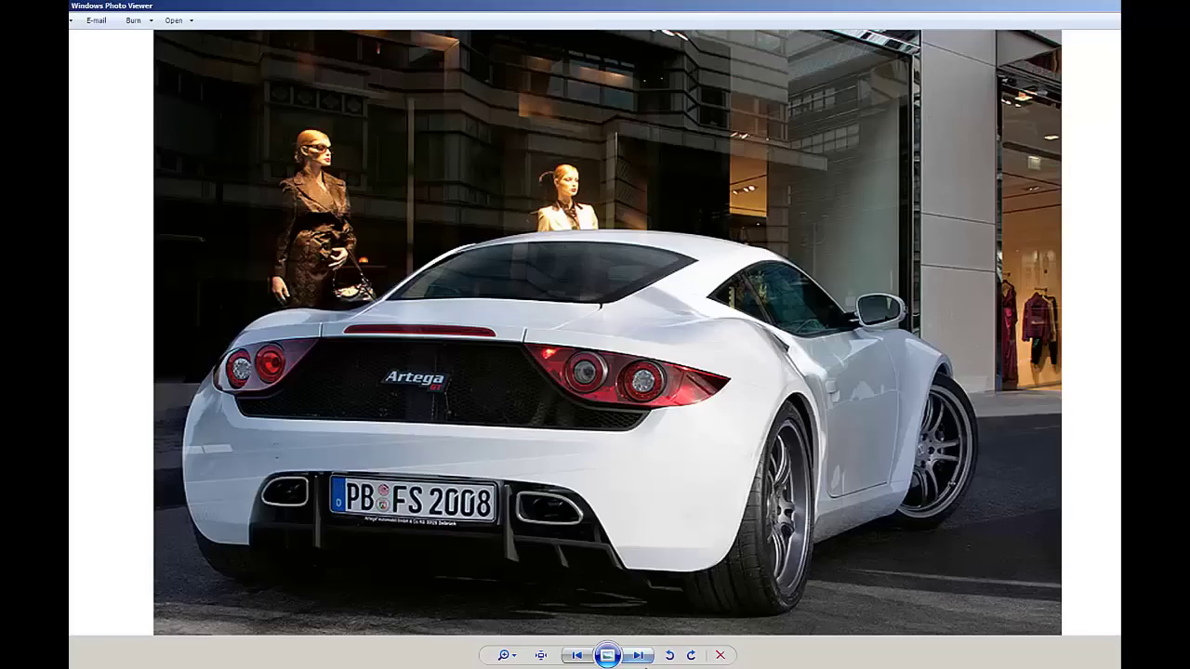
left_click(649, 662)
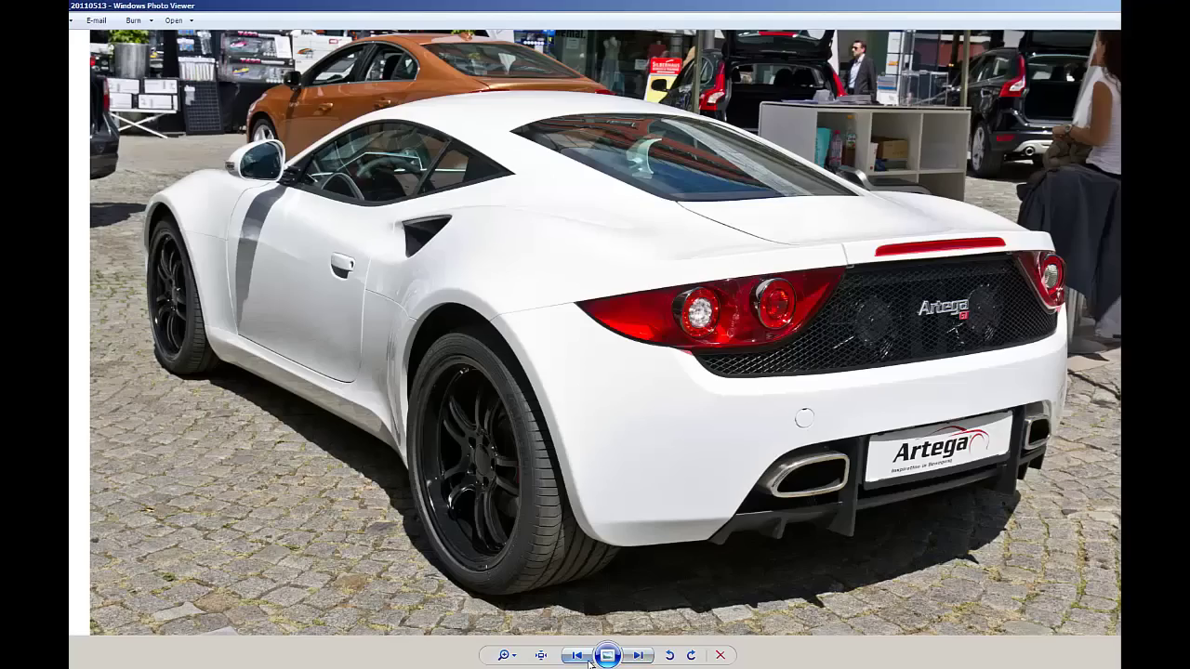
left_click(649, 662)
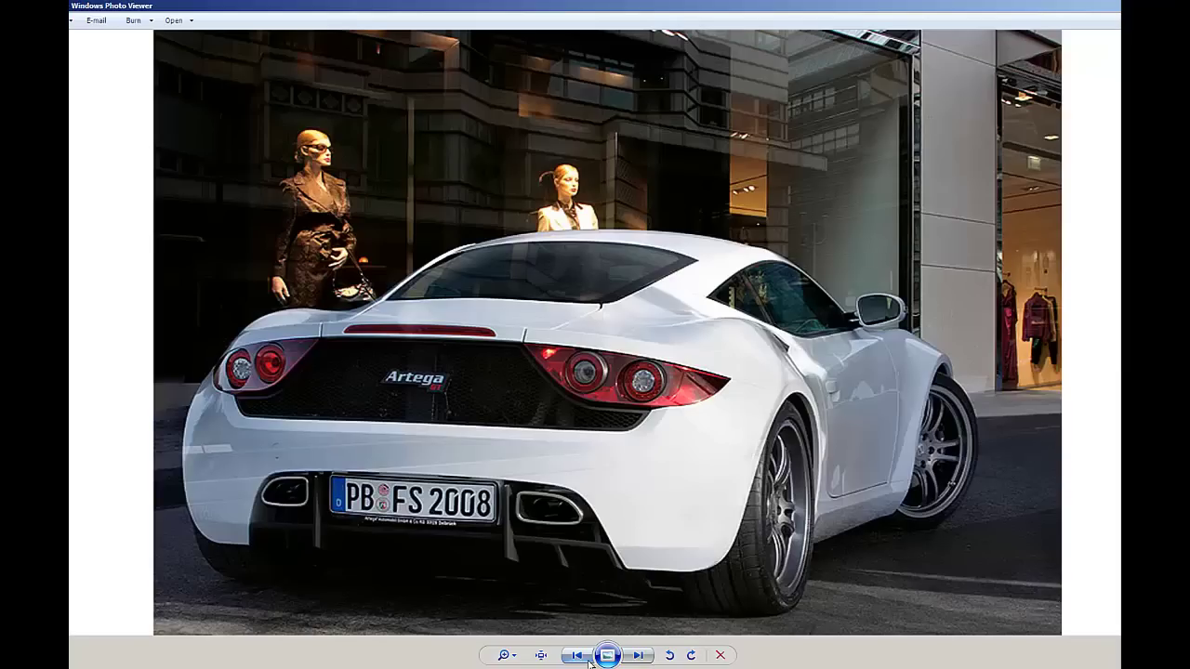
left_click(649, 662)
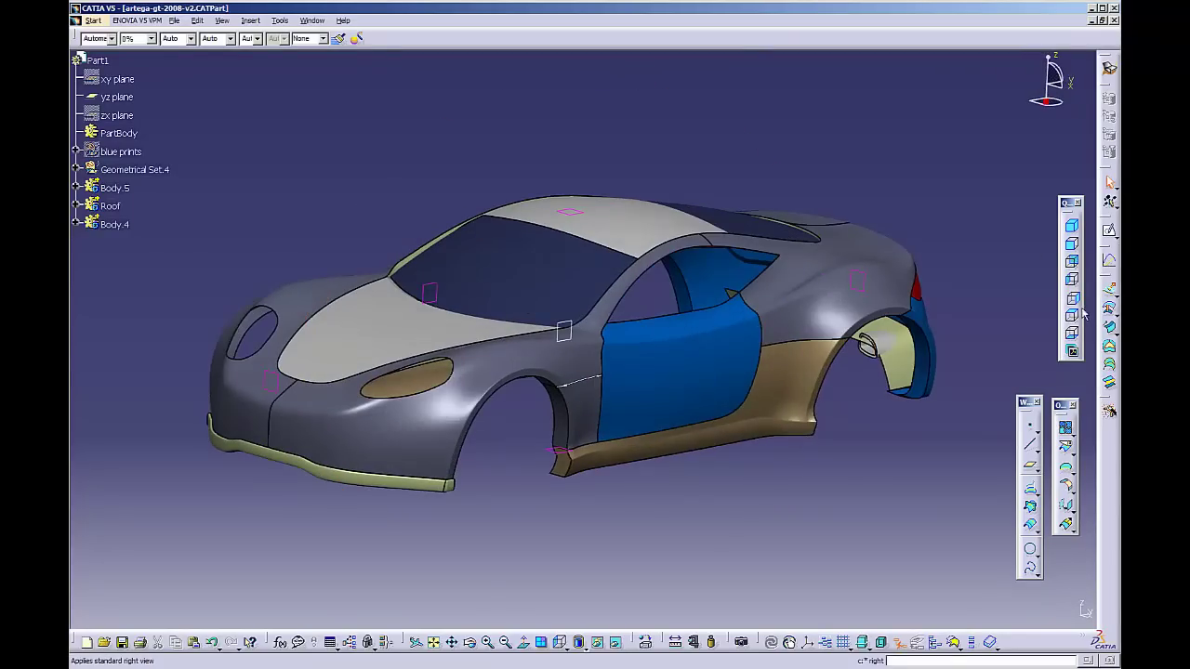
- Examine the Artega GT surface model from the side, front and rear, comparing it with the reference photos
left_click(1072, 298)
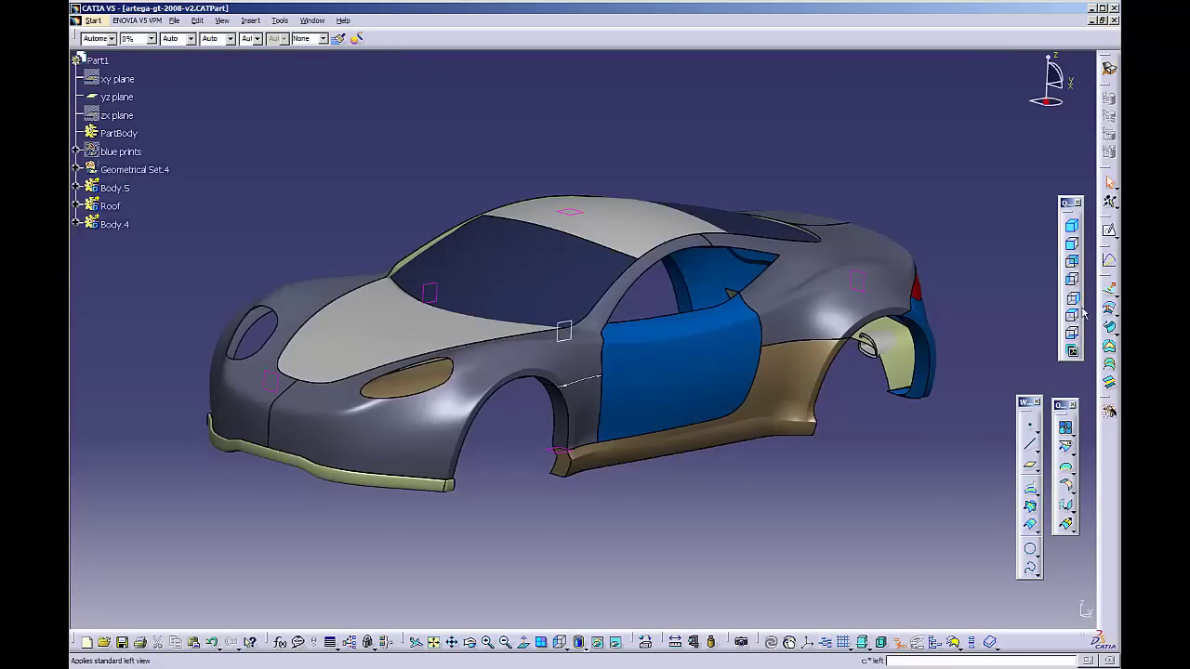
left_click(1077, 303)
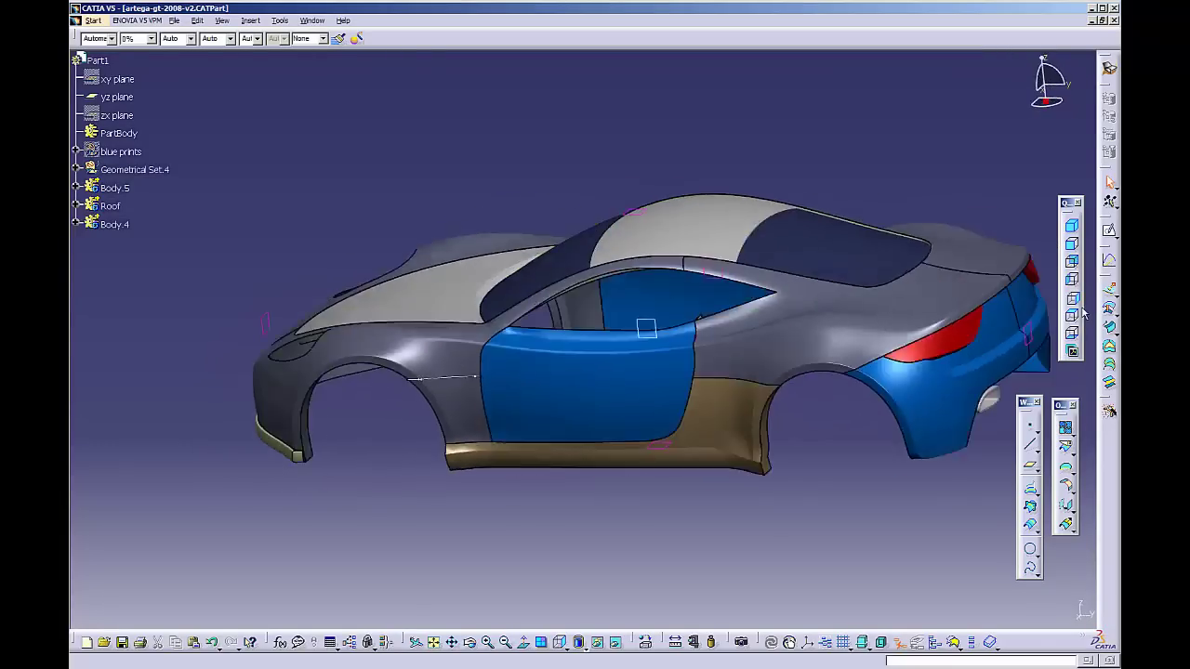
middle_click_drag(813, 263, 641, 367)
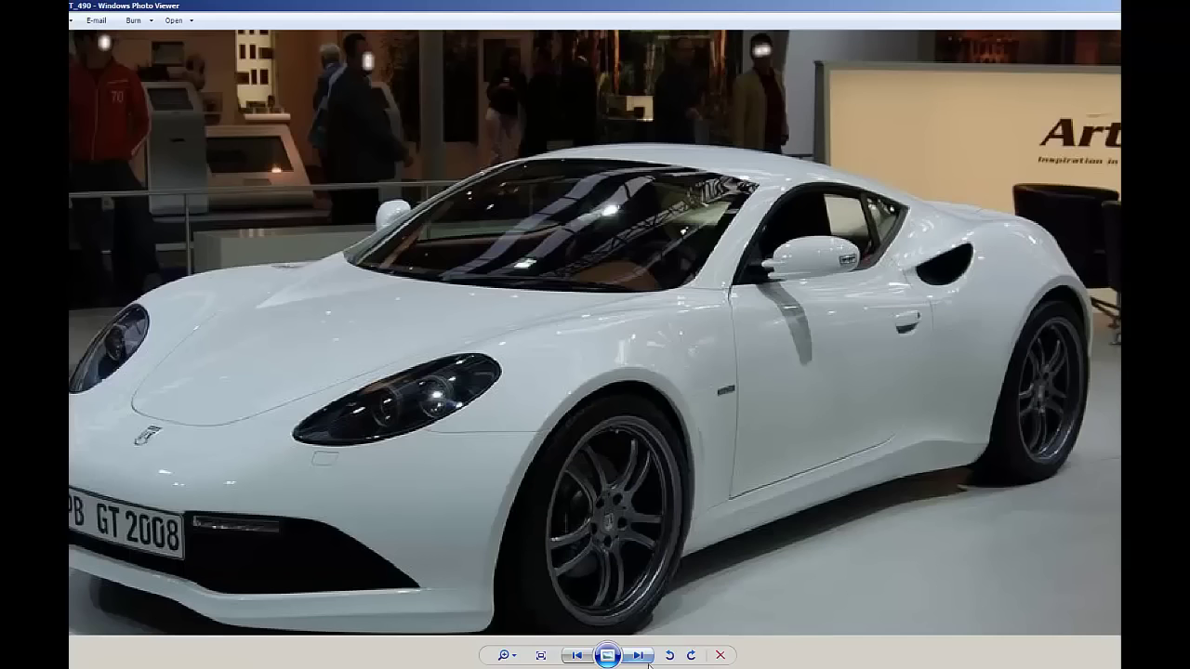
left_click(638, 656)
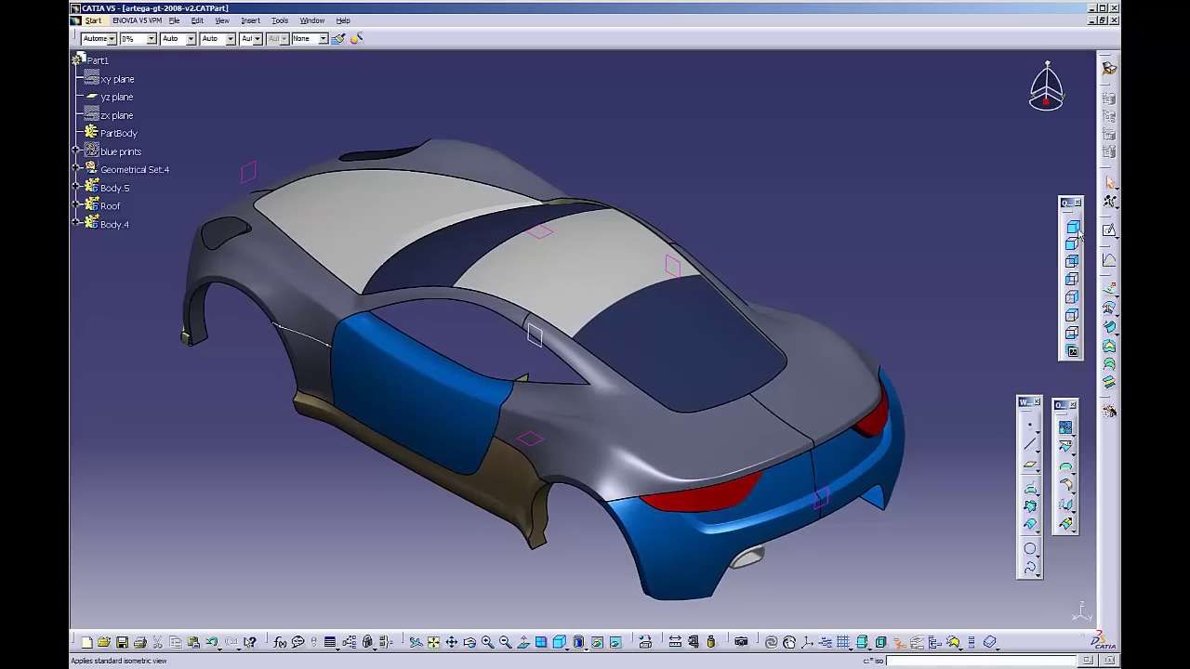
middle_click_drag(434, 465, 620, 372)
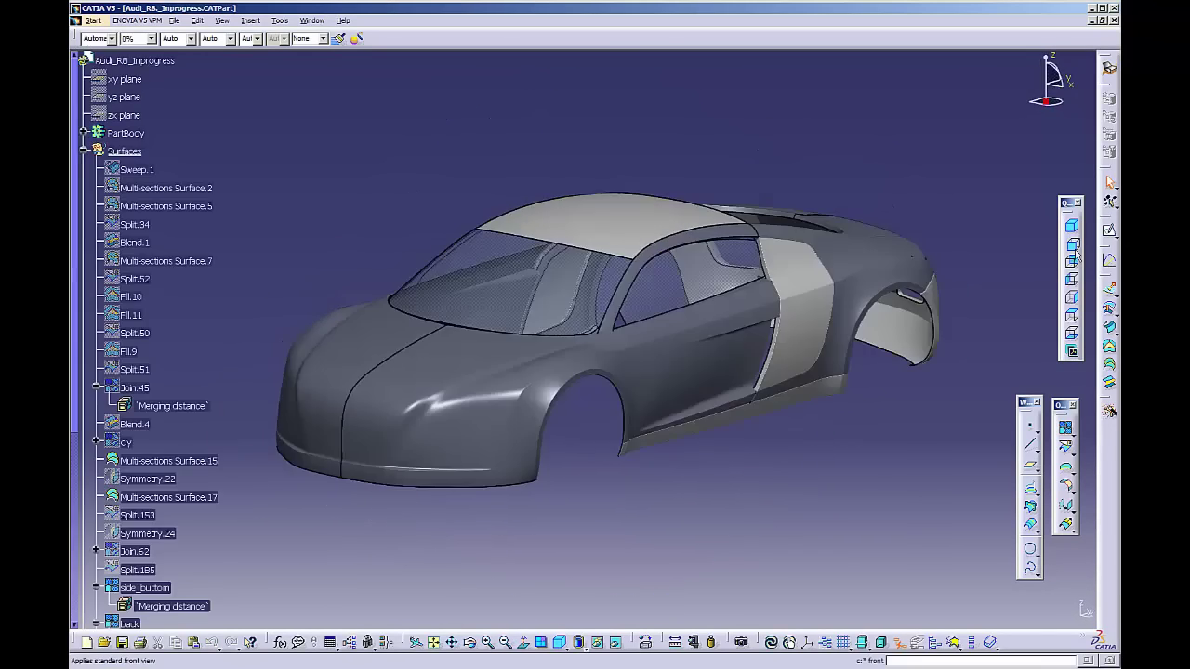
- Examine the Audi R8 surface model in several standard views, ending with the isometric view
left_click(1076, 317)
left_click(1072, 298)
left_click(1073, 333)
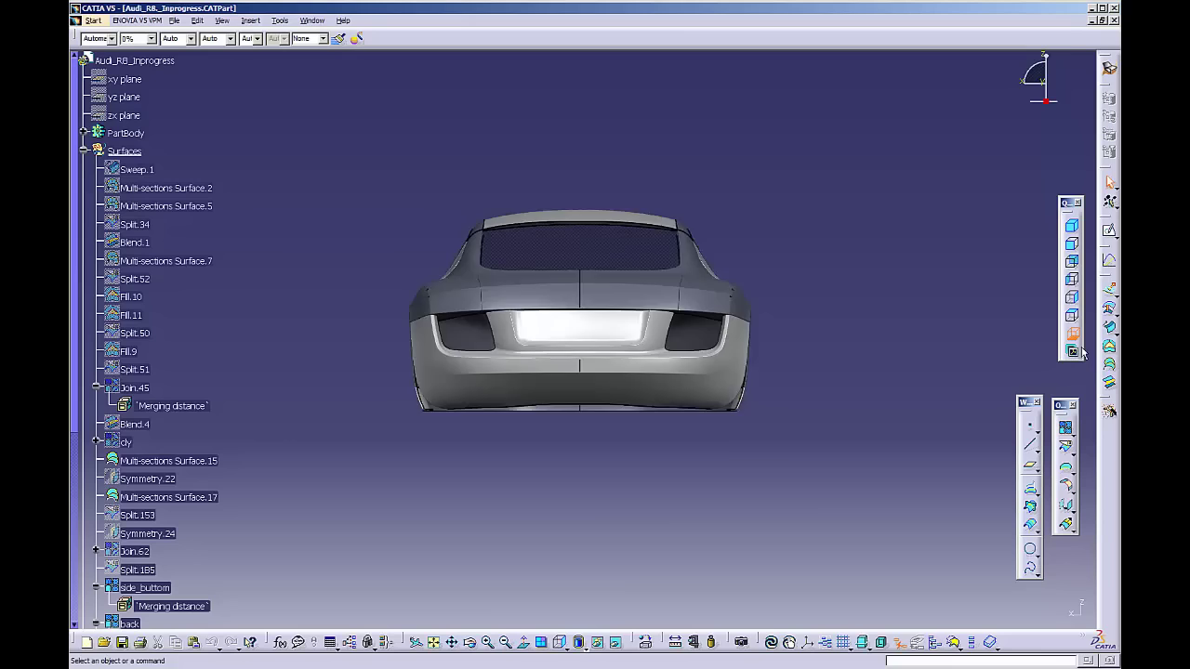
left_click(1074, 316)
left_click(1075, 275)
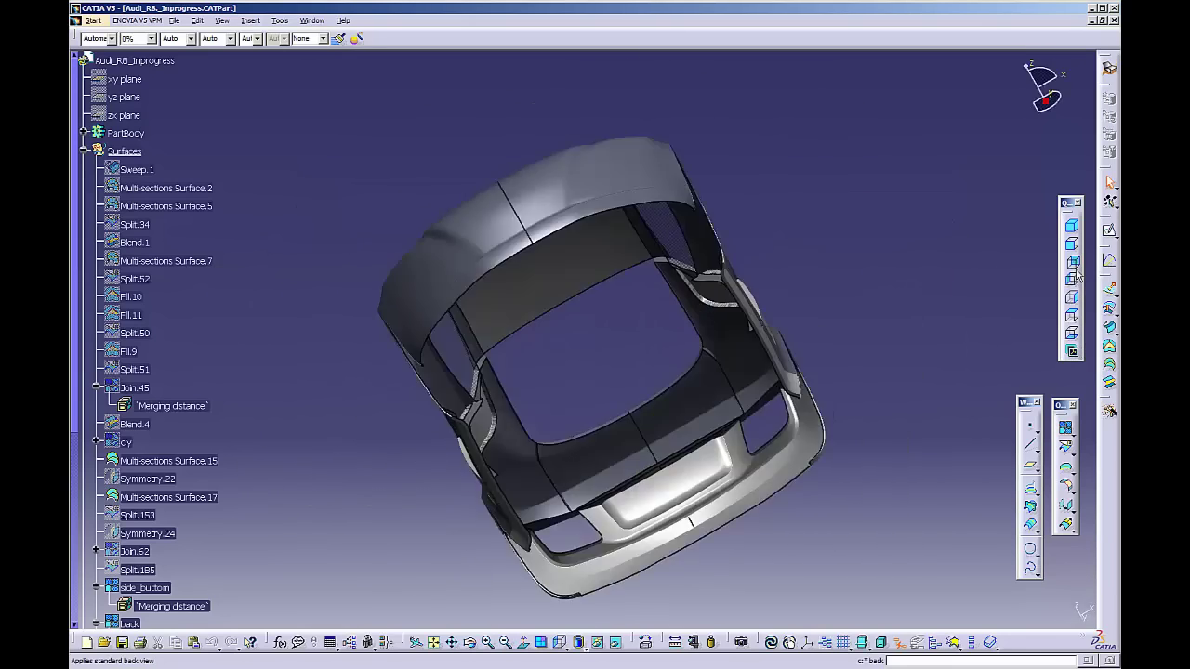
left_click(1072, 225)
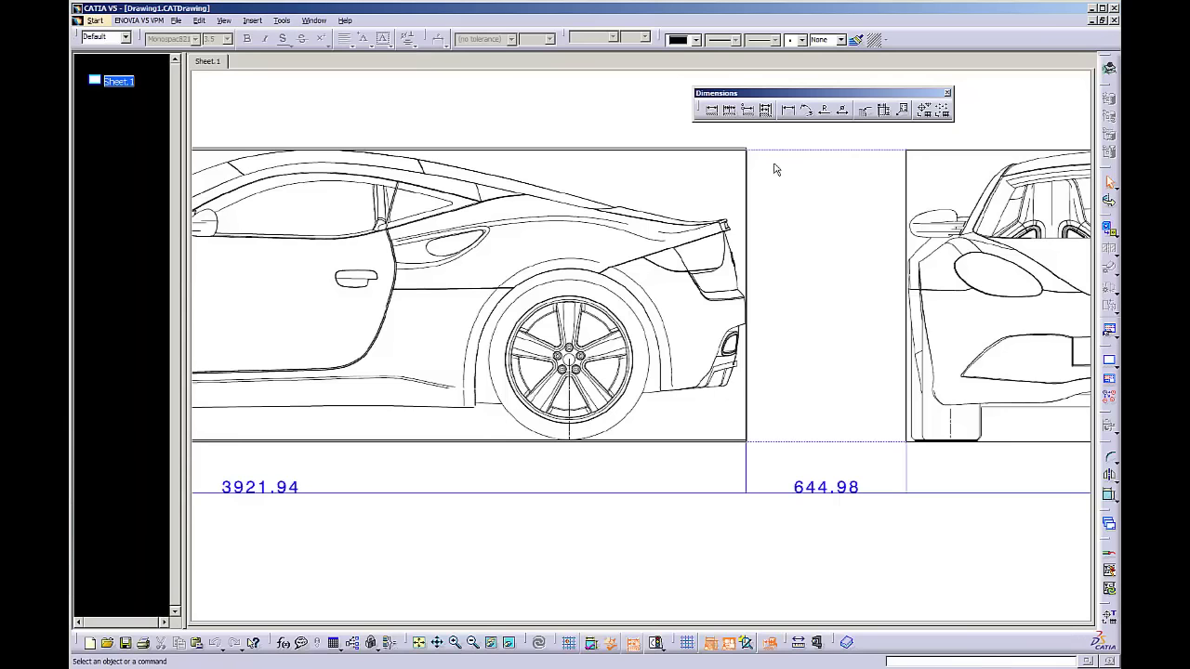
- Examine the blueprint drawing's overall height, length and width dimensions across the car's side and front views
left_click_drag(744, 93, 790, 79)
middle_click_drag(429, 300, 740, 291)
middle_click_drag(440, 286, 640, 287)
mouse_move(378, 294)
middle_mouse_down()
mouse_move(626, 297)
mouse_move(532, 305)
middle_mouse_up()
mouse_move(563, 266)
middle_mouse_down()
mouse_move(529, 356)
mouse_move(539, 345)
mouse_move(523, 322)
mouse_move(524, 345)
mouse_move(459, 334)
middle_mouse_up()
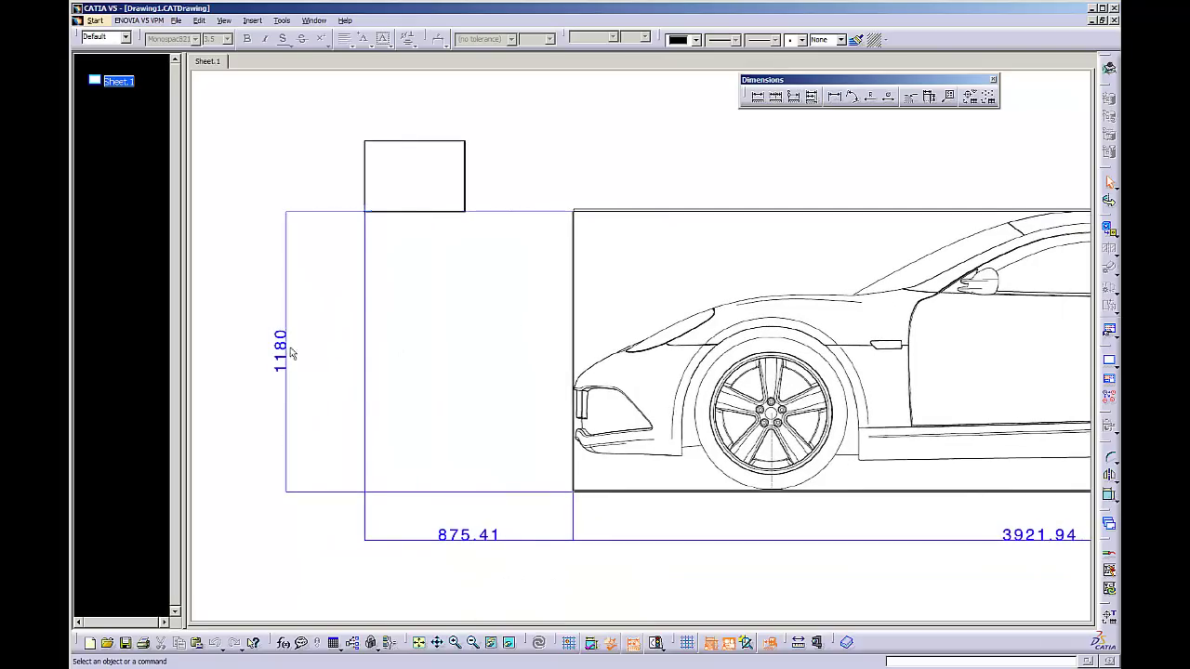
mouse_move(751, 416)
middle_mouse_down()
mouse_move(548, 351)
mouse_move(577, 424)
middle_mouse_up()
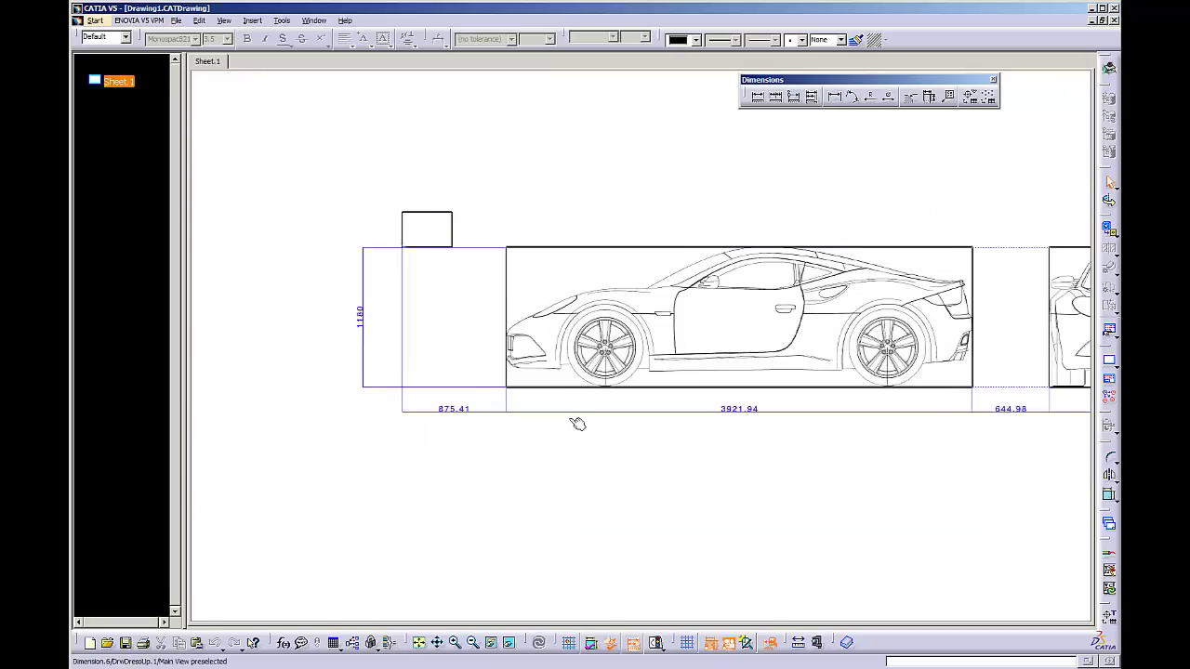
middle_click_drag(719, 481, 631, 483)
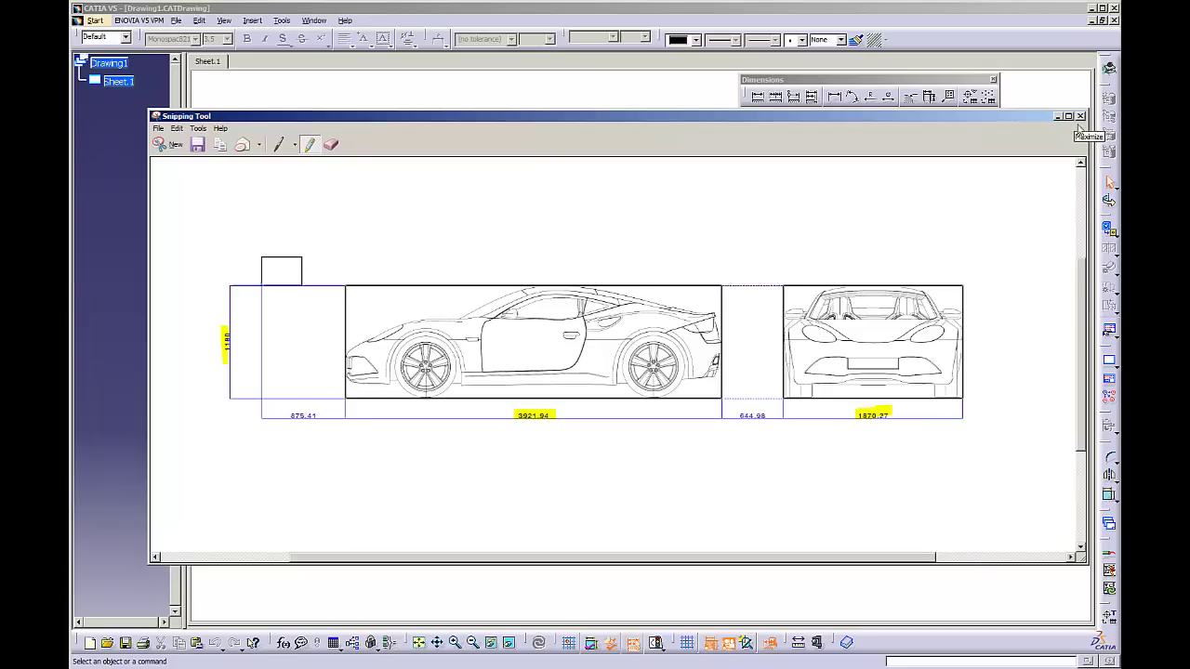
- Minimize the screen snip and switch to the artega-gt-2008-v2 part to view the body inside its blueprint box
left_click(1058, 118)
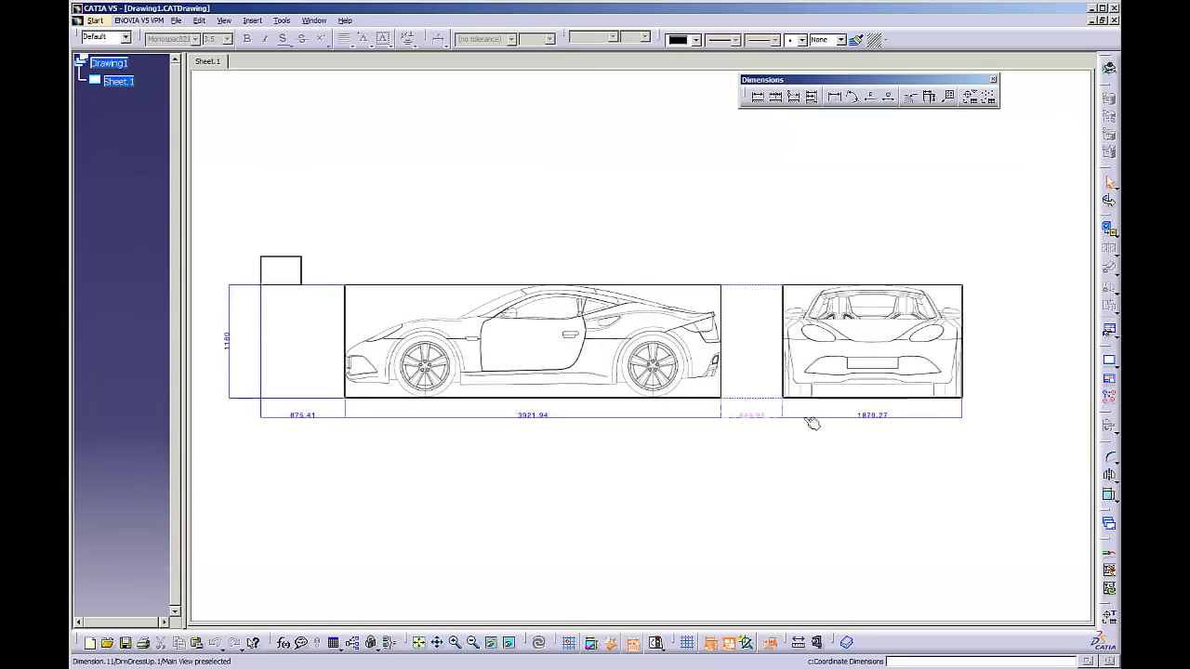
key("ctrl+Tab")
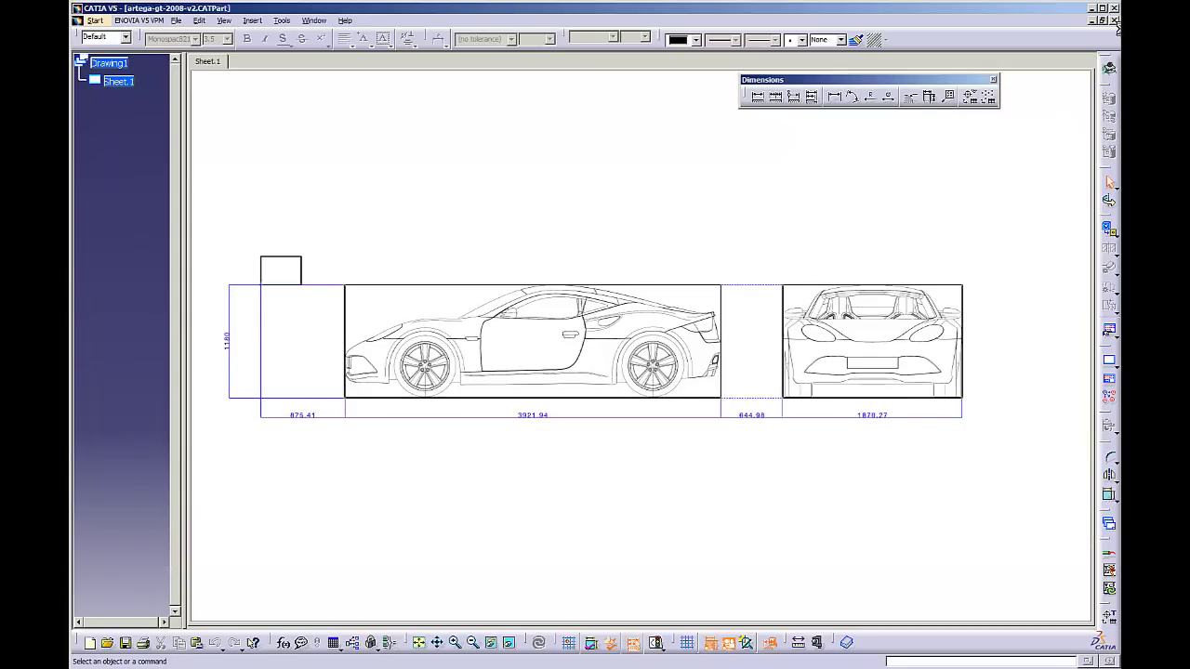
middle_click_drag(643, 382, 685, 365)
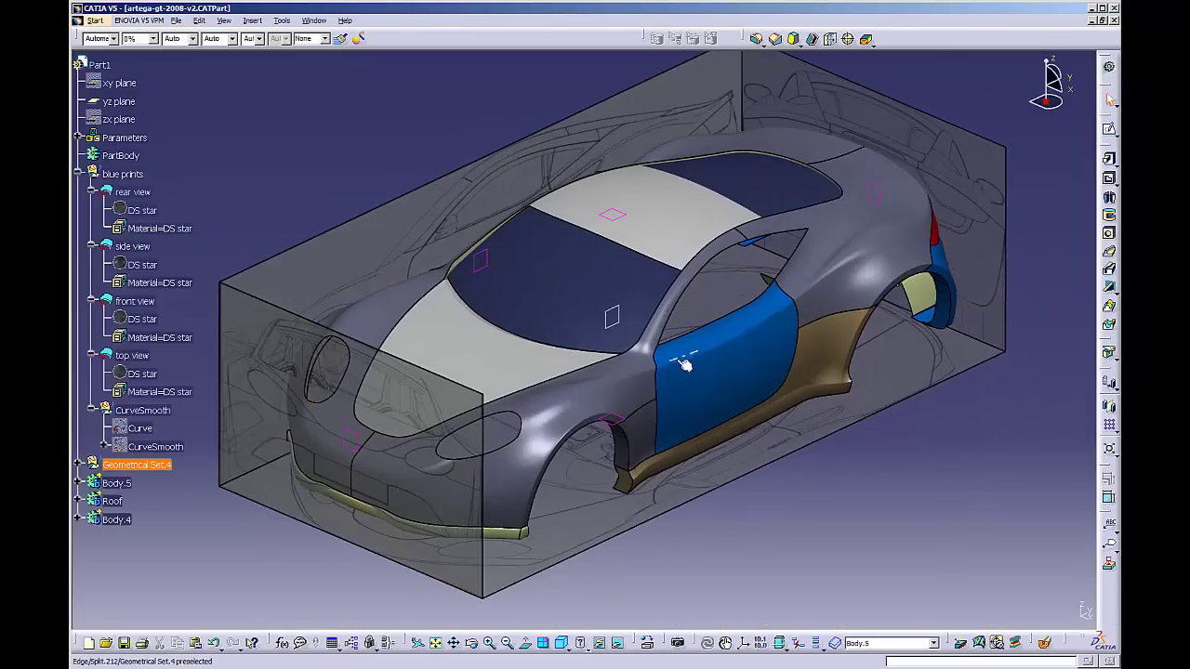
- Create a new part document with the default name and hybrid design disabled
left_click(175, 20)
left_click(203, 37)
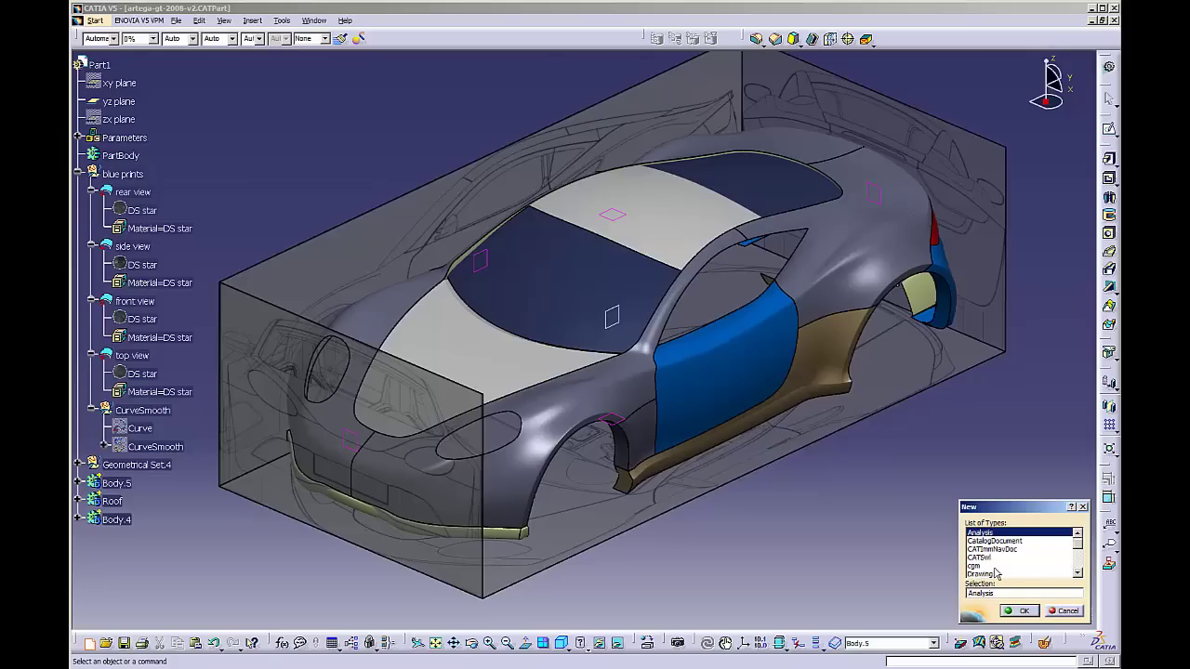
type("p")
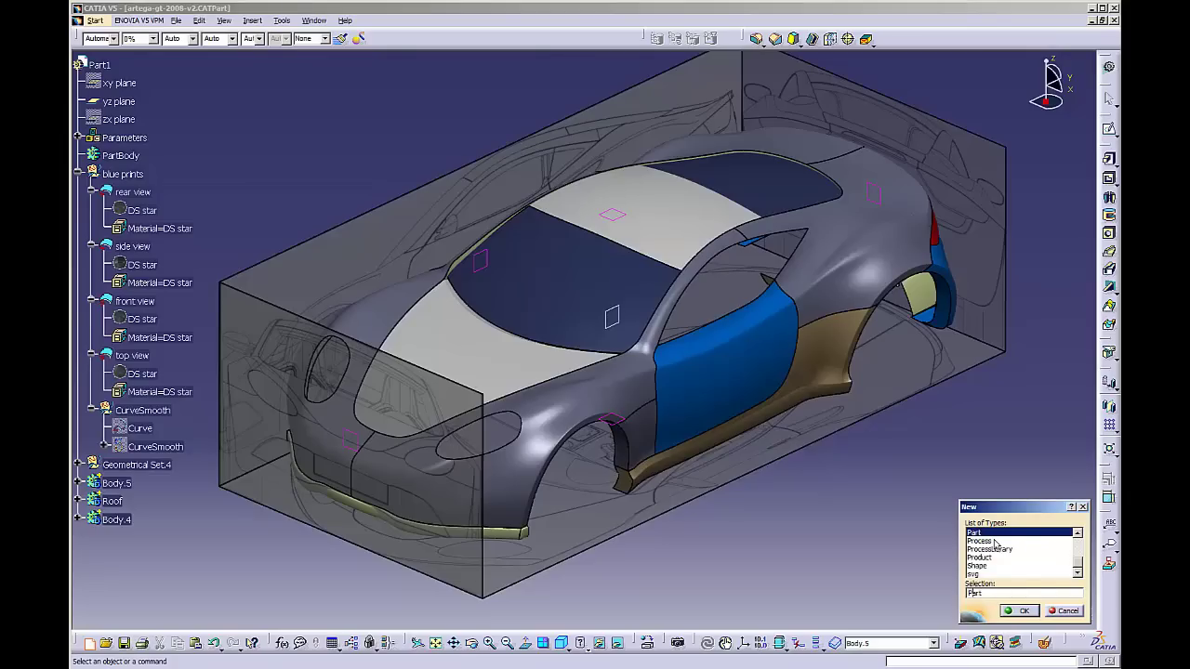
key("Return")
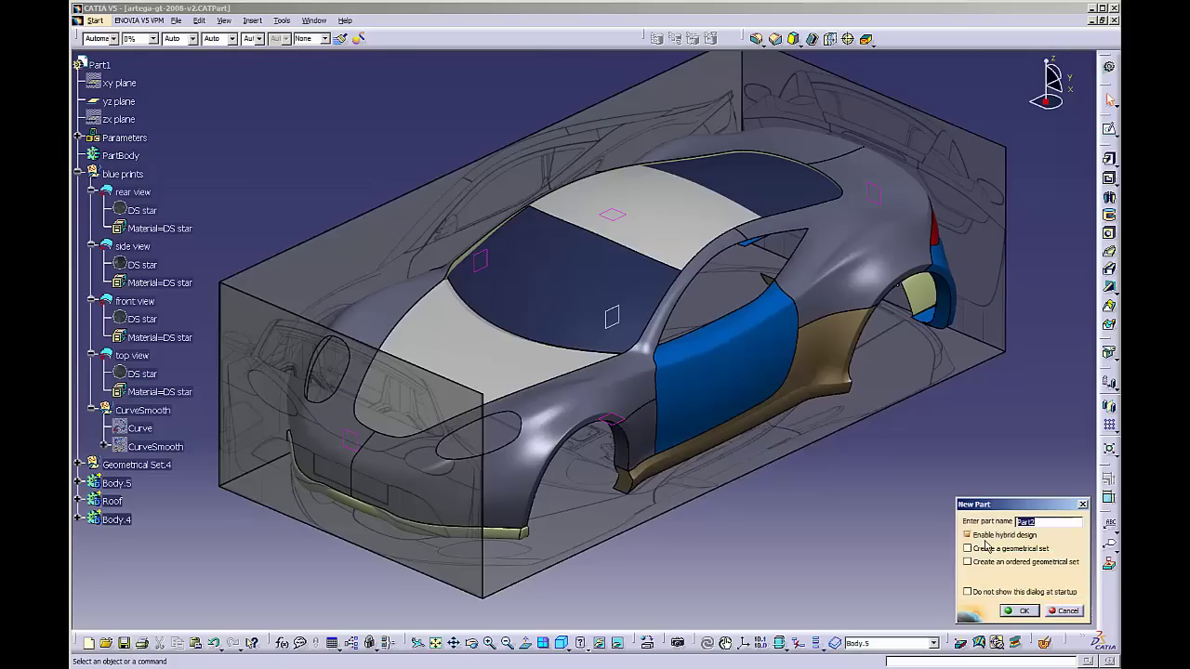
left_click(1002, 536)
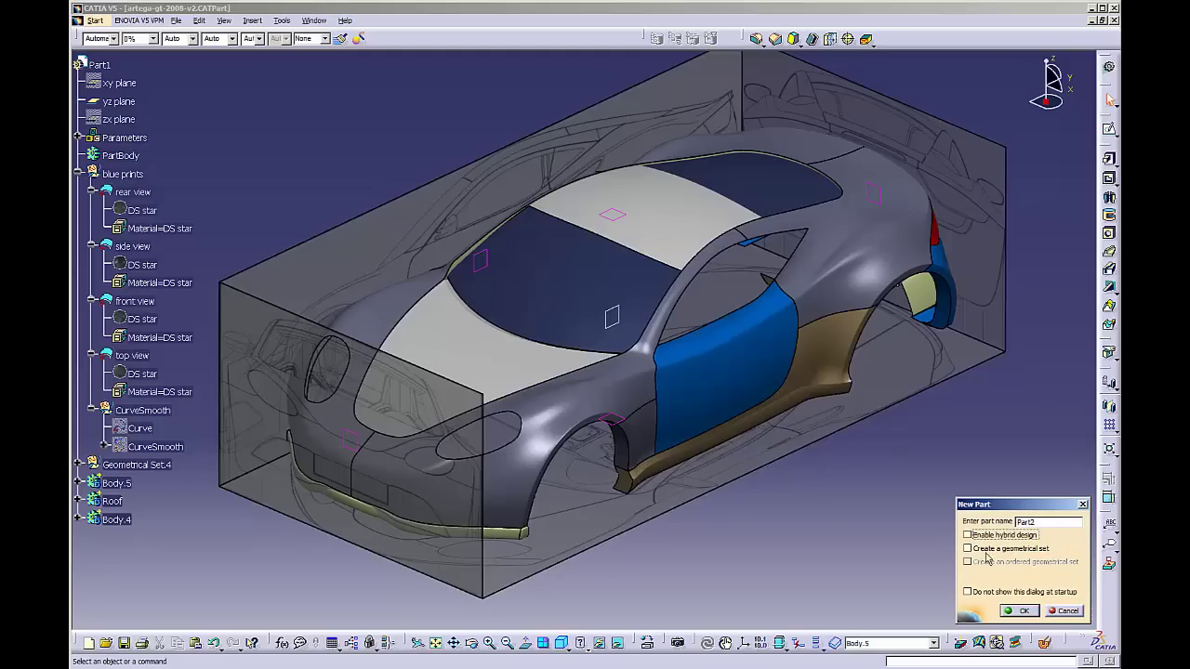
left_click(1031, 612)
- Insert a standard axis system at the part's origin with the default settings
middle_click_drag(600, 288, 476, 214)
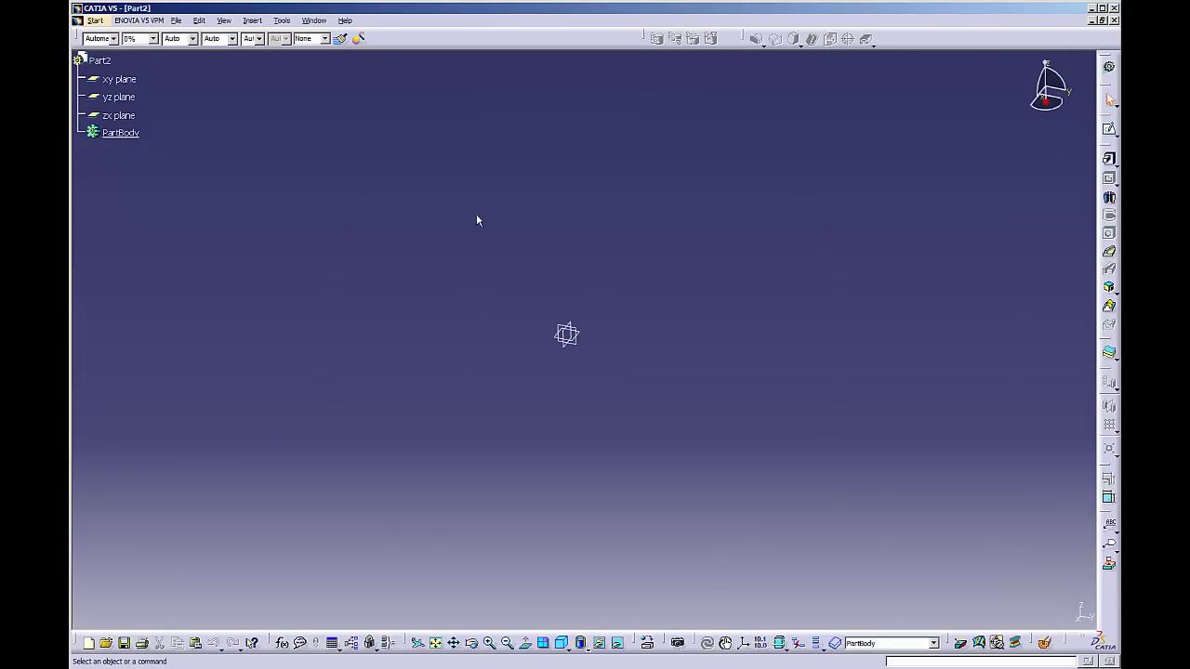
left_click(252, 21)
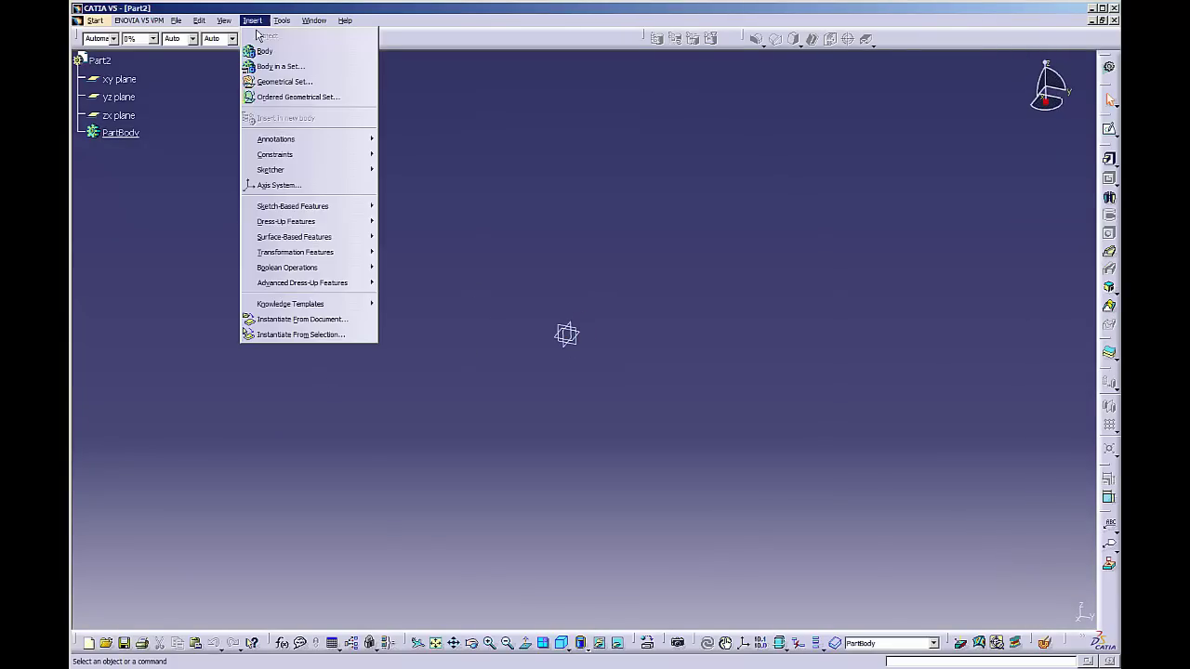
left_click(277, 185)
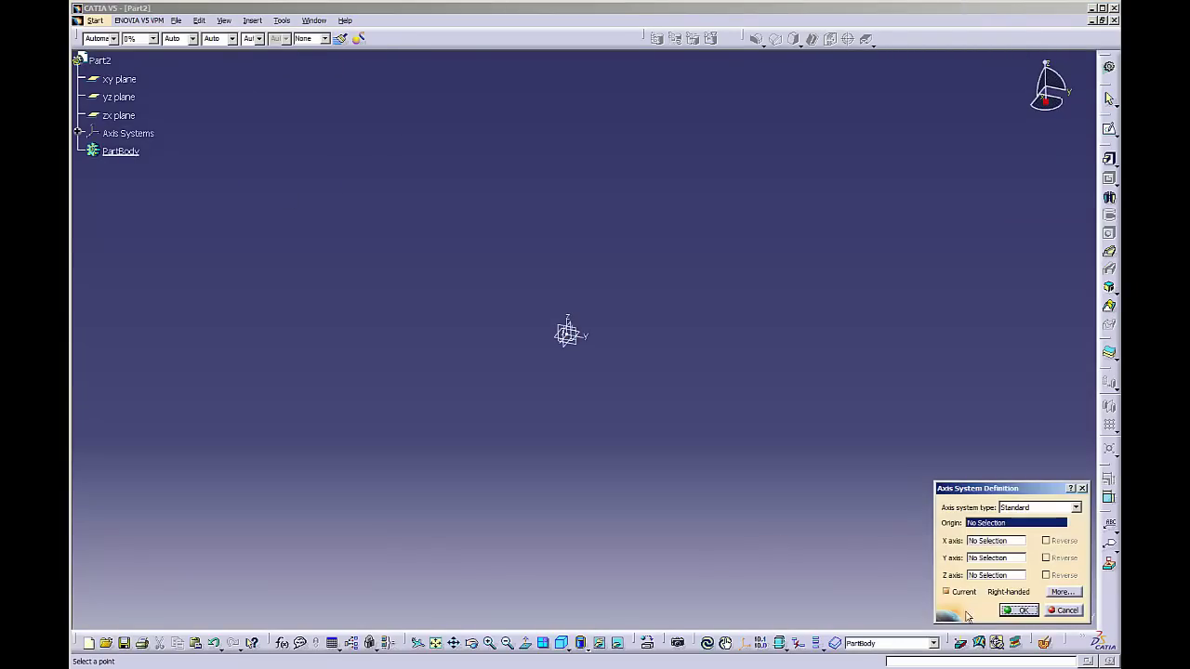
left_click(1022, 611)
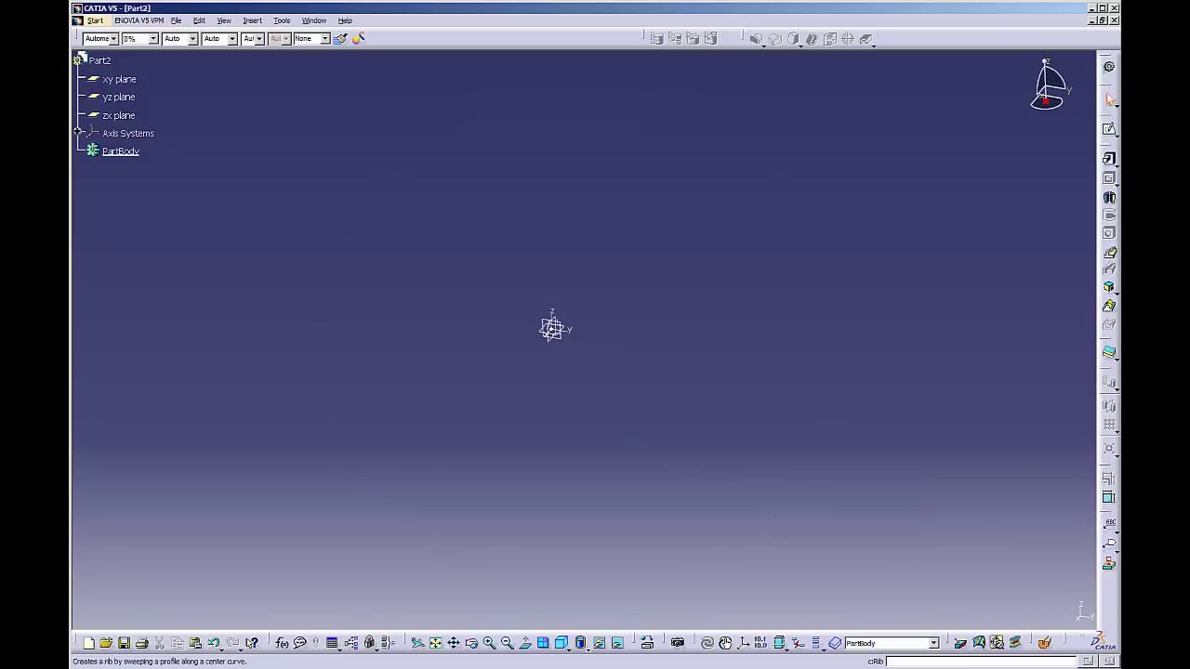
- Hide the xy, yz and zx reference planes, leaving only the axis system at the origin
left_click(1111, 131)
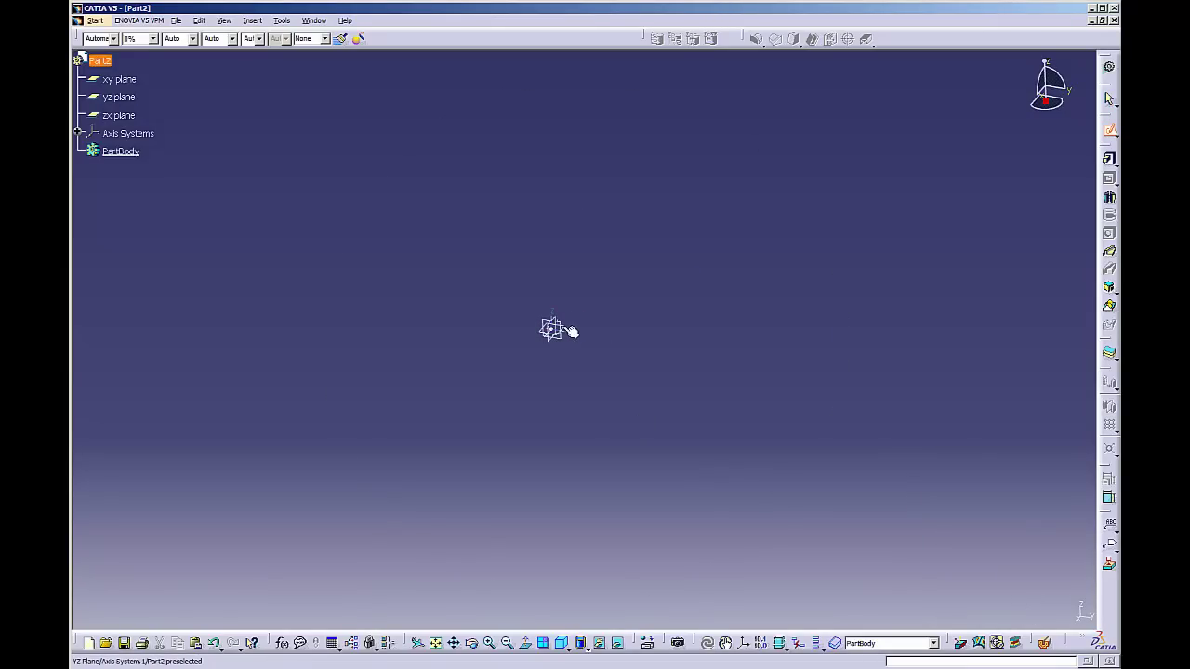
left_click(119, 79)
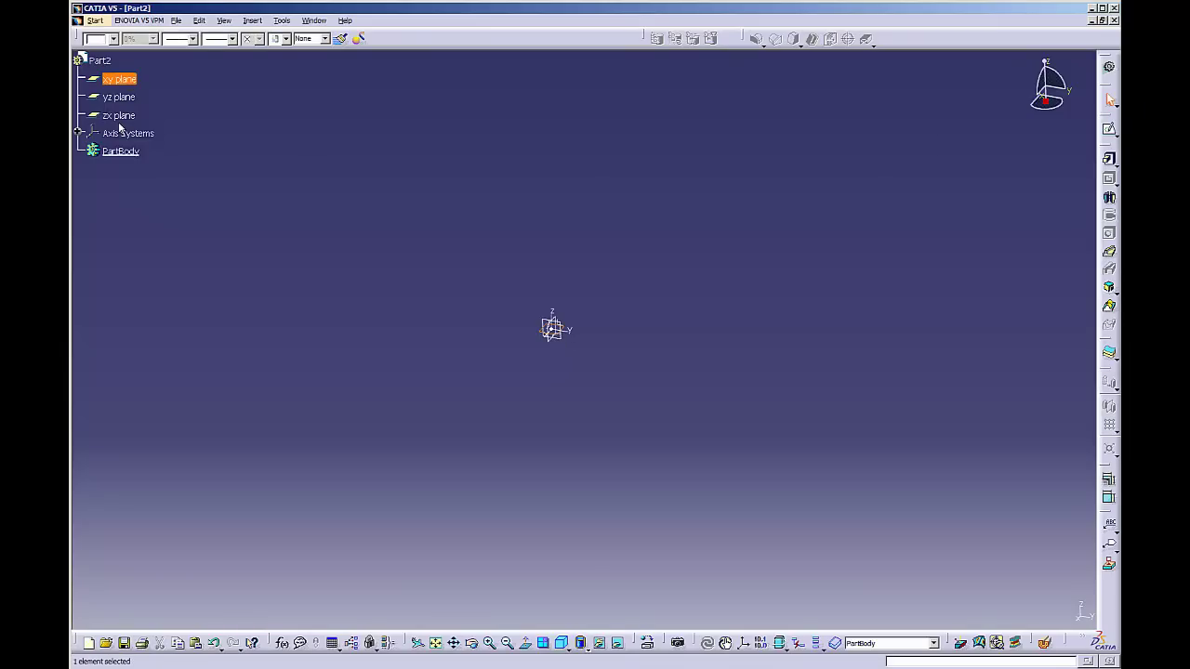
left_click(119, 79)
left_click(119, 116, "ctrl")
left_click(119, 97, "ctrl")
right_click(122, 117)
left_click(155, 159)
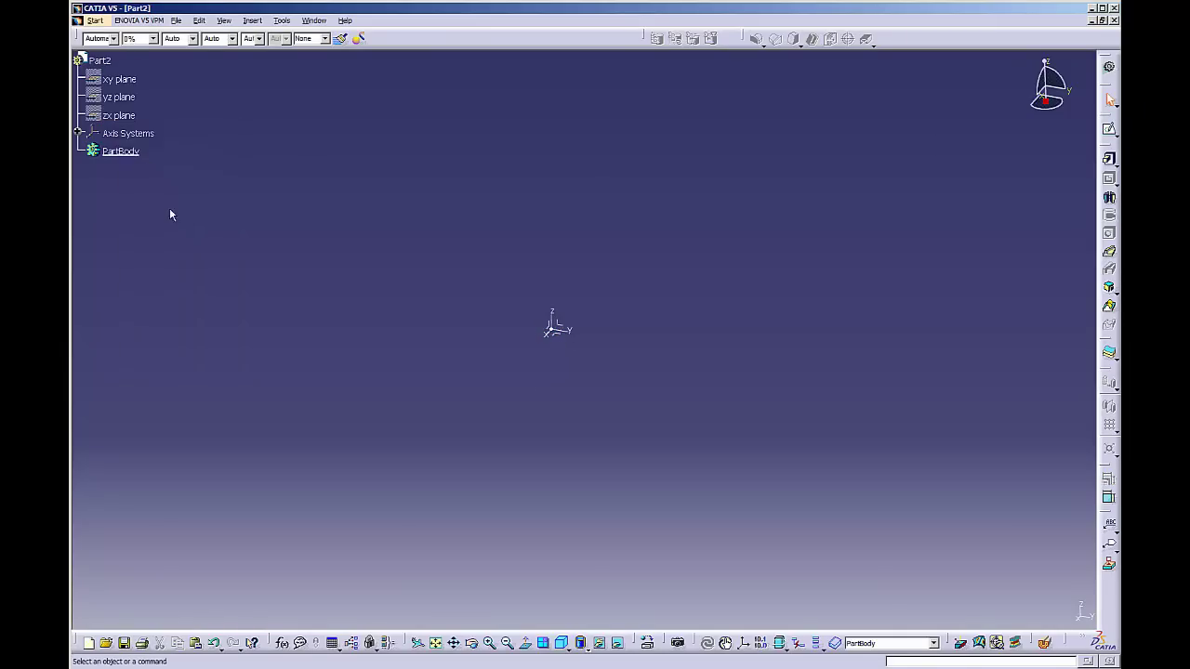
- Start a positioned sketch on the axis system's YZ plane with implicit origin and orientation
middle_click_drag(536, 387, 600, 377)
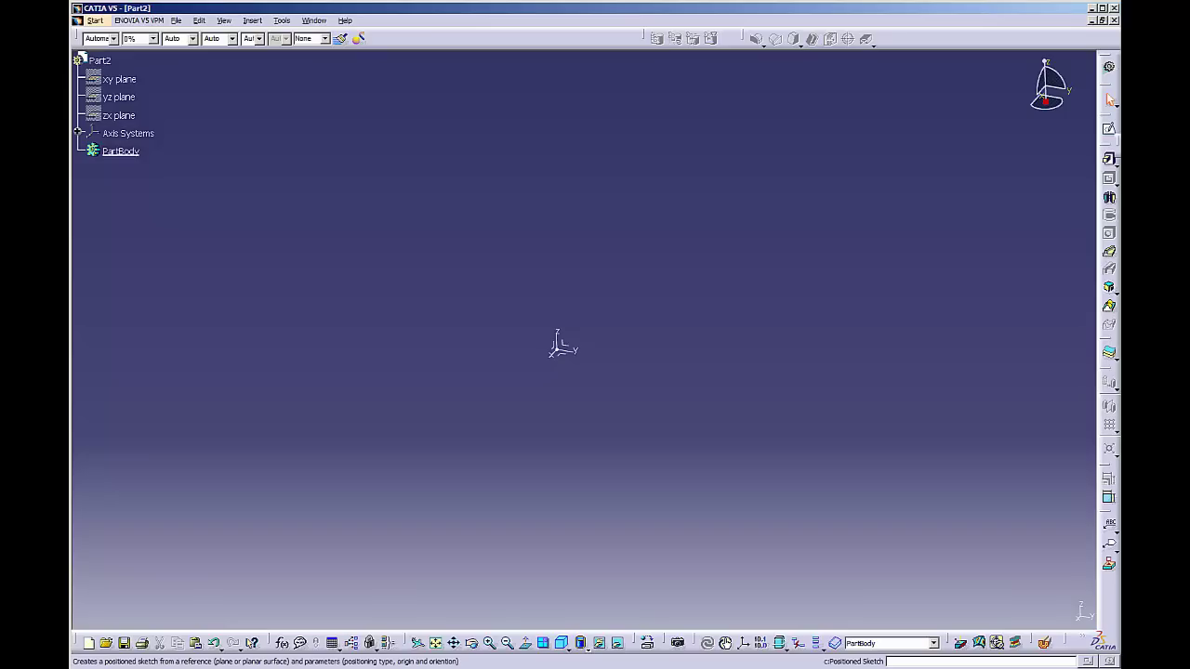
mouse_move(1109, 123)
left_mouse_down()
mouse_move(858, 159)
mouse_move(900, 142)
left_mouse_up()
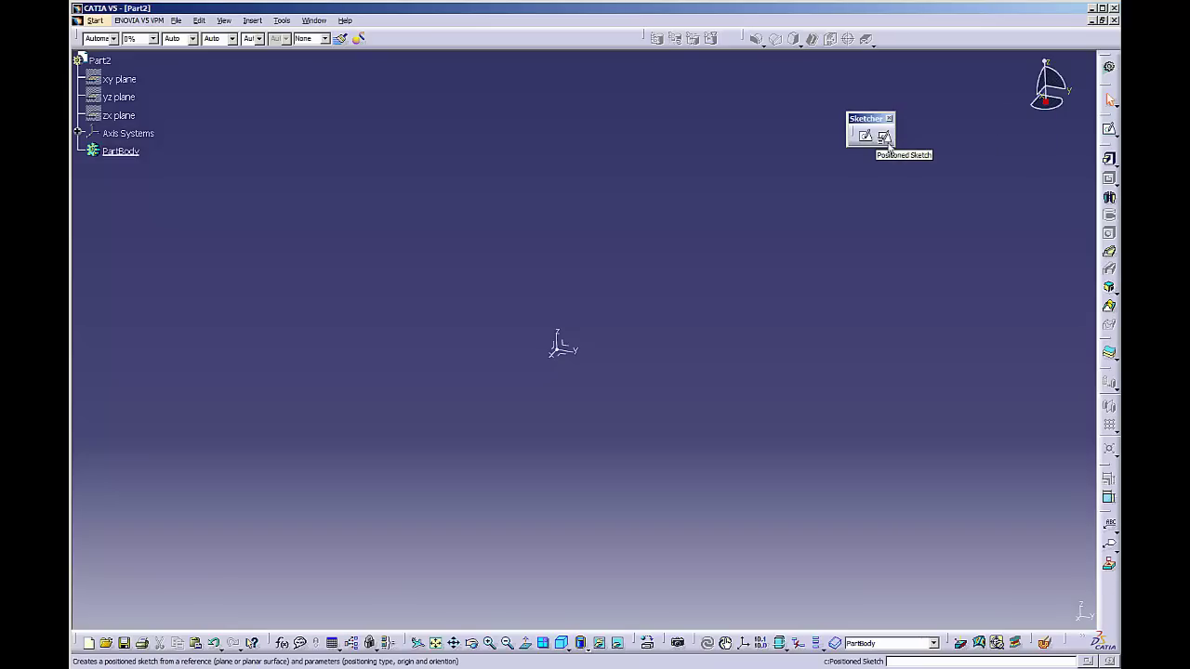
left_click(884, 139)
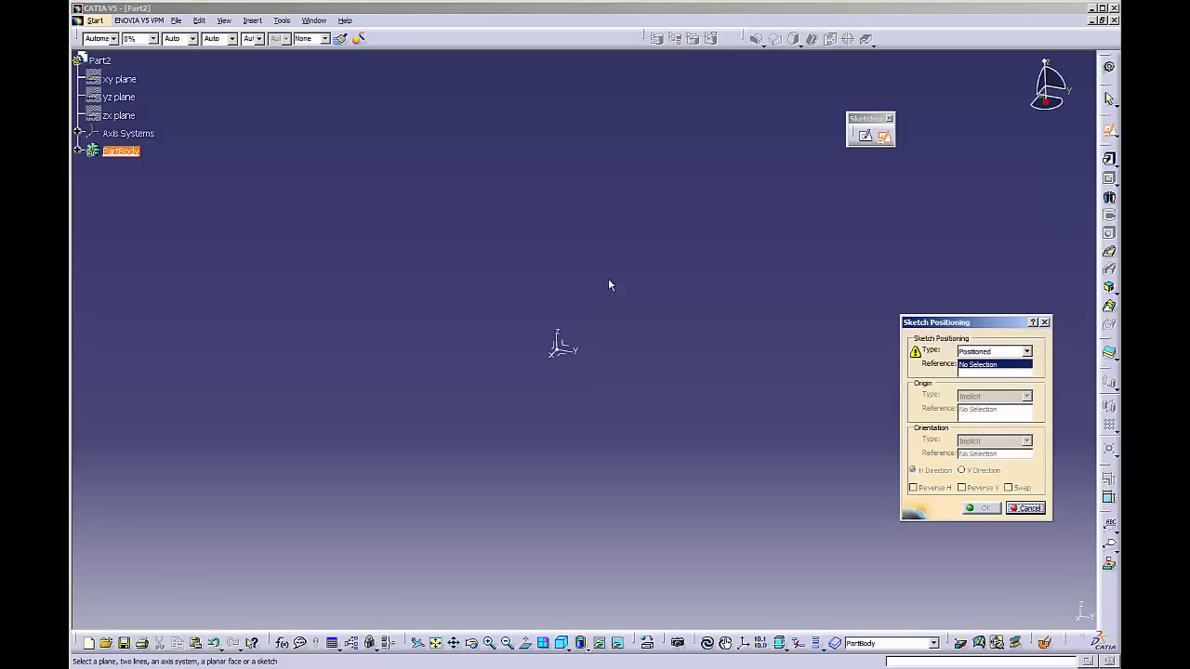
left_click(576, 348)
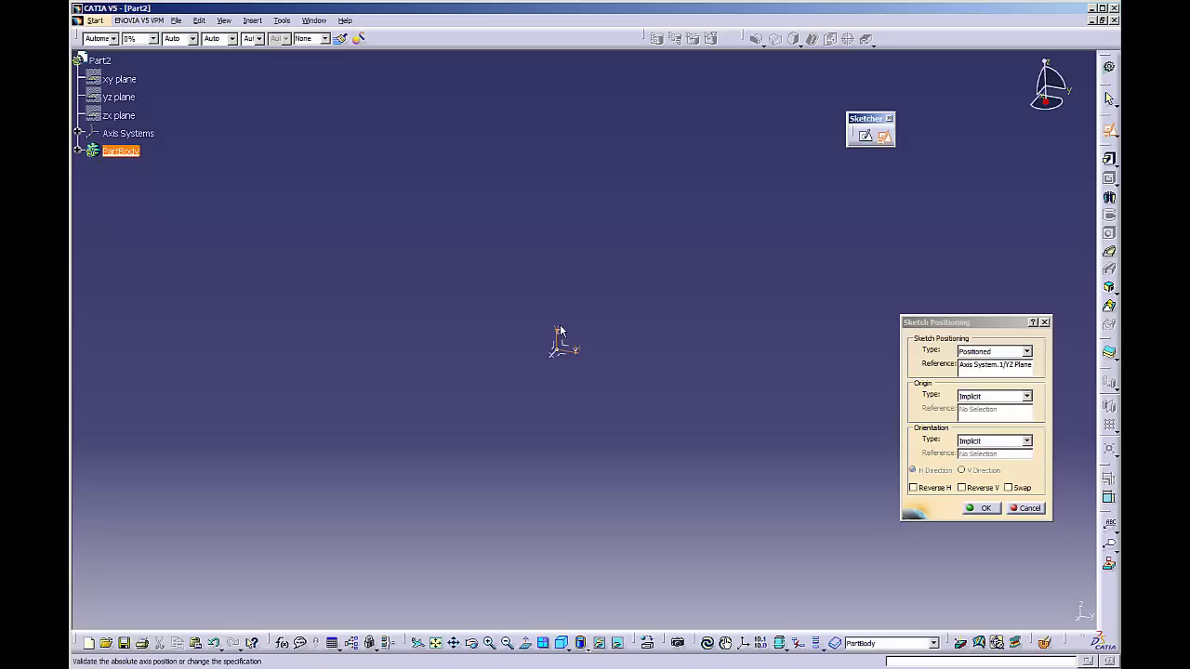
left_click(984, 508)
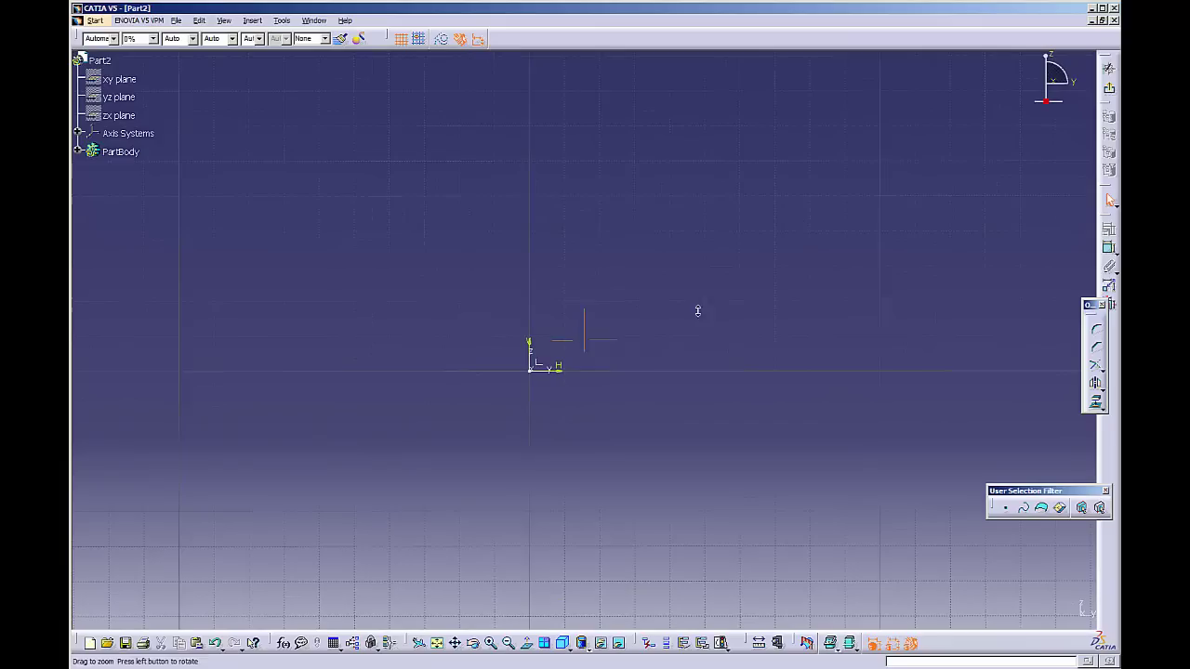
- Sketch a rectangle about 134 × 78 mm with its first corner on the sketch origin
left_click_drag(1108, 623, 1010, 254)
left_click_drag(1094, 306, 1067, 276)
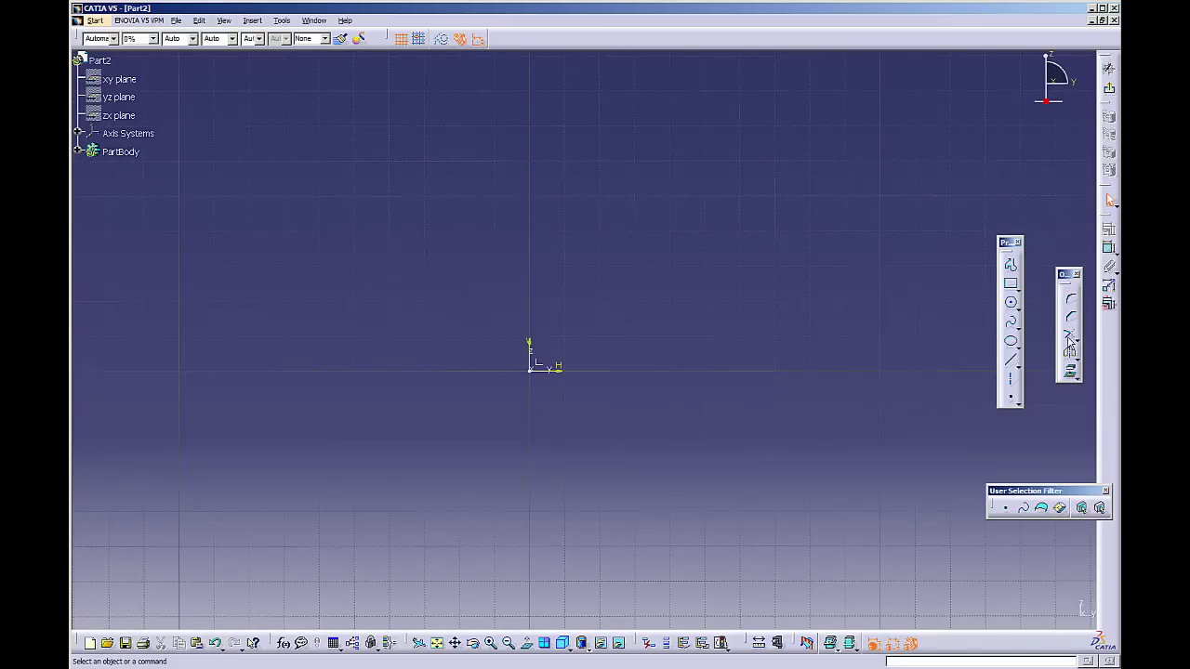
left_click(1013, 287)
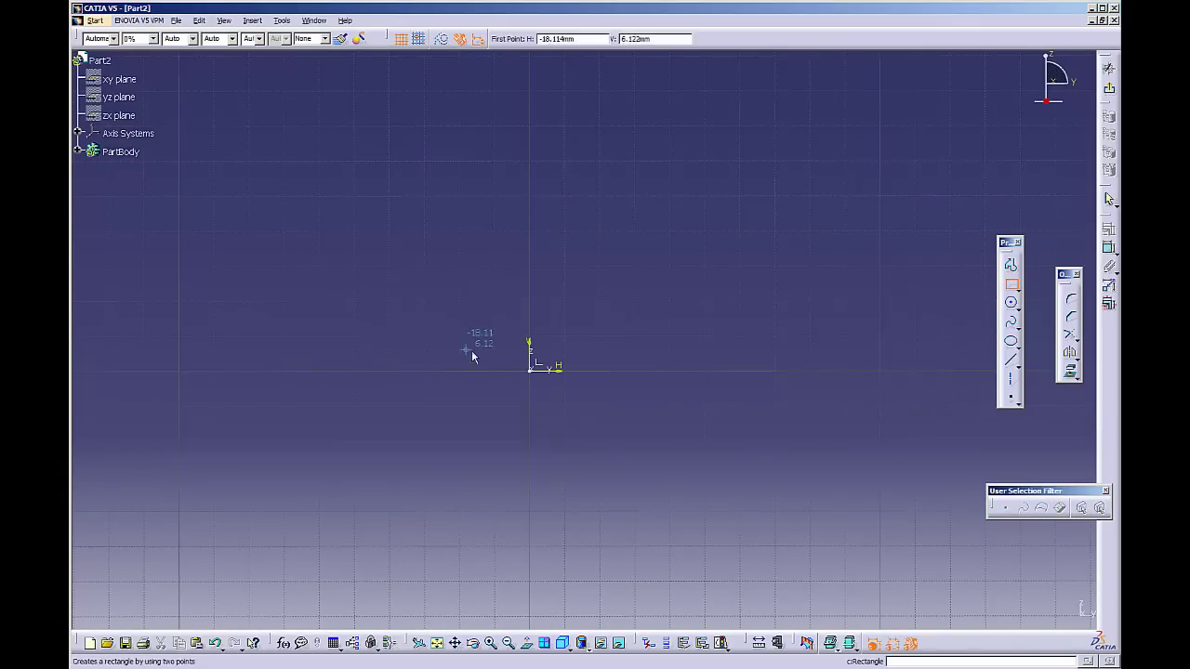
left_click(534, 371)
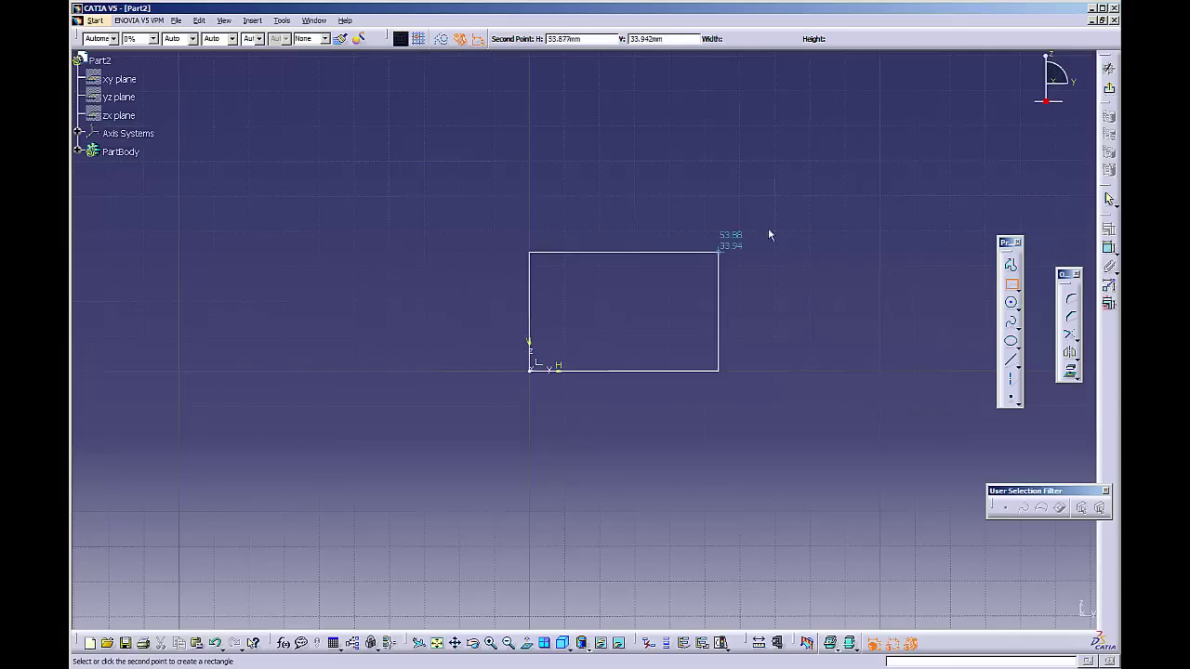
scroll(874, 163, "up", 1)
left_click(884, 160)
middle_click_drag(734, 258, 632, 252)
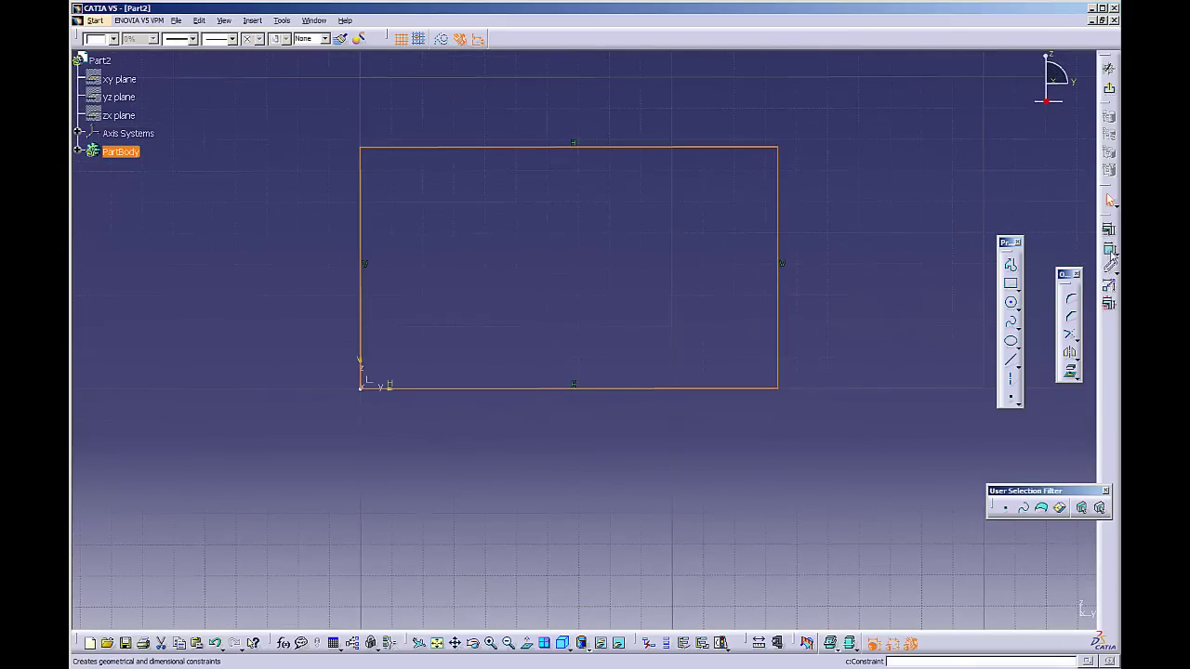
- Dimension the rectangle's width between its vertical sides and its height between the horizontal sides
left_click(1110, 251)
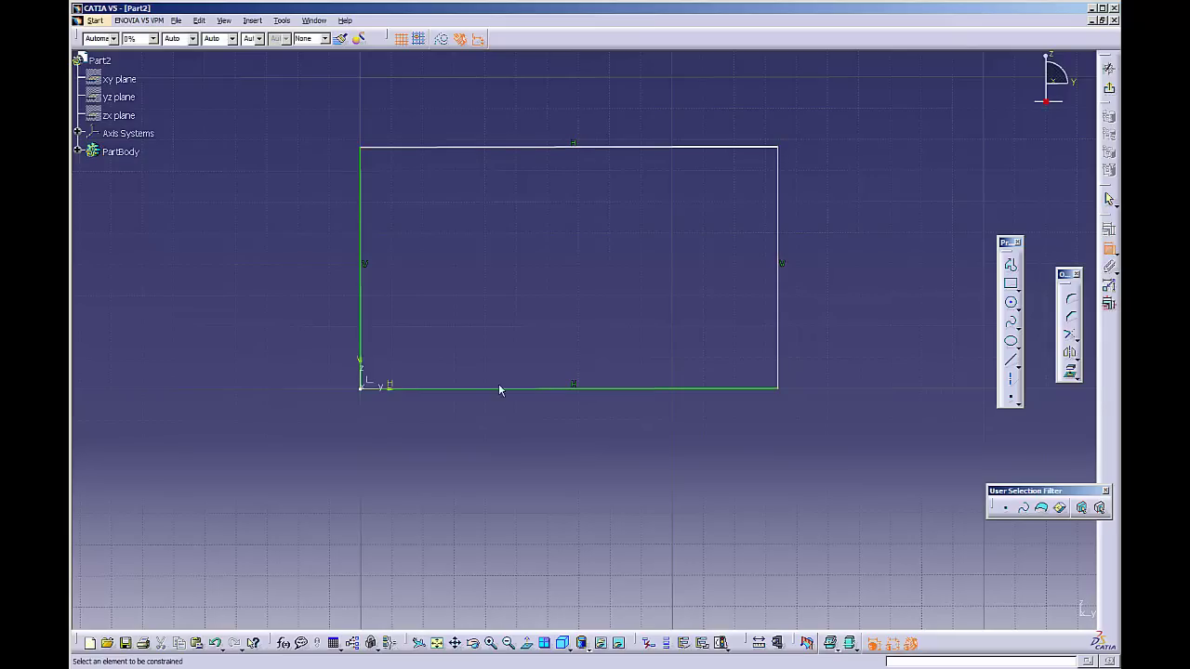
left_click(364, 323)
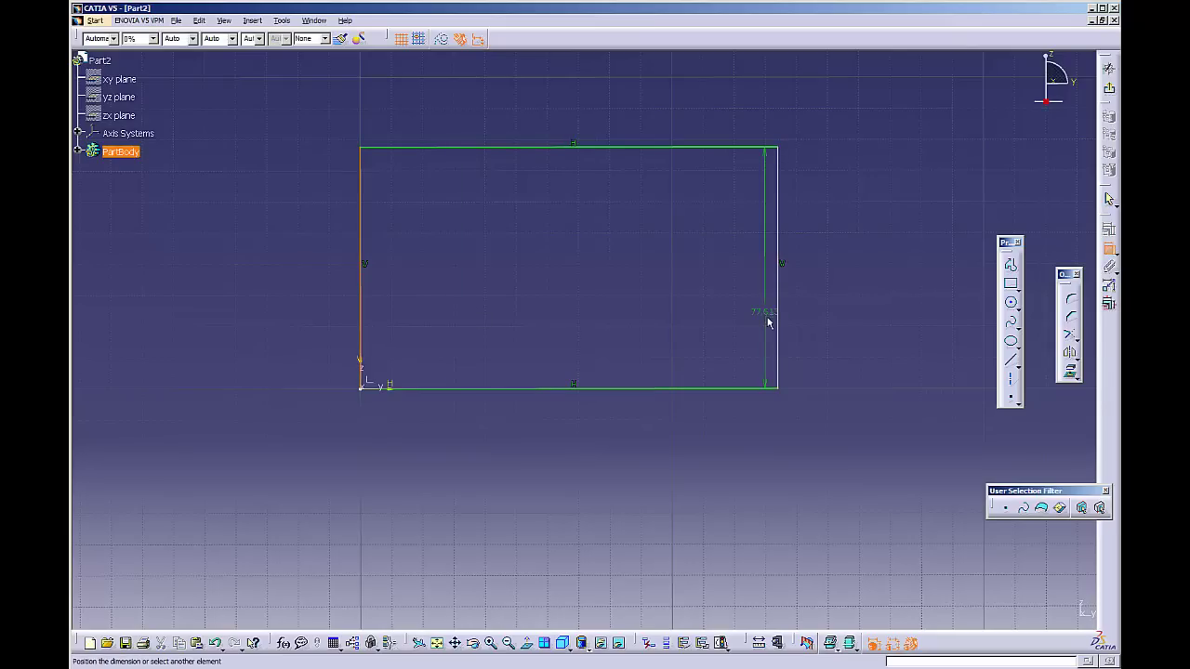
left_click(779, 331)
left_click(604, 435)
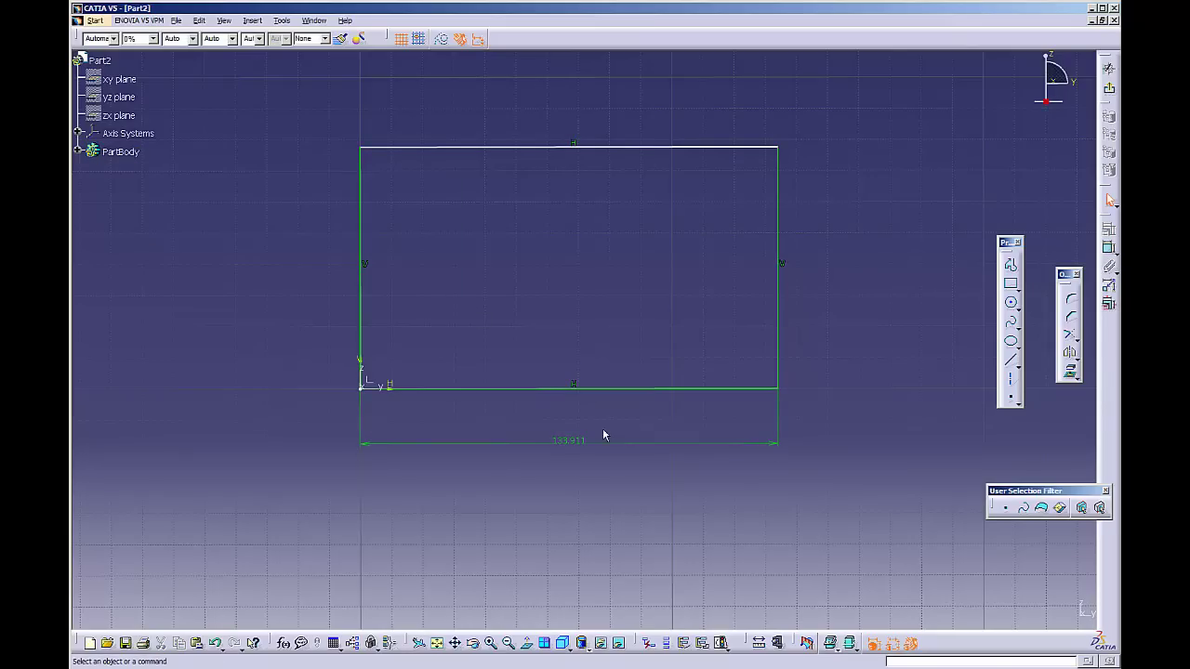
left_click(1109, 265)
left_click(606, 389)
left_click(630, 149)
left_click(320, 280)
mouse_move(554, 231)
middle_mouse_down()
mouse_move(567, 269)
mouse_move(563, 252)
middle_mouse_up()
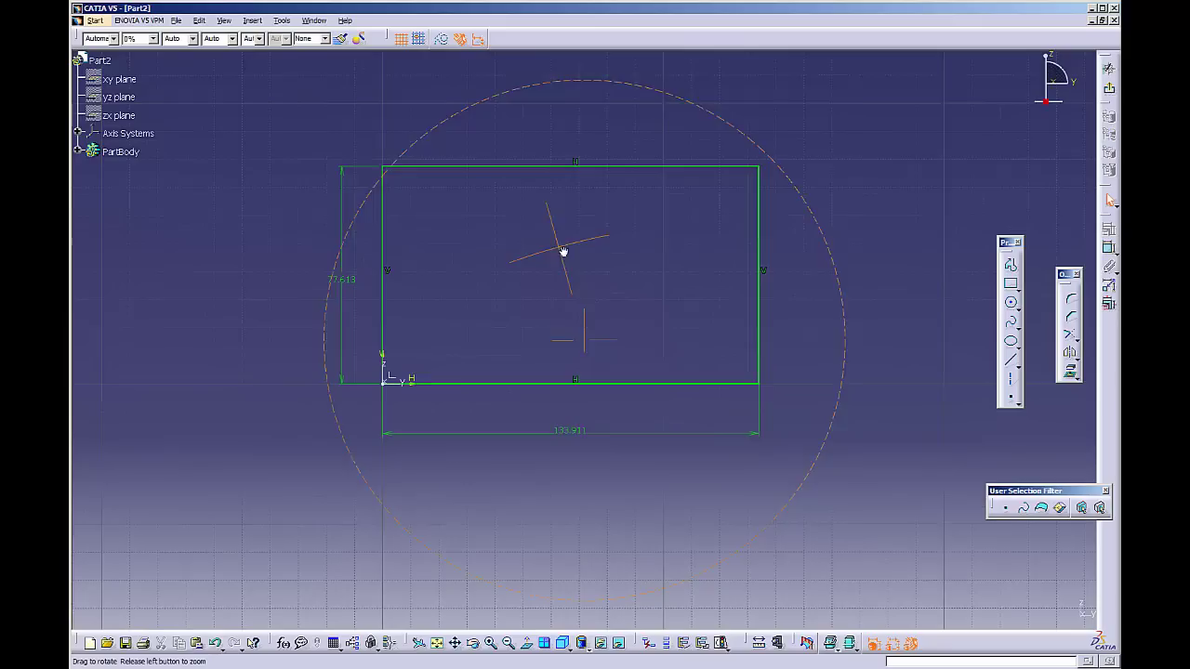
- Look up the side view's length in the Snipping Tool blueprint and set the rectangle's width to 3921.94 mm
double_click(574, 433)
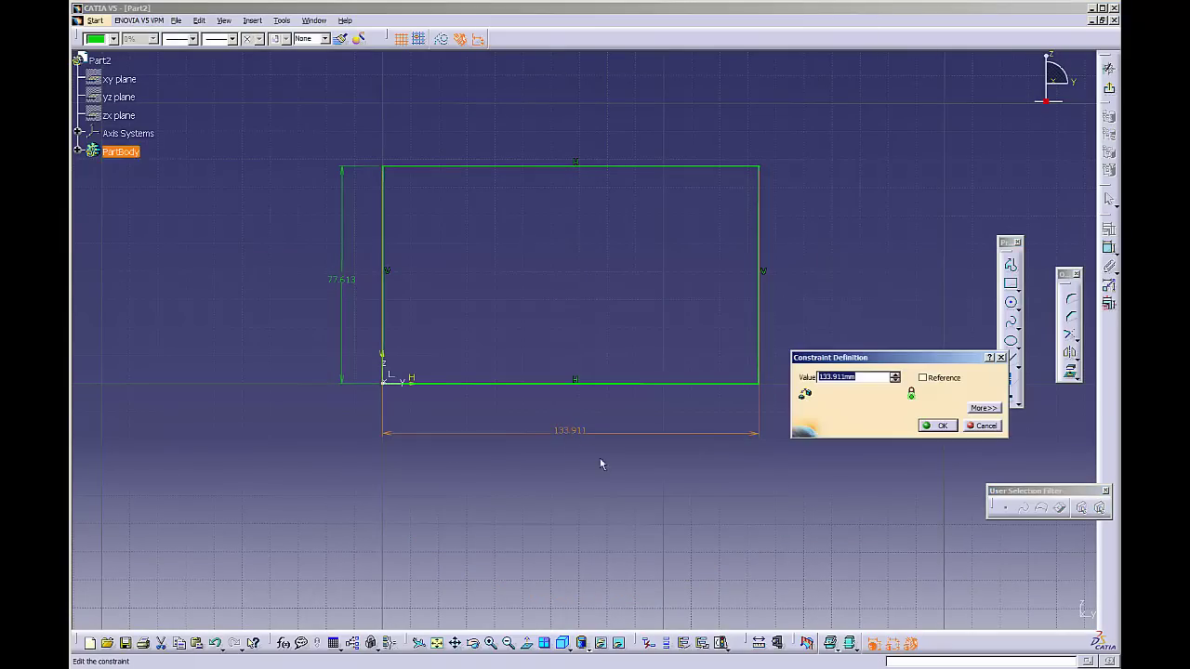
key("alt+Tab")
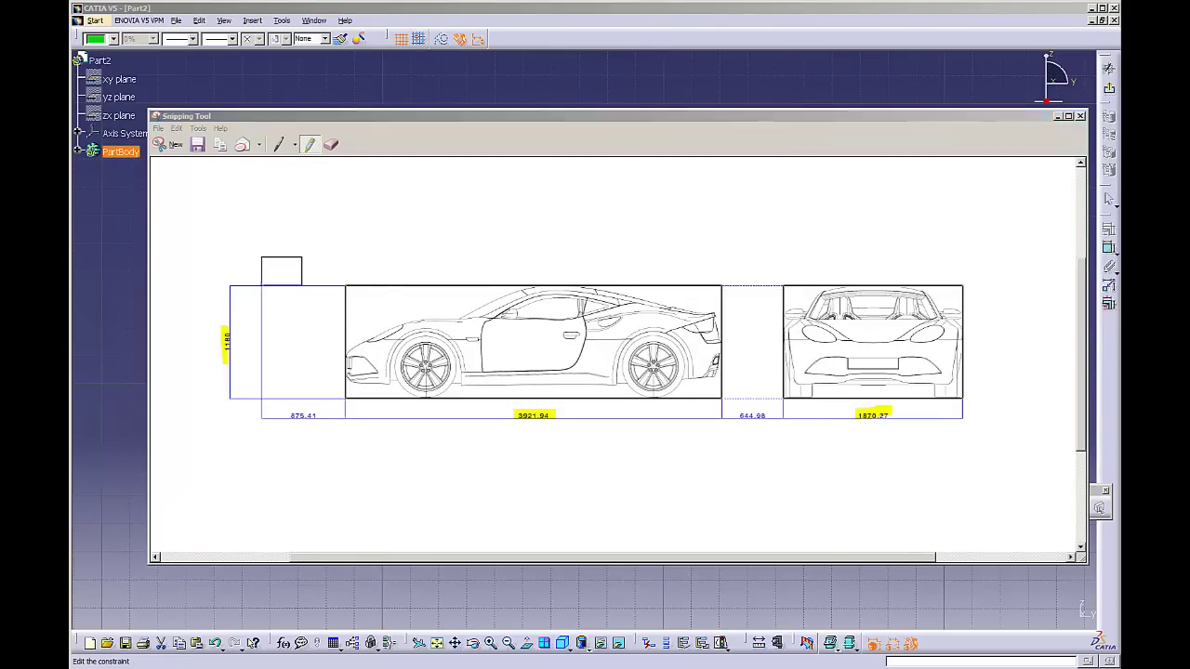
key("alt+Tab")
key("alt+Tab")
key("alt+Tab")
key("alt+Tab")
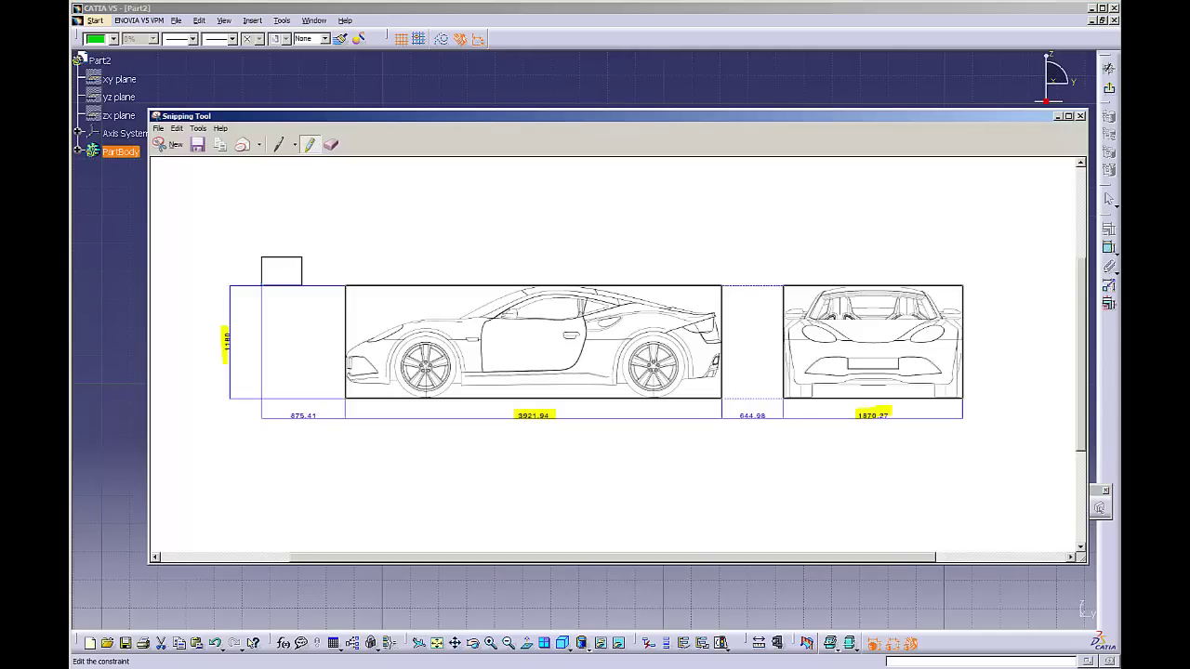
key("alt+Tab")
left_click_drag(866, 383, 767, 384)
type("3921.94")
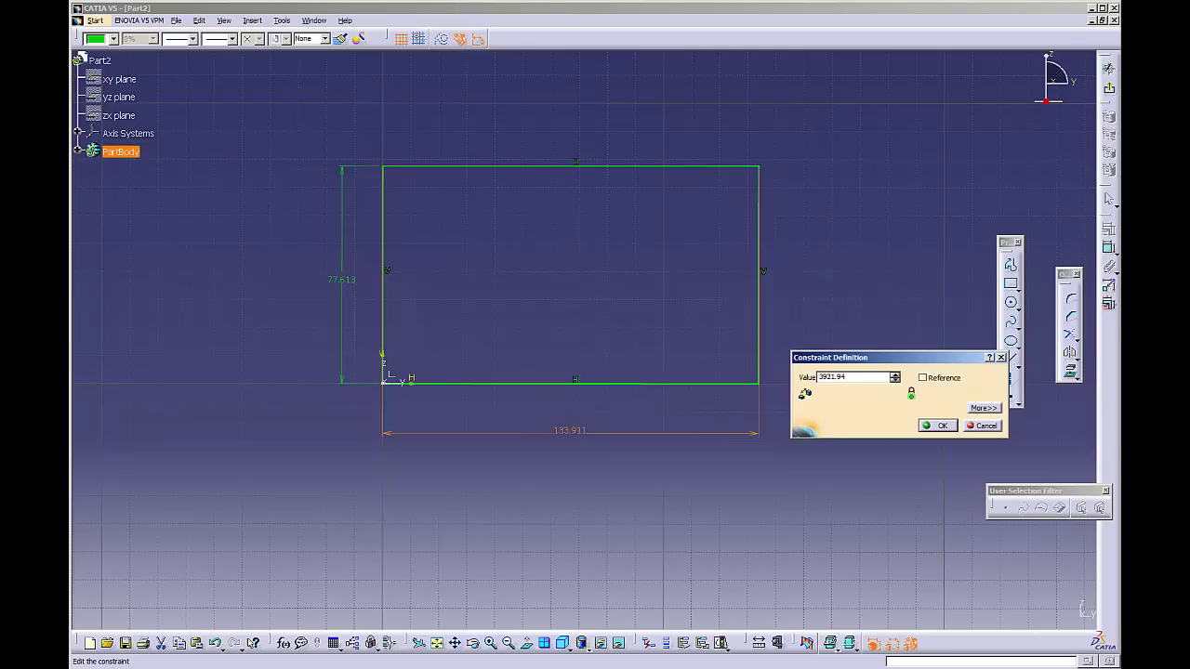
key("Return")
mouse_move(658, 318)
middle_mouse_down()
mouse_move(524, 274)
mouse_move(601, 298)
mouse_move(587, 314)
mouse_move(412, 301)
mouse_move(359, 326)
mouse_move(369, 295)
mouse_move(459, 335)
mouse_move(668, 209)
mouse_move(725, 251)
middle_mouse_up()
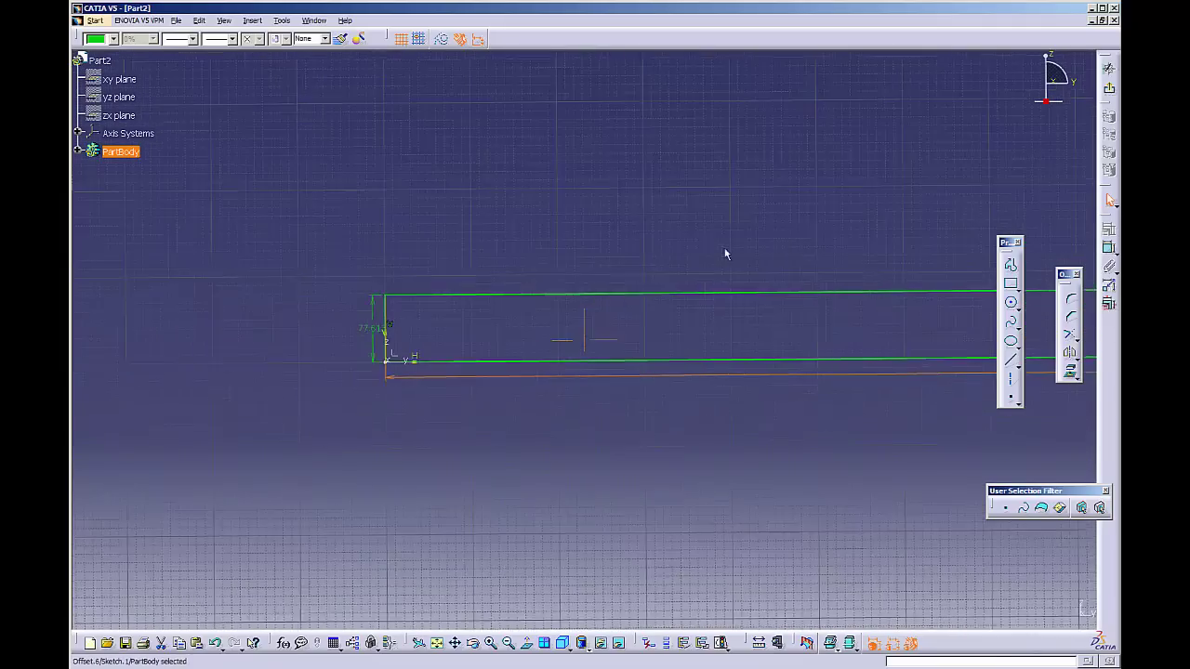
- Set the rectangle's height dimension to 1180 mm to match the blueprint
double_click(372, 325)
key("alt+Tab")
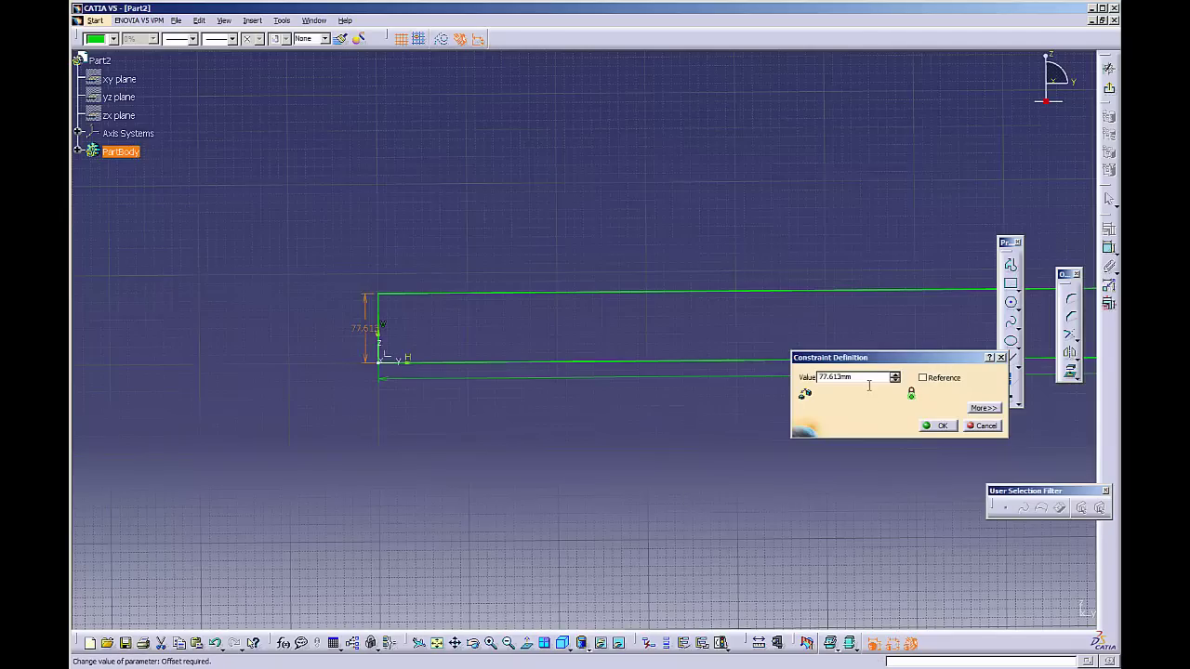
left_click(869, 385)
type("1180")
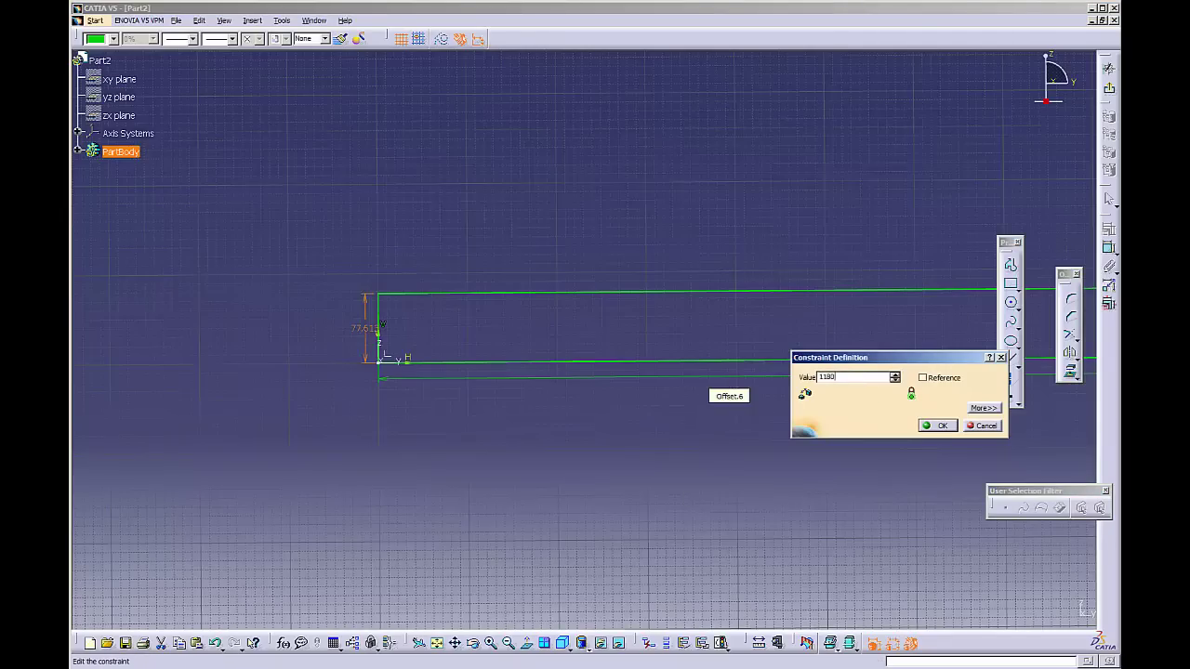
key("Return")
mouse_move(677, 232)
middle_mouse_down()
mouse_move(662, 415)
mouse_move(637, 348)
mouse_move(392, 299)
middle_mouse_up()
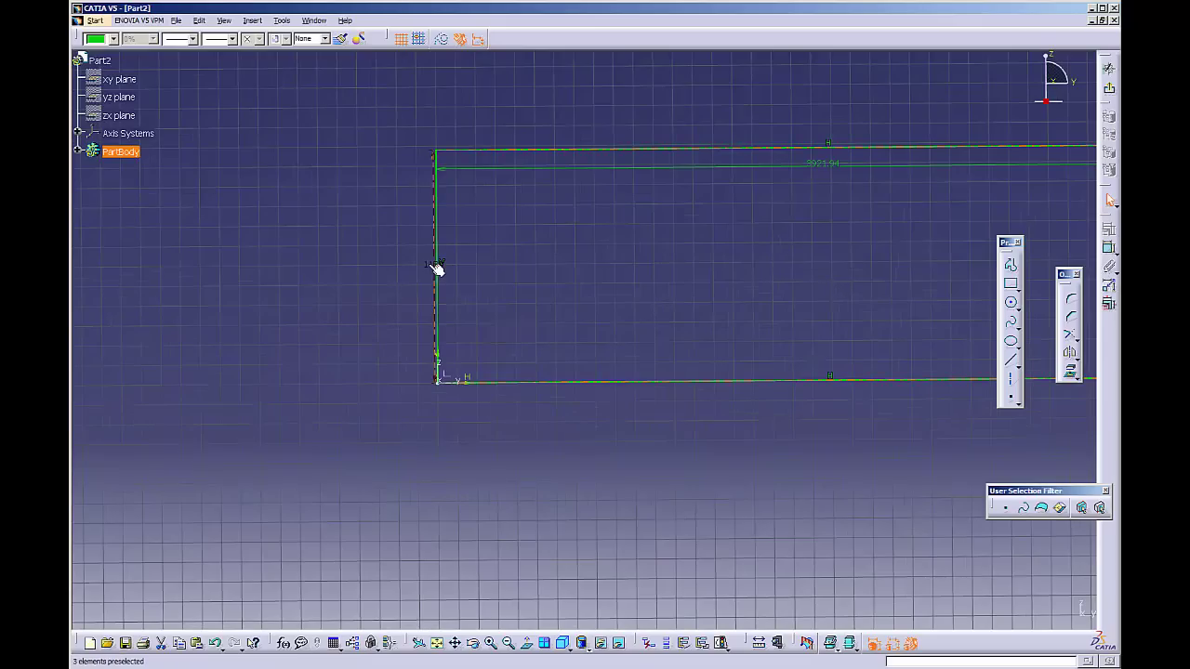
- Move the height dimension outside the rectangle beside its left edge and the width dimension above its top edge, and view the sketch straight on
left_click_drag(438, 256, 410, 252)
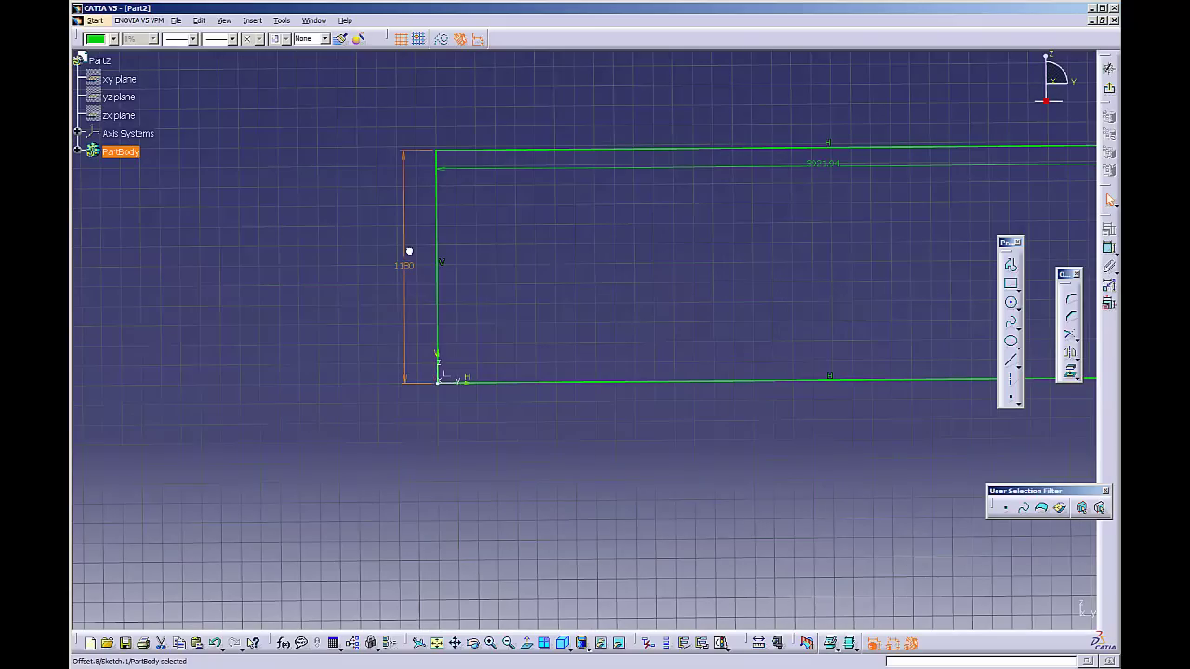
middle_click_drag(808, 251, 547, 250)
left_click_drag(639, 176, 648, 116)
middle_click_drag(514, 265, 523, 316)
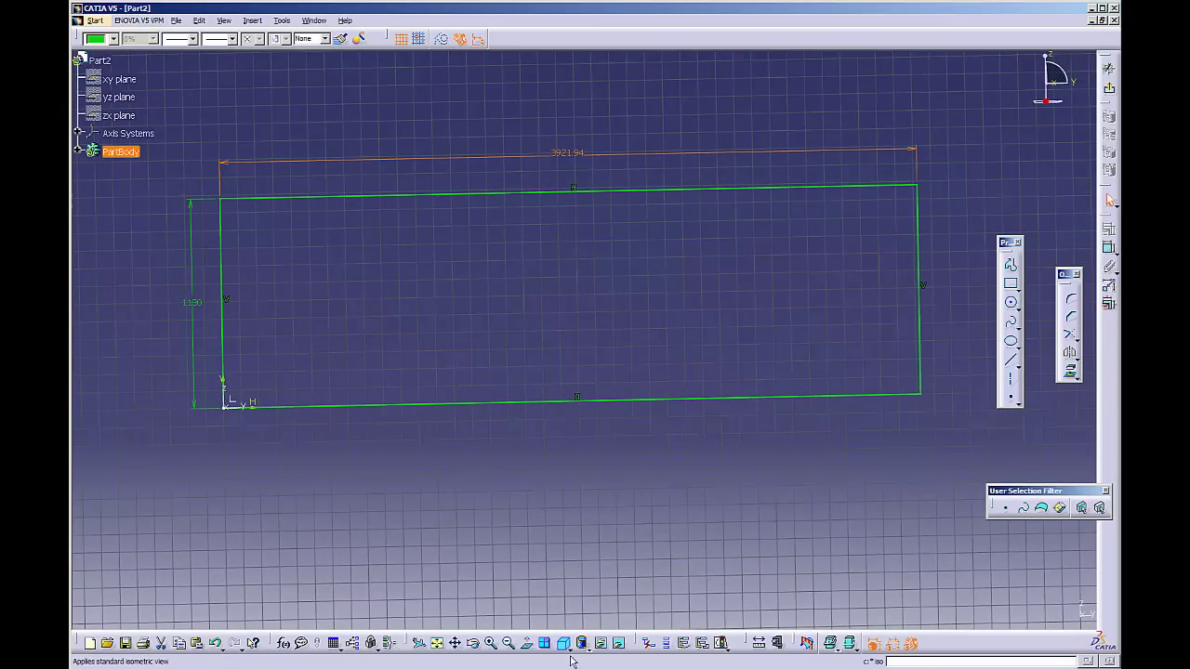
mouse_move(519, 452)
middle_mouse_down()
mouse_move(547, 451)
mouse_move(540, 439)
middle_mouse_up()
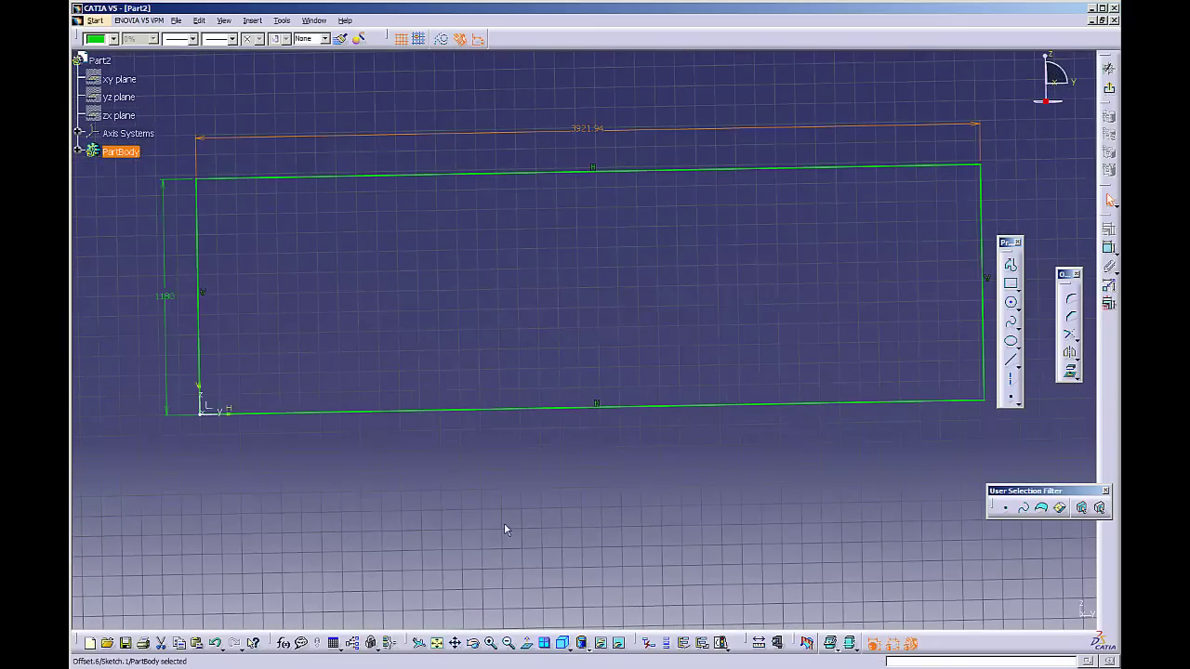
left_click(441, 644)
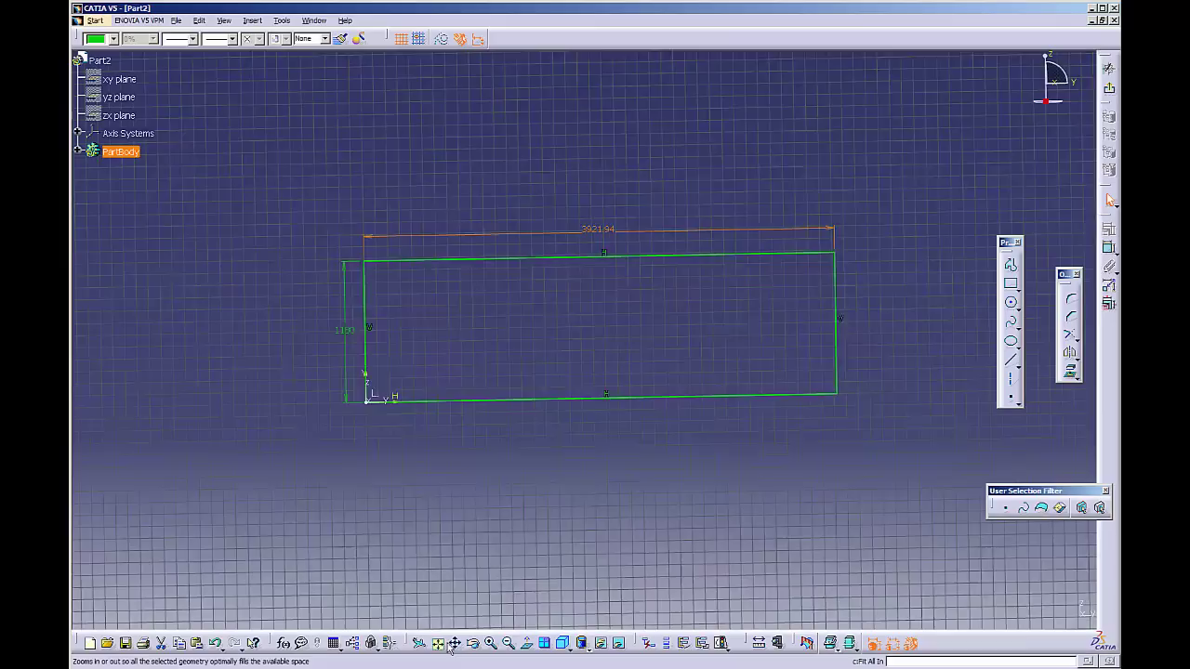
middle_click_drag(526, 477, 546, 441)
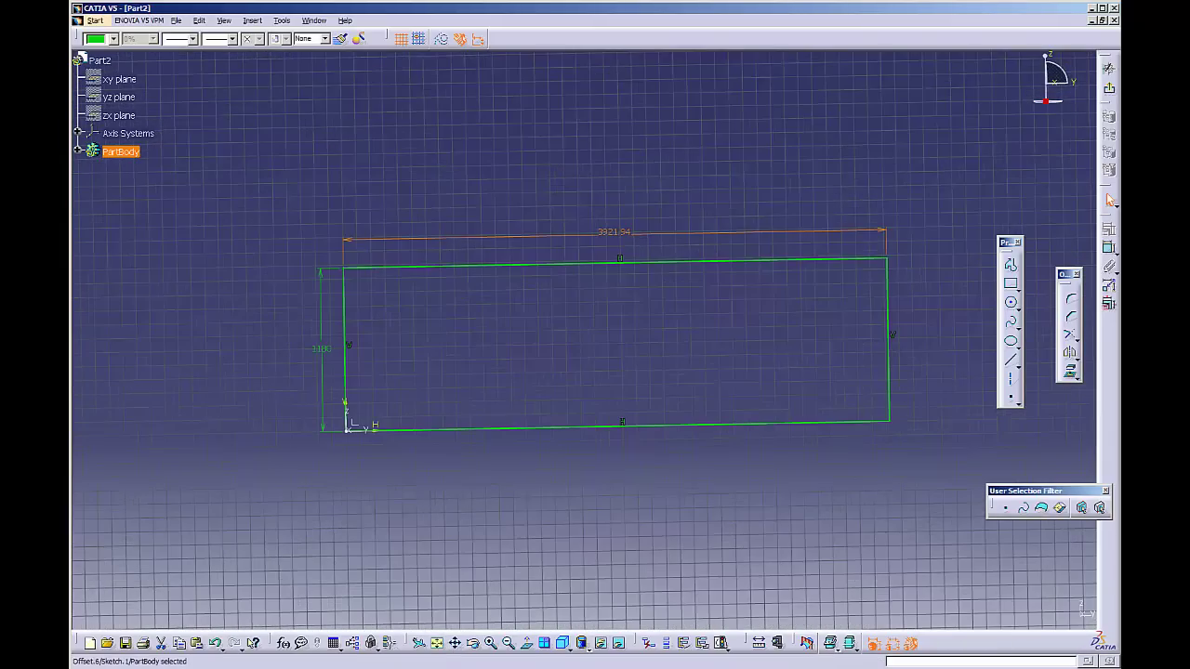
left_click(529, 643)
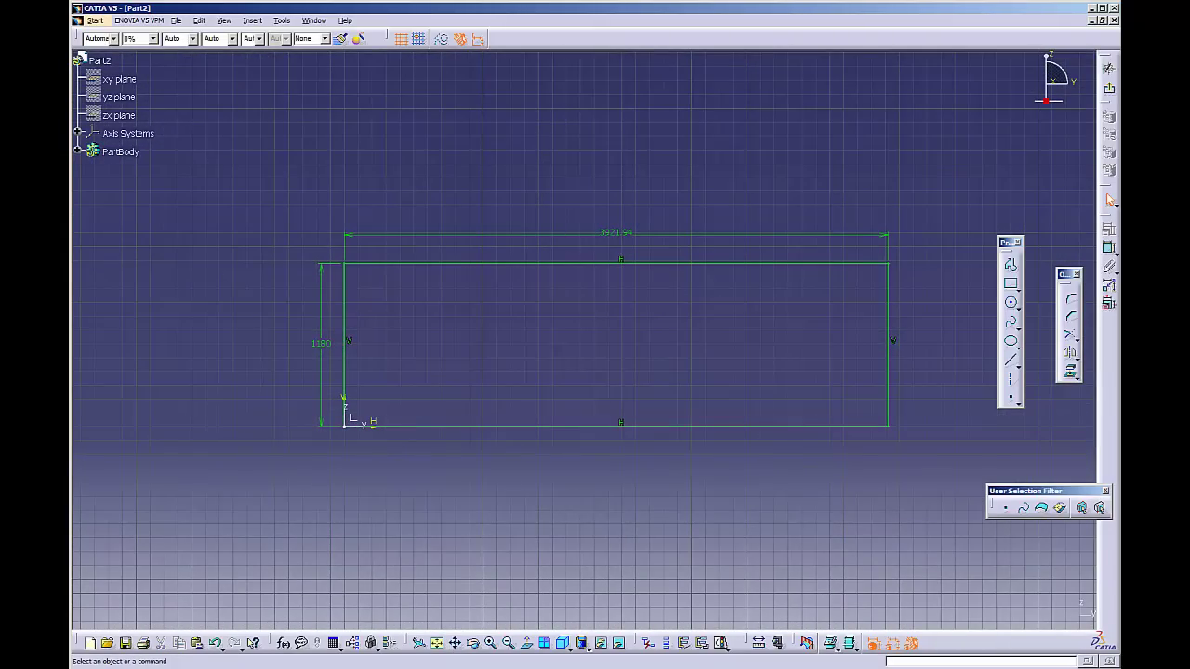
- Exit the sketch and pad the rectangle with mirrored extent and a length of 935.135 mm, half the blueprint's front-view width
left_click(1110, 90)
mouse_move(464, 444)
middle_mouse_down()
mouse_move(771, 414)
mouse_move(754, 372)
mouse_move(715, 407)
mouse_move(638, 348)
middle_mouse_up()
left_click(1109, 178)
middle_click_drag(587, 459, 615, 416)
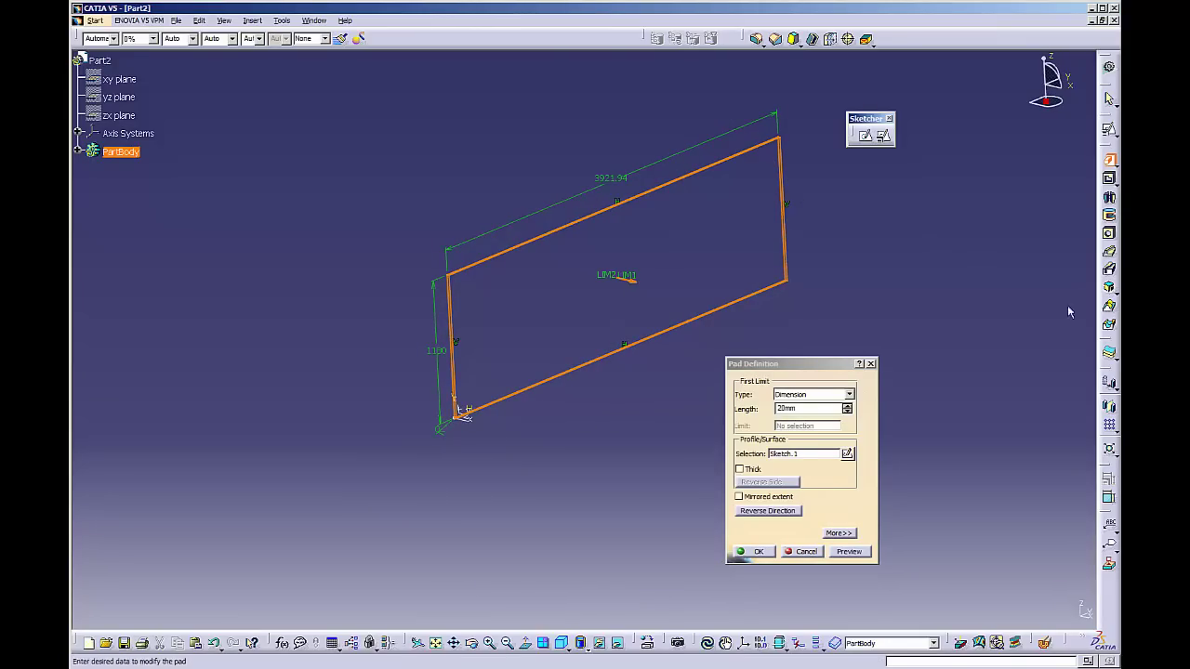
mouse_move(631, 278)
left_mouse_down()
mouse_move(648, 288)
mouse_move(499, 248)
mouse_move(526, 257)
left_mouse_up()
left_click(741, 496)
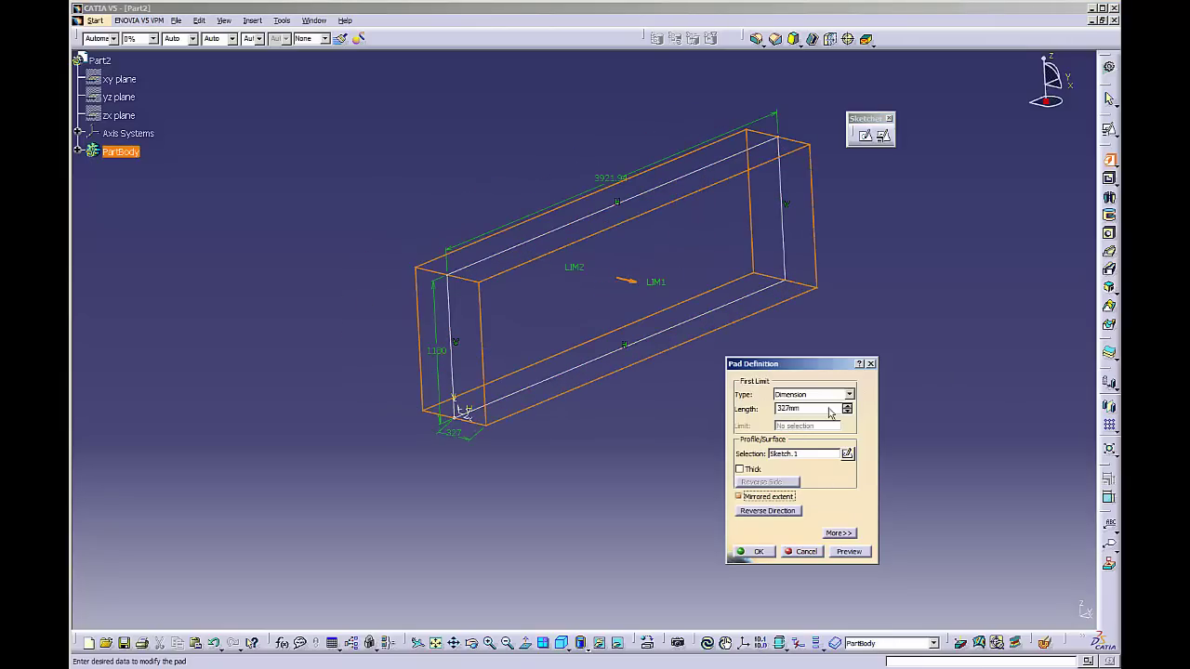
key("alt+Tab")
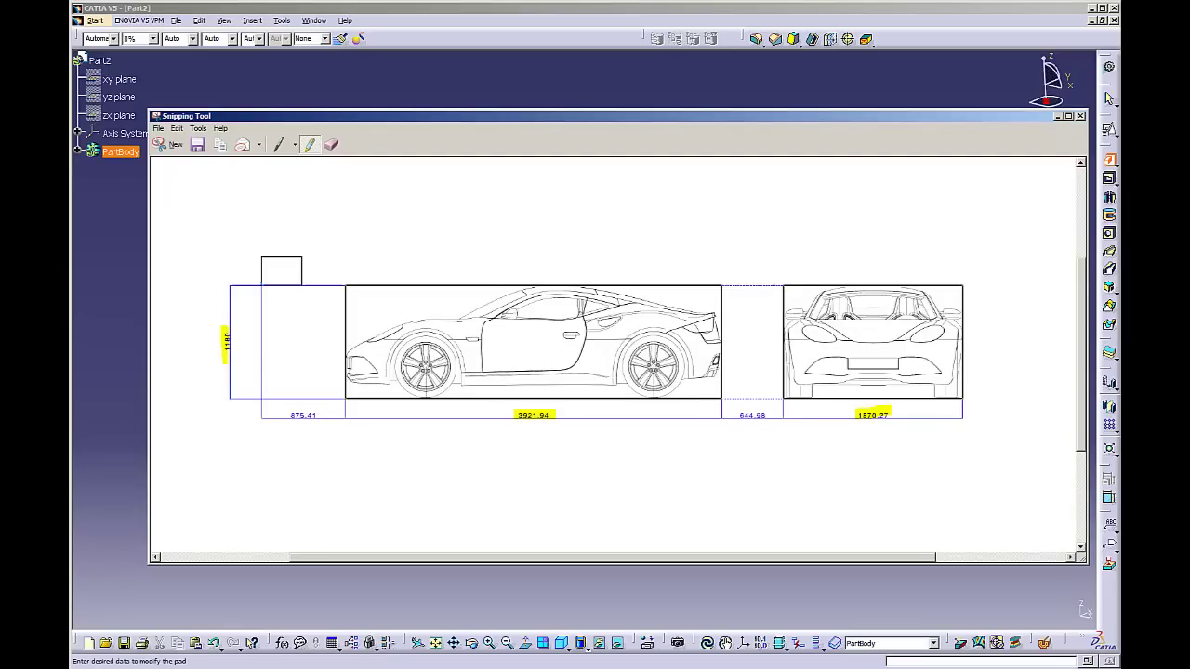
key("alt+Tab")
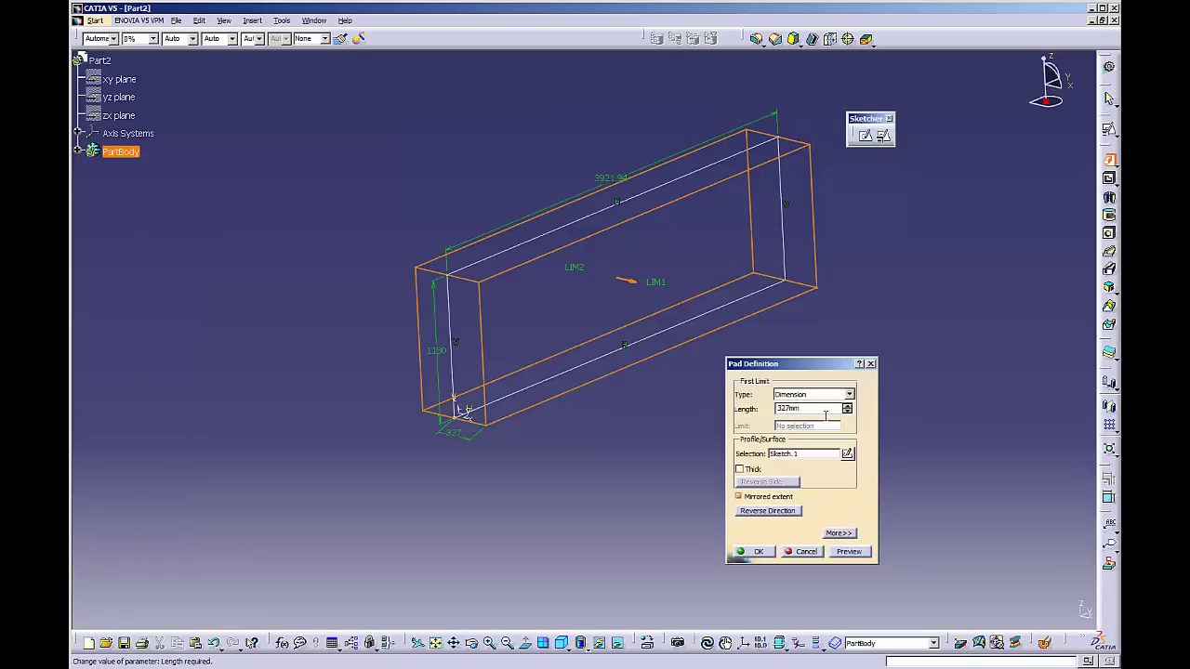
left_click_drag(822, 410, 714, 409)
type("135")
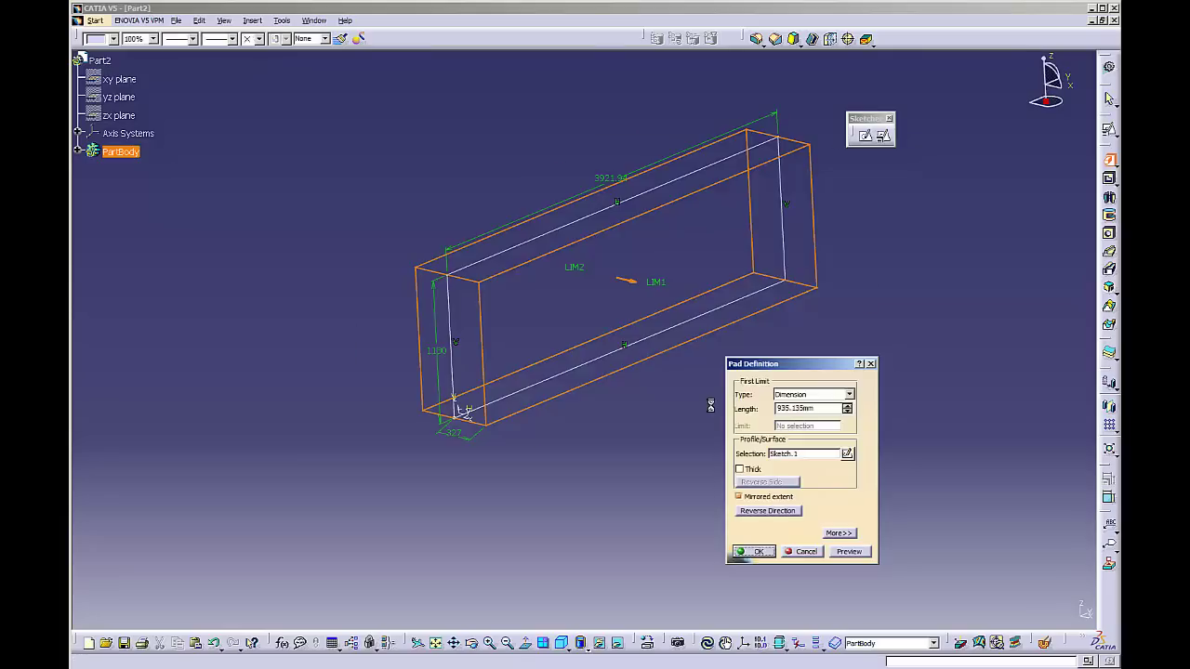
left_click(754, 551)
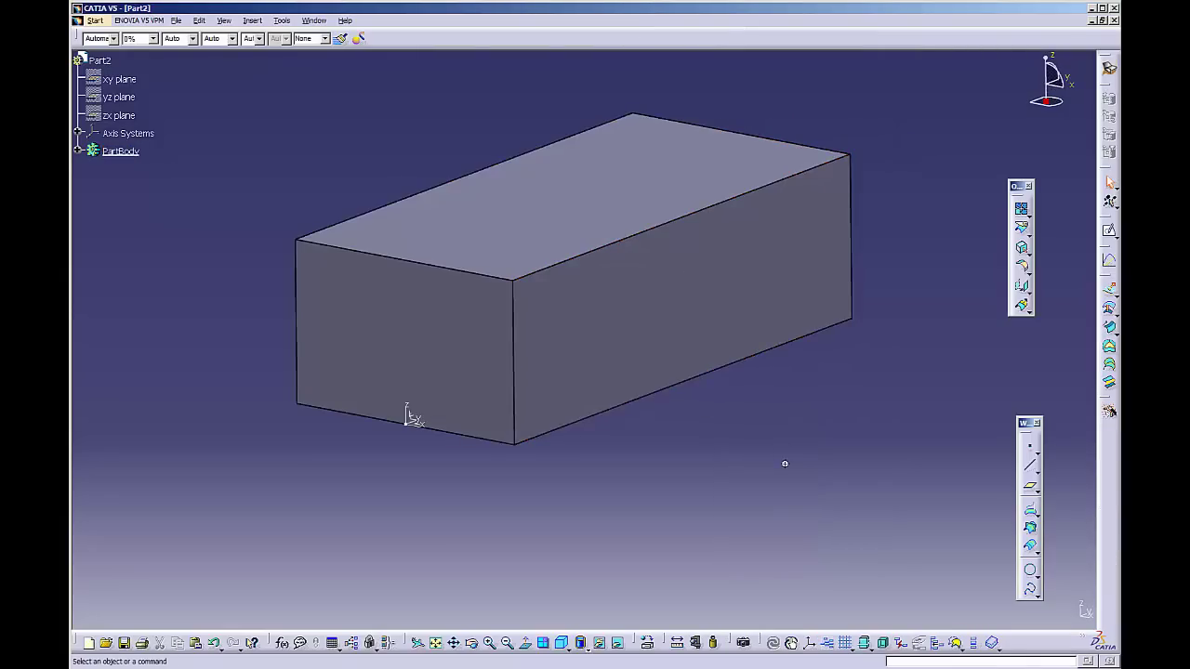
- Extract four faces of the box without propagation: both end faces, the bottom face and the long side on the negative X side
middle_click_drag(783, 465, 794, 447, "ctrl")
left_click(1022, 247)
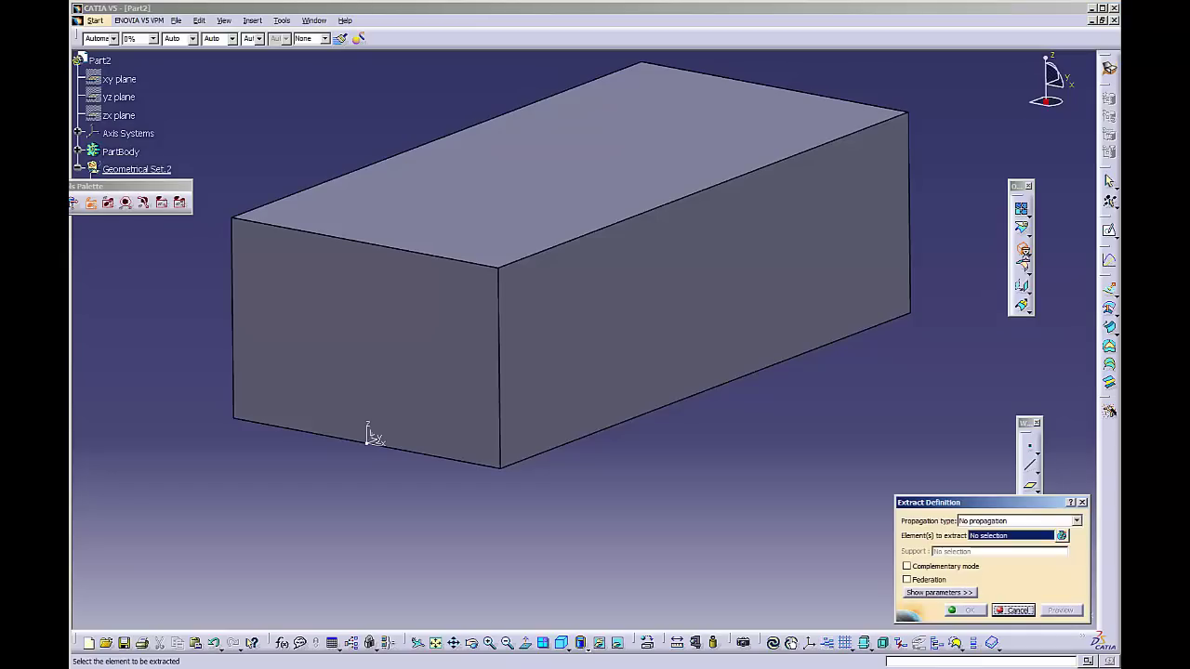
left_click(414, 374)
middle_click_drag(444, 337, 425, 362)
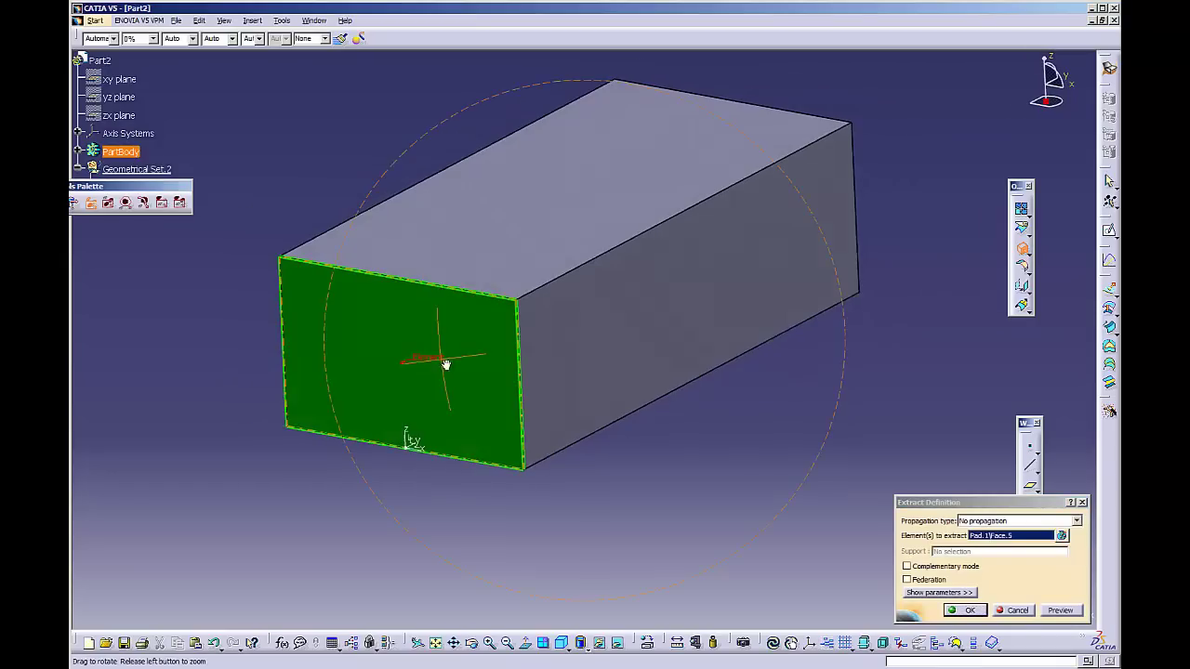
left_click(1064, 538)
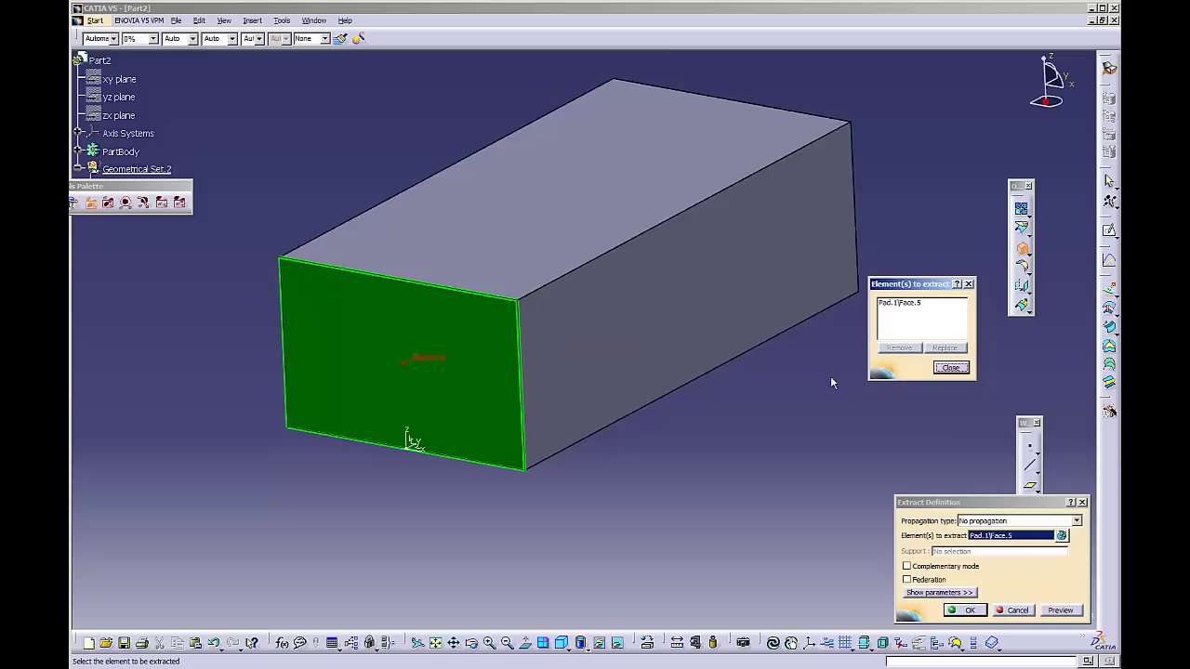
middle_click_drag(448, 477, 727, 424)
left_click(486, 407)
middle_click_drag(486, 407, 518, 350)
left_click(491, 350)
middle_click_drag(664, 366, 632, 149)
left_click(576, 301)
middle_click_drag(576, 301, 678, 350)
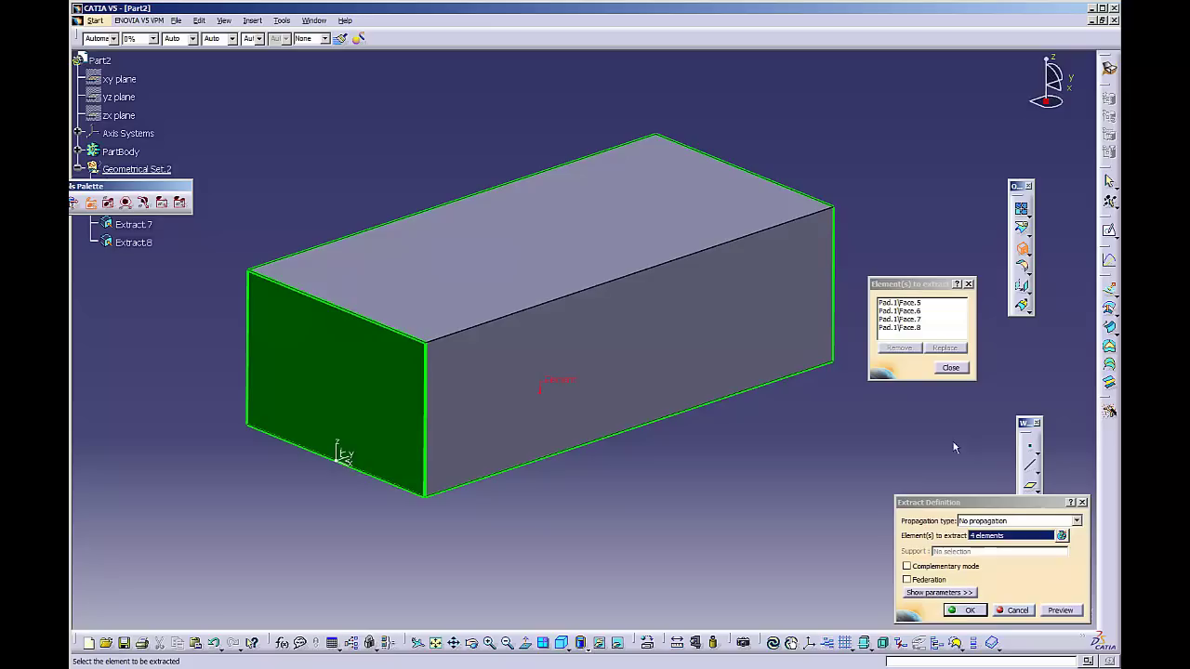
left_click(965, 610)
- Hide the PartBody so only the extracted faces remain in the view
middle_click_drag(707, 481, 712, 483)
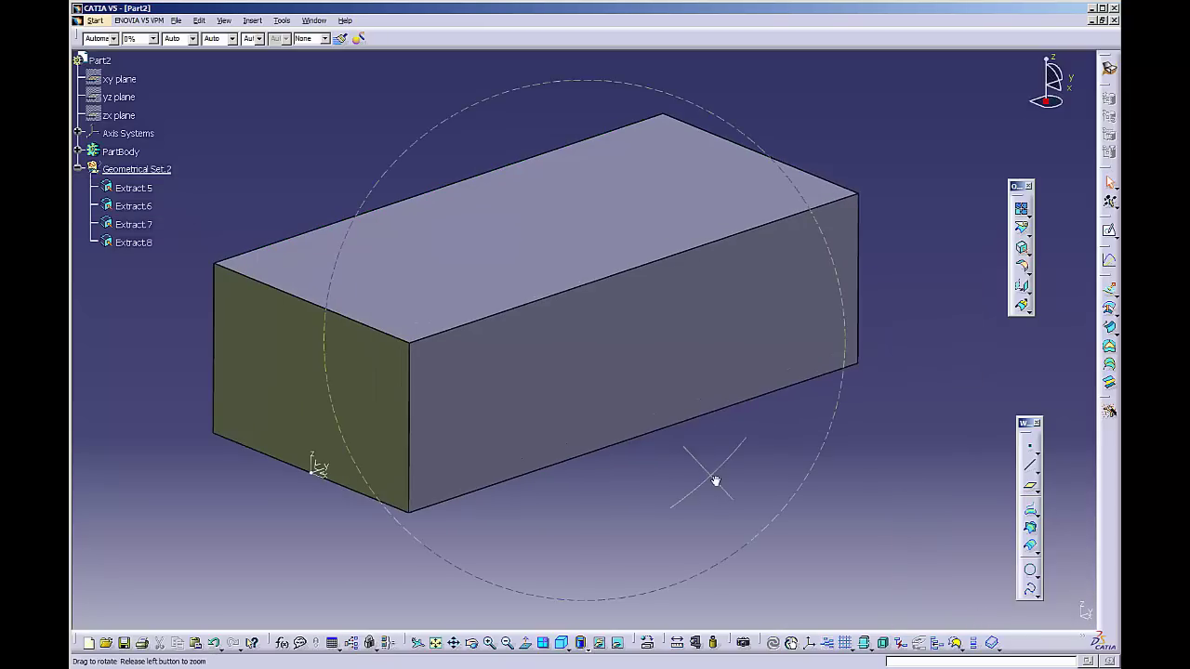
right_click(125, 158)
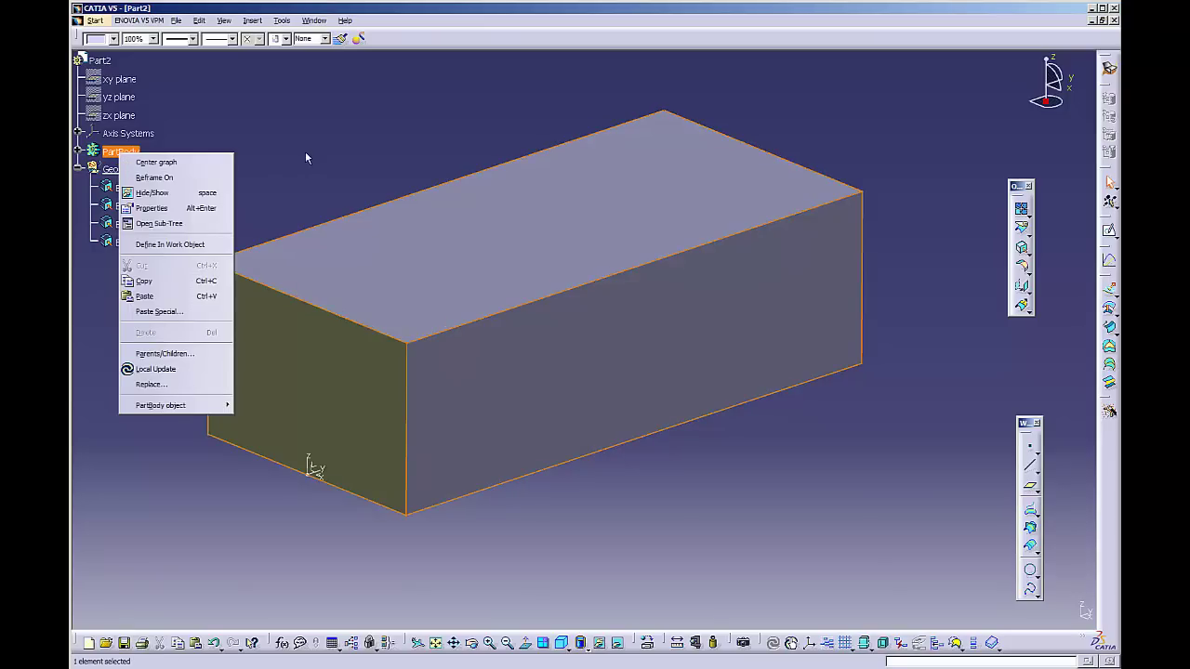
left_click(163, 194)
middle_click_drag(406, 324, 575, 336)
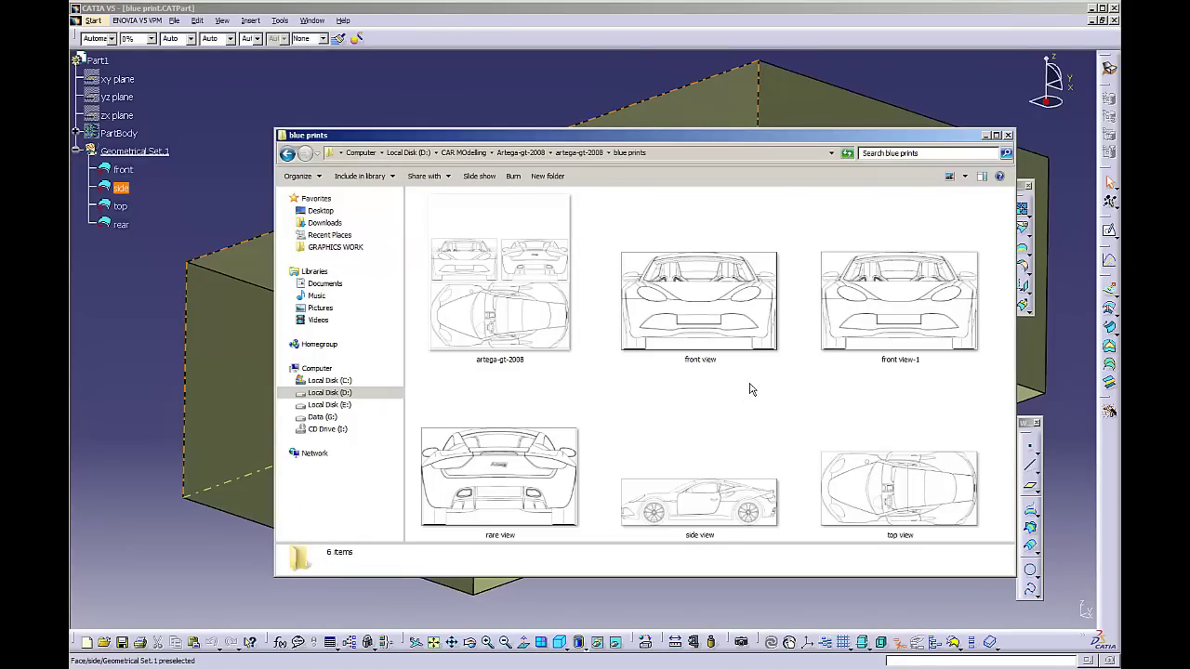
- Look over the front, rear and side view images in the blue prints folder and minimize the folder window
left_click(697, 313)
left_click(911, 330)
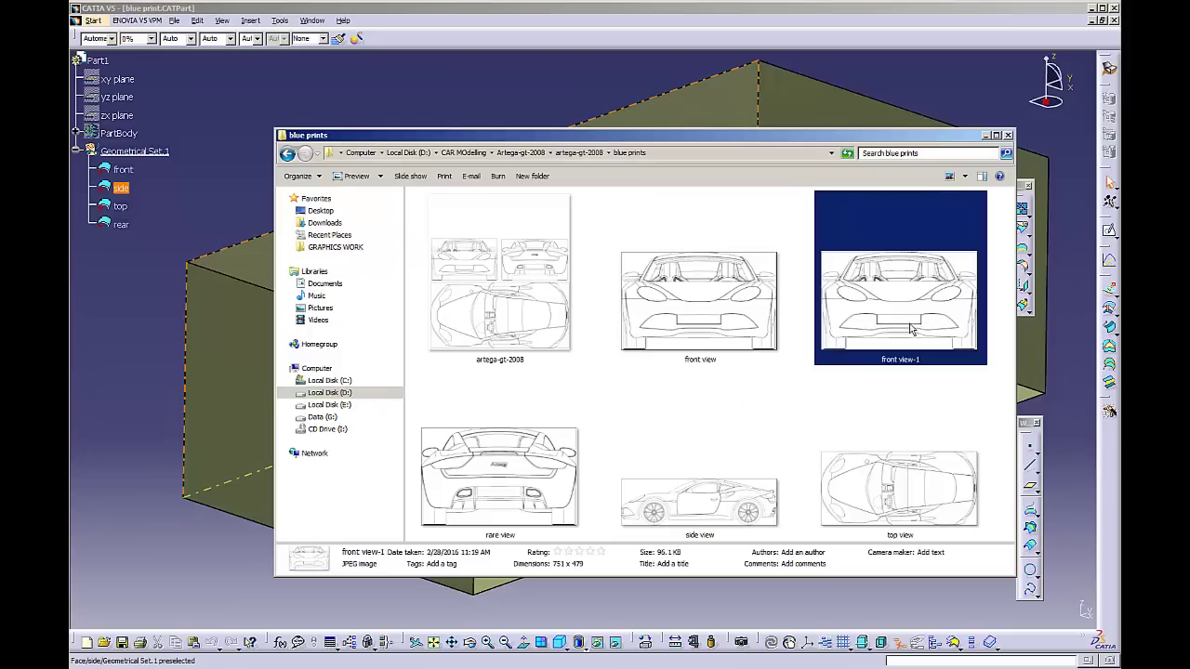
left_click(532, 494)
left_click(707, 507)
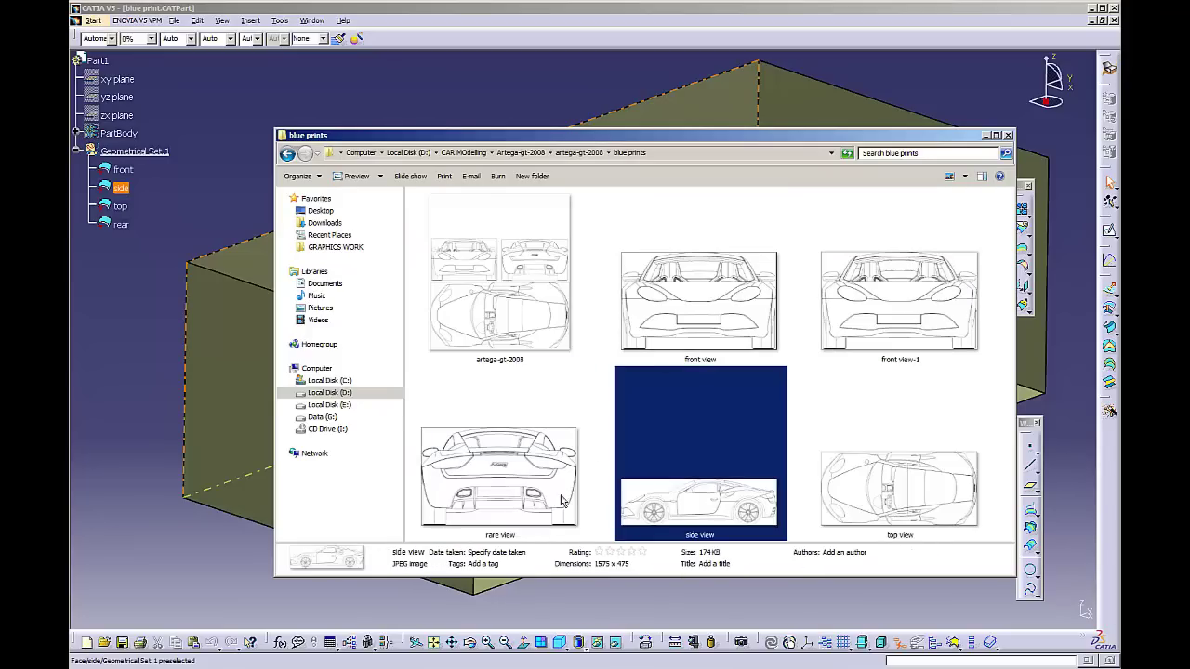
left_click(987, 136)
- Change the display mode to Shading with Material
middle_click_drag(528, 449, 530, 456)
left_click(721, 625)
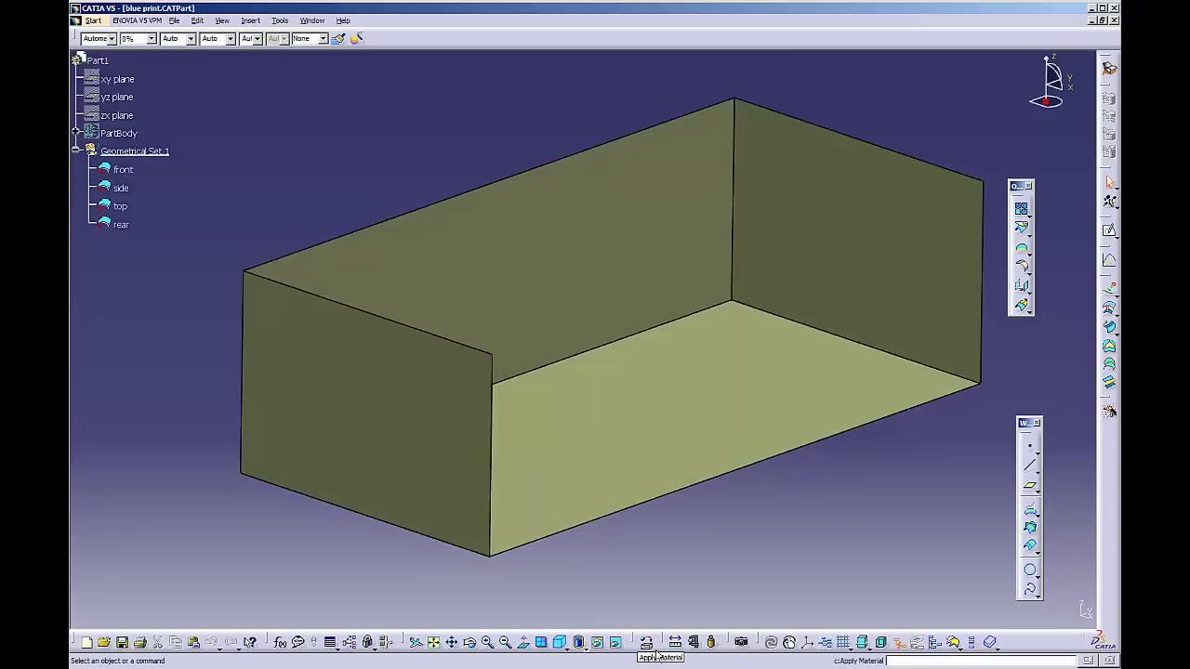
left_click(589, 650)
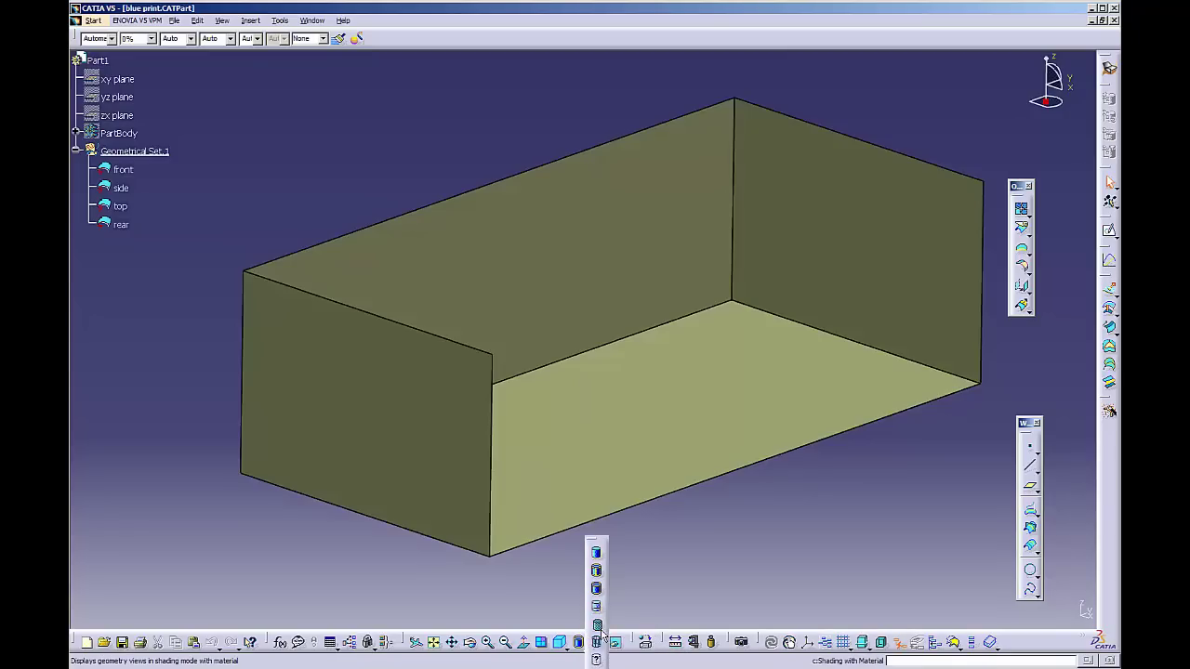
left_click(598, 625)
middle_click_drag(589, 462, 617, 471)
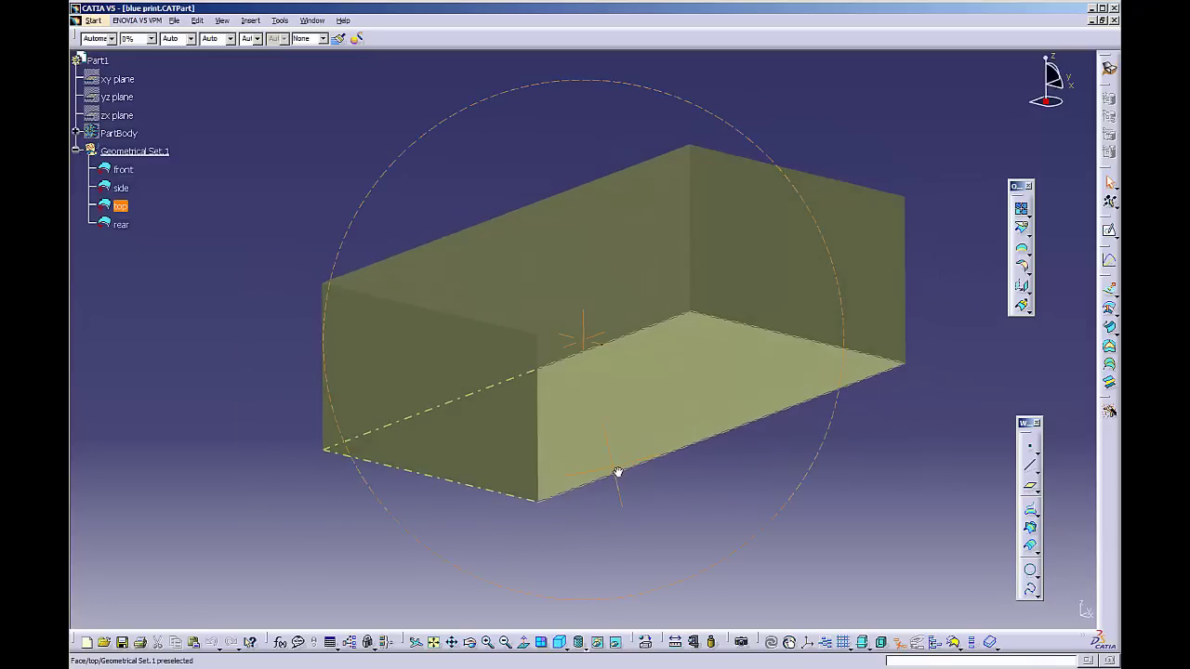
- Apply the DS star material from the Other category to the front, side, rear and top faces
left_click(647, 641)
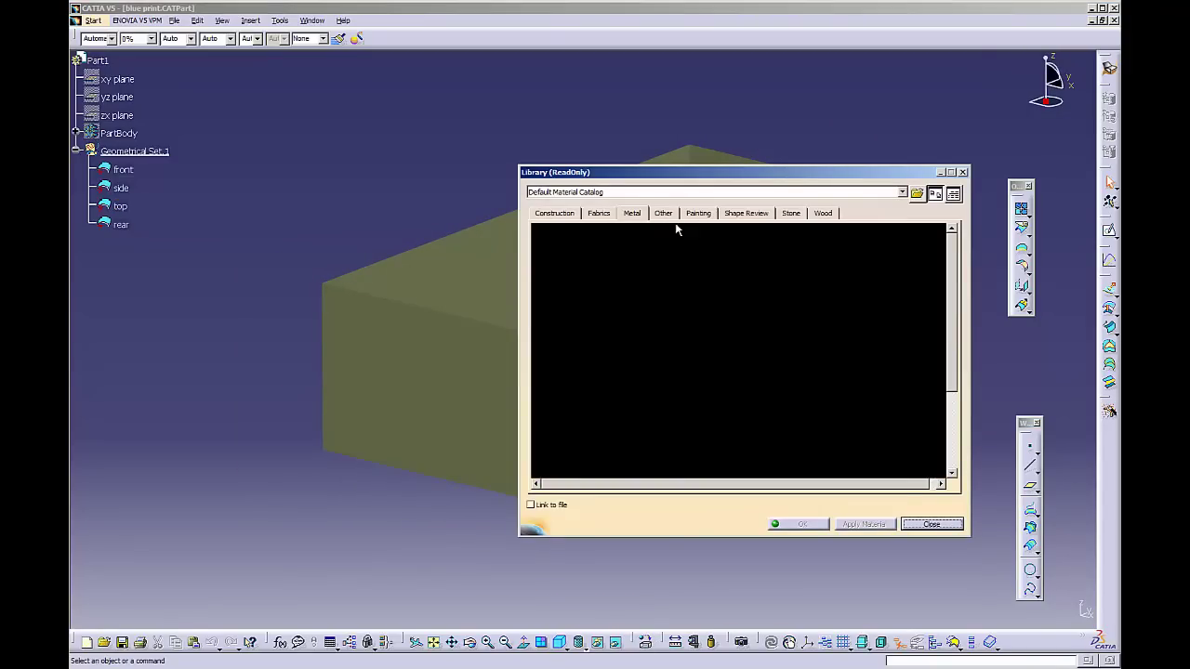
left_click(671, 218)
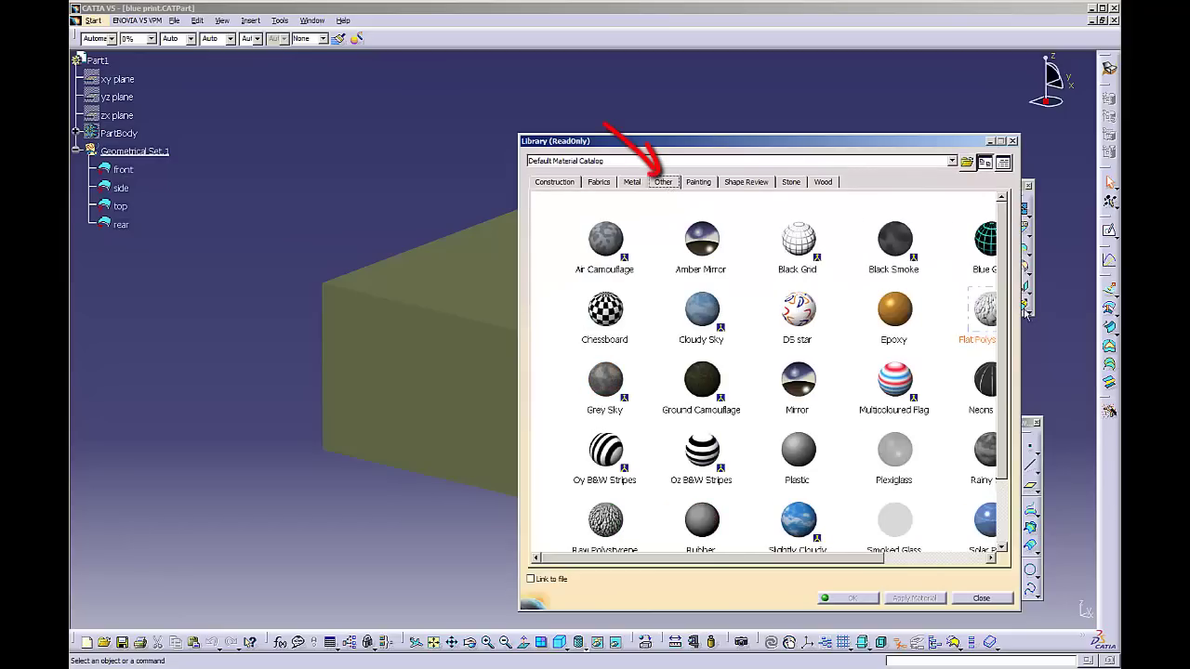
mouse_move(1005, 282)
left_mouse_down()
mouse_move(1008, 359)
mouse_move(1007, 315)
left_mouse_up()
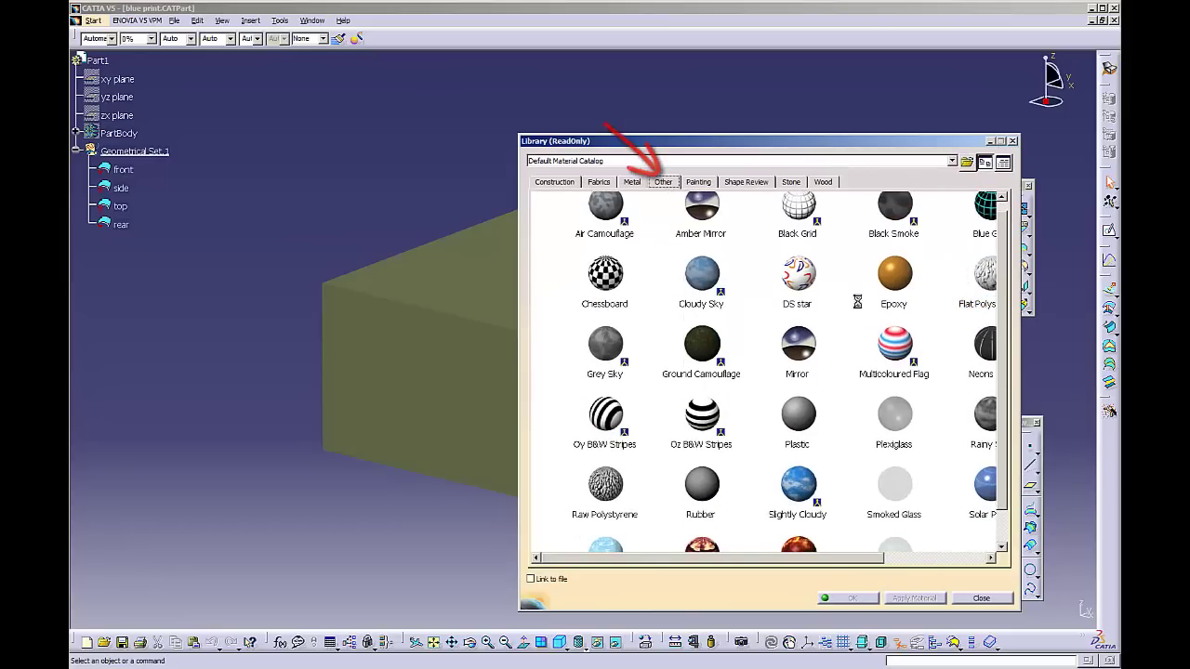
left_click_drag(796, 292, 488, 298)
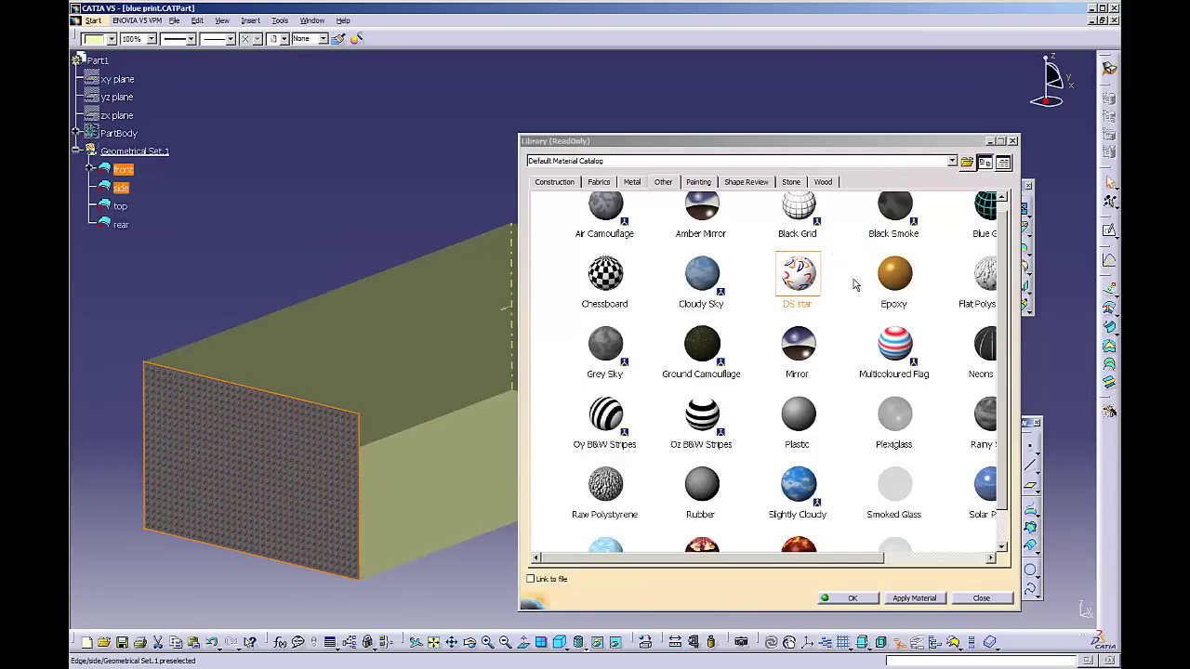
mouse_move(799, 295)
left_mouse_down()
mouse_move(536, 307)
mouse_move(438, 325)
left_mouse_up()
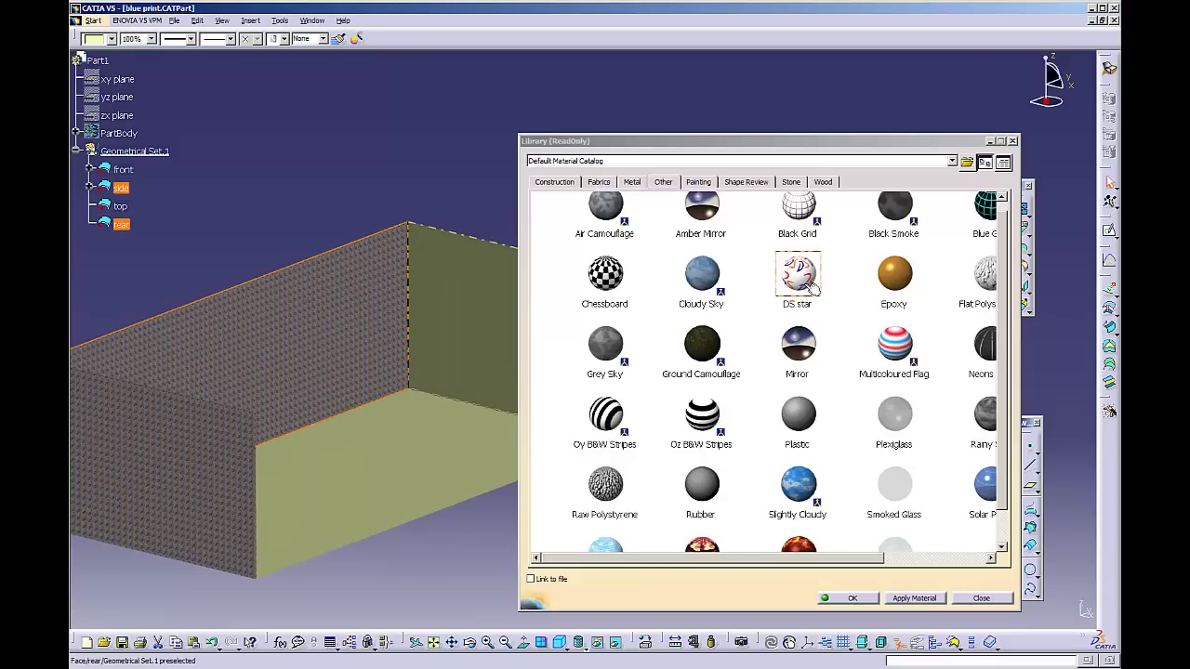
left_click_drag(812, 288, 465, 302)
left_click_drag(803, 289, 421, 462)
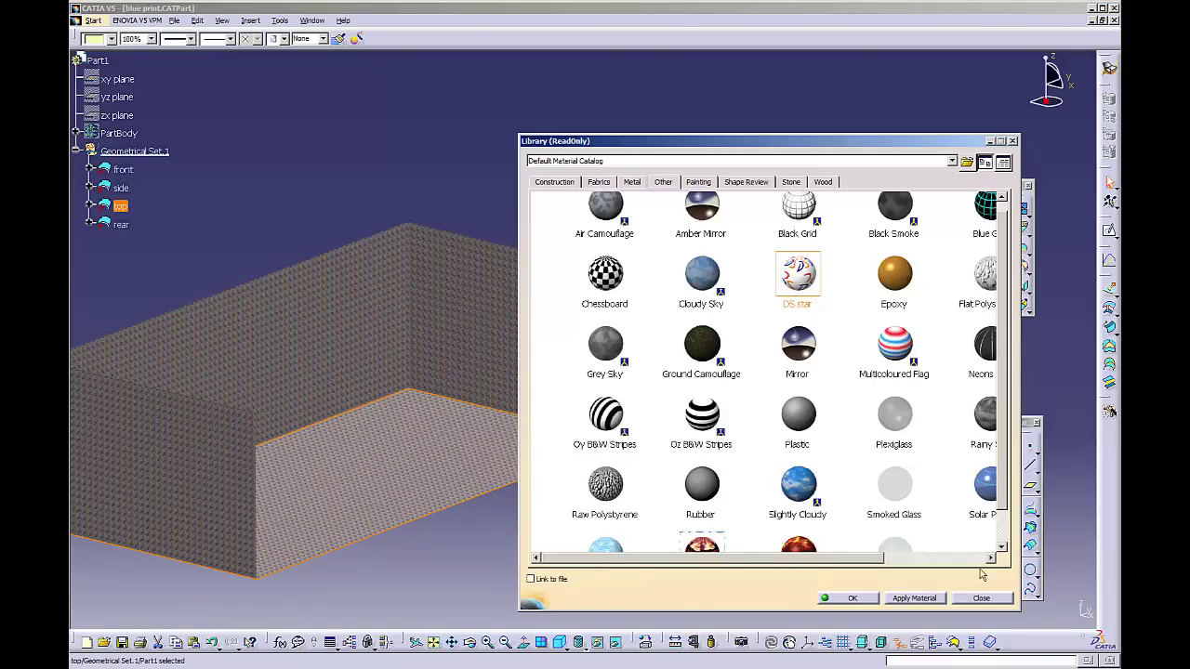
left_click(869, 605)
middle_click_drag(567, 406, 855, 323)
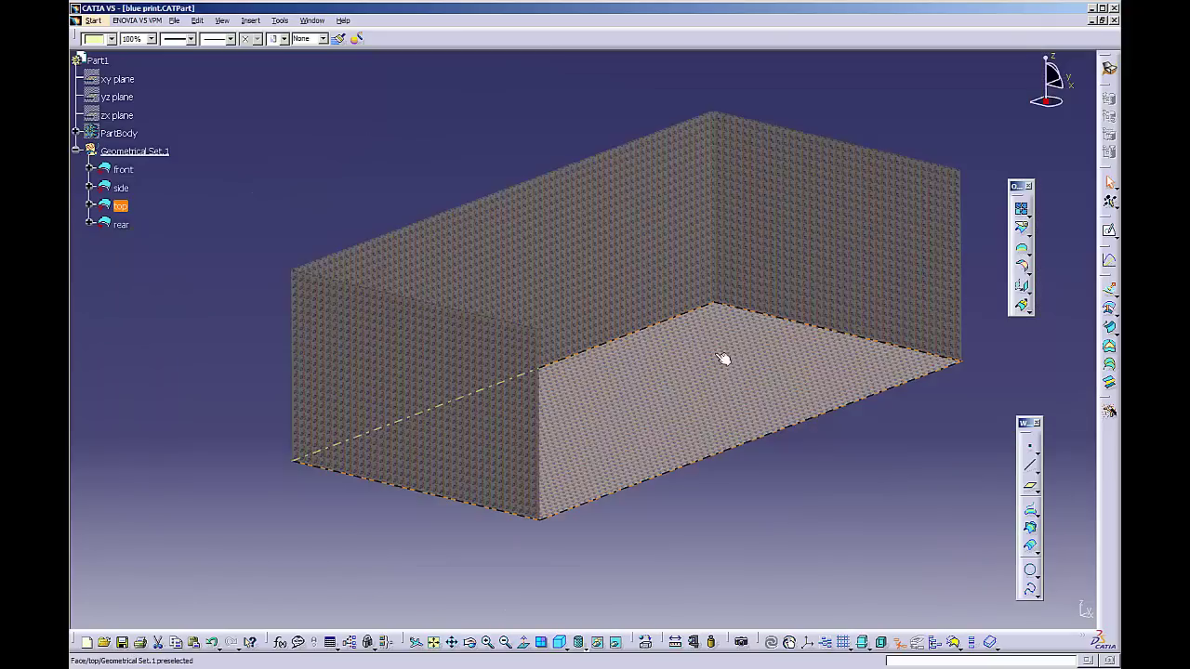
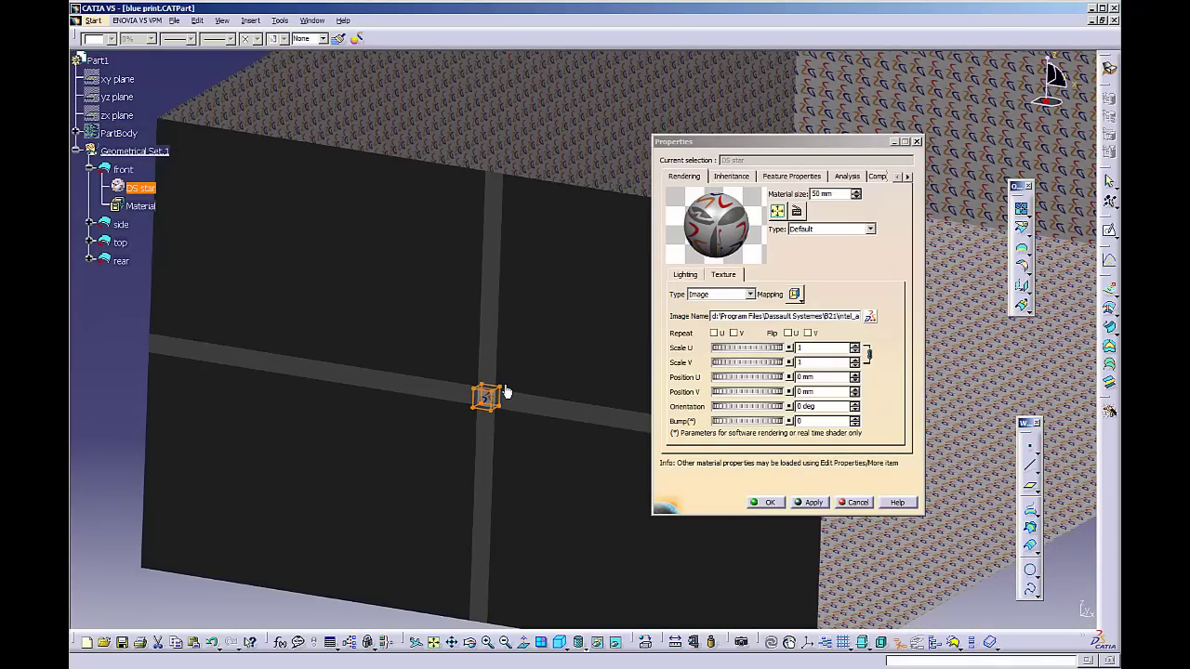
- Use the front view image as texture of the front face's DS star material and enlarge the material size to about 1184.2 mm
left_click_drag(506, 391, 640, 295)
middle_click_drag(595, 298, 581, 337)
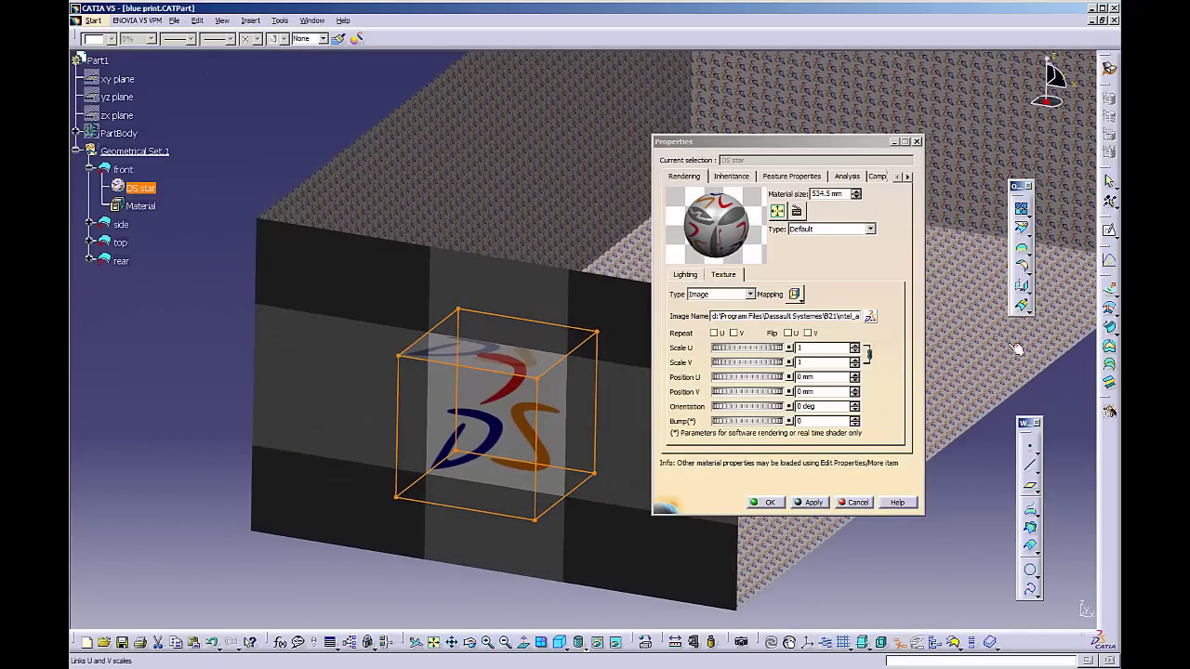
left_click(869, 318)
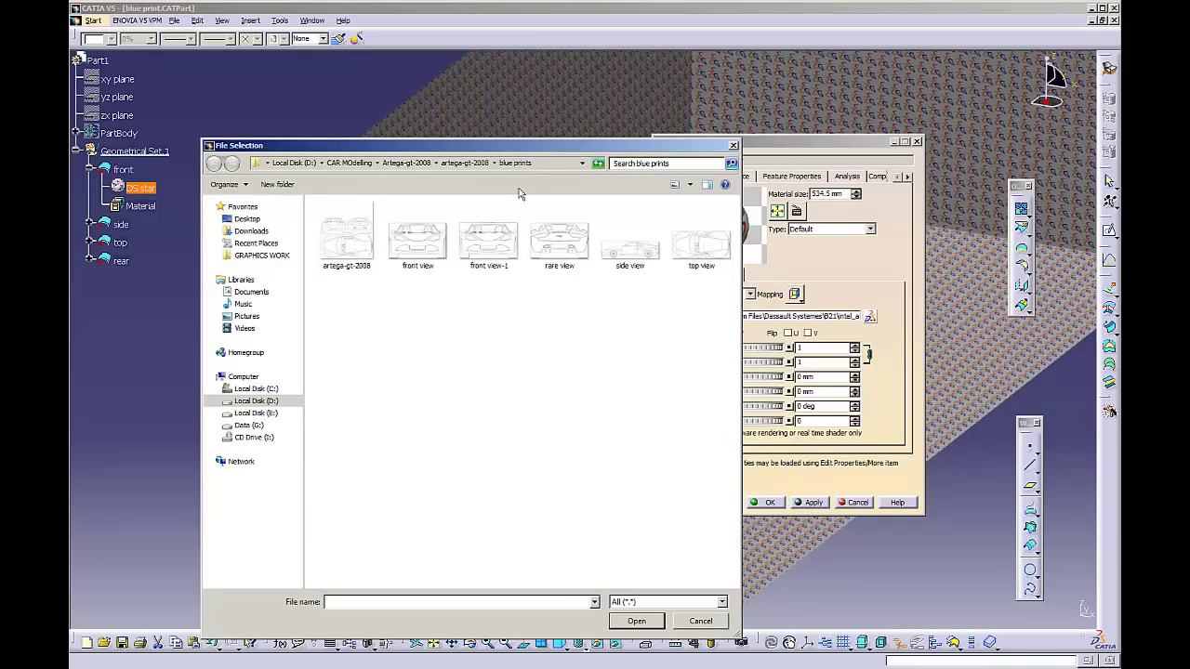
left_click(430, 261)
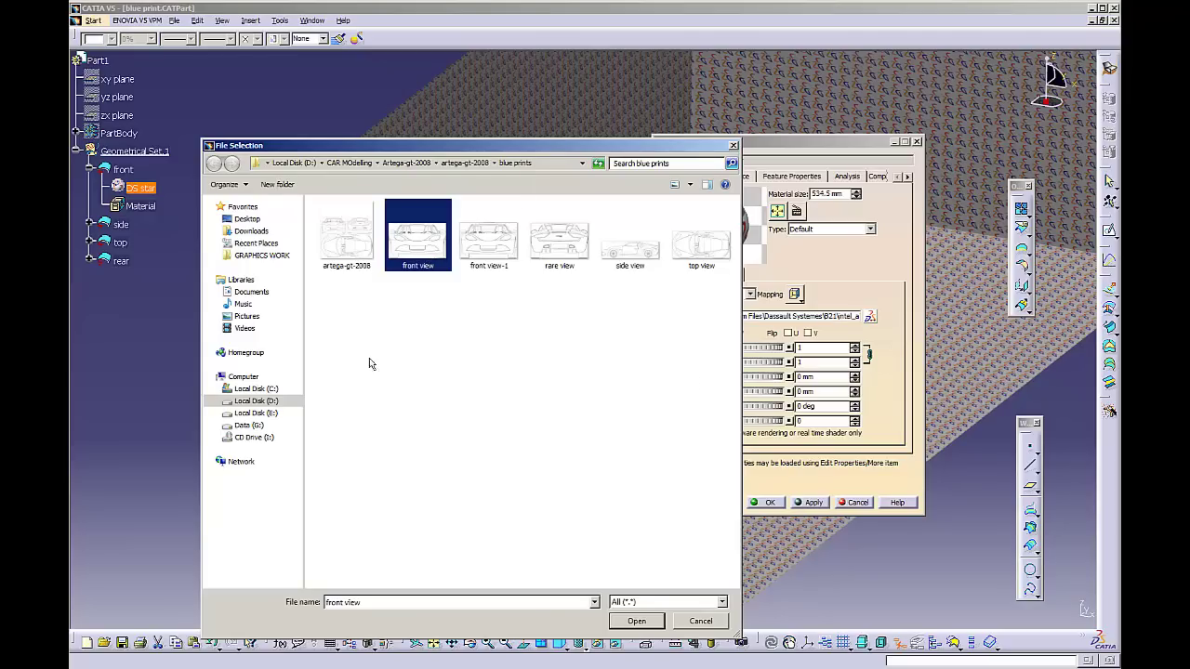
left_click(636, 621)
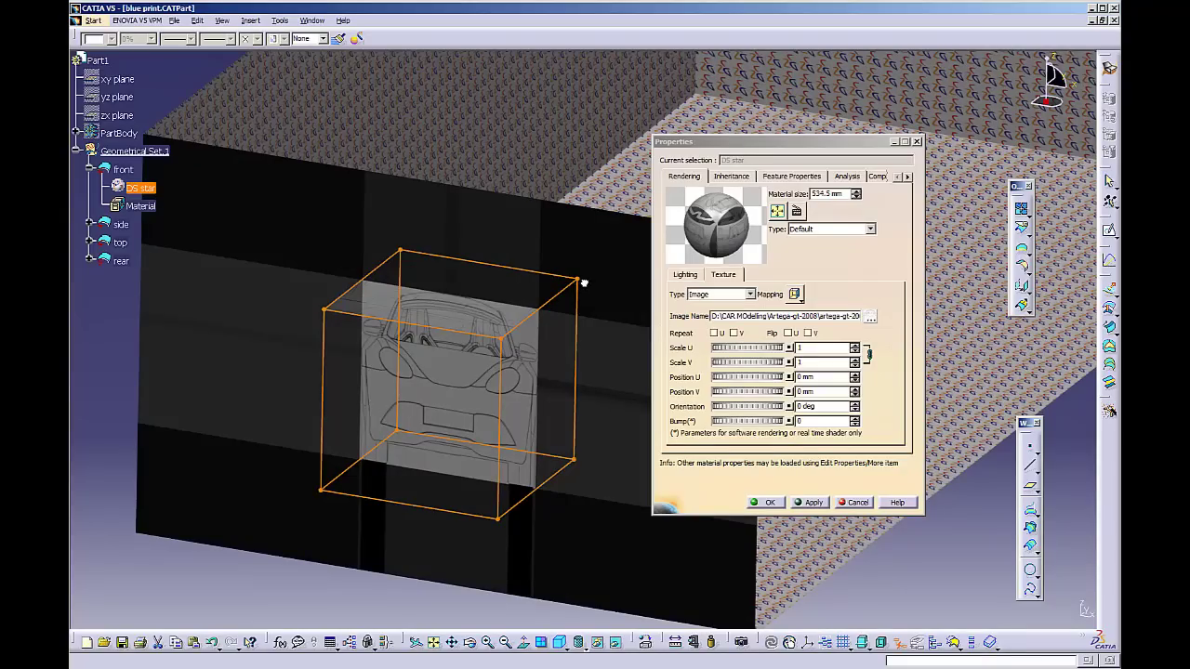
left_click_drag(583, 283, 735, 152)
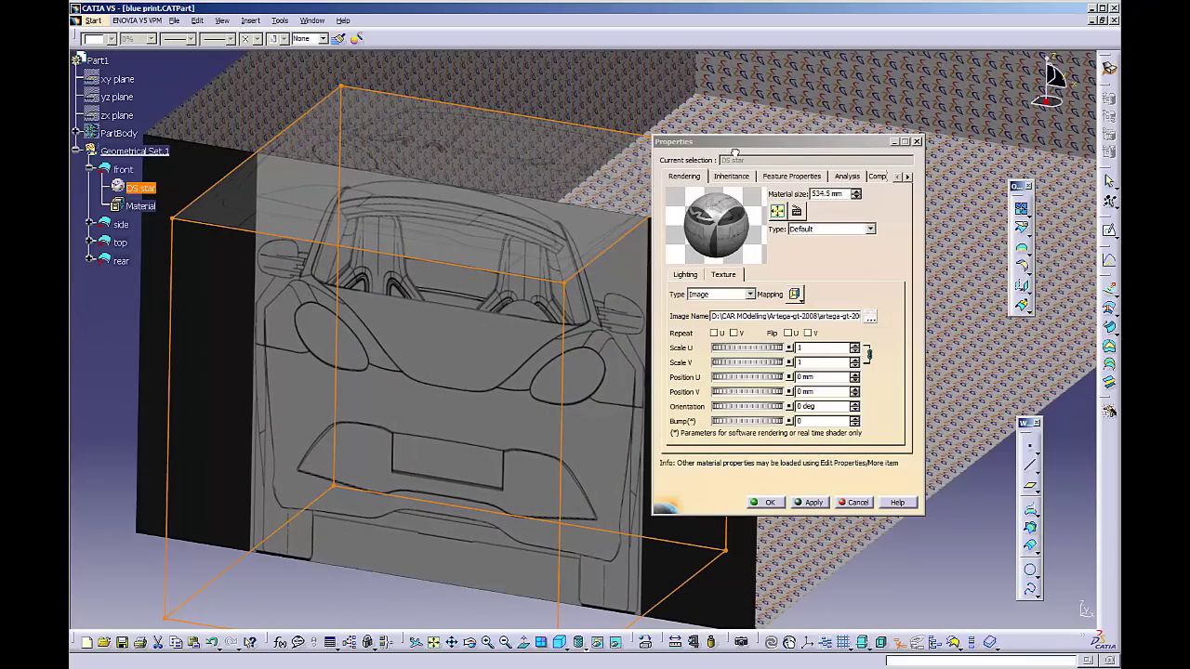
left_click_drag(734, 153, 735, 153)
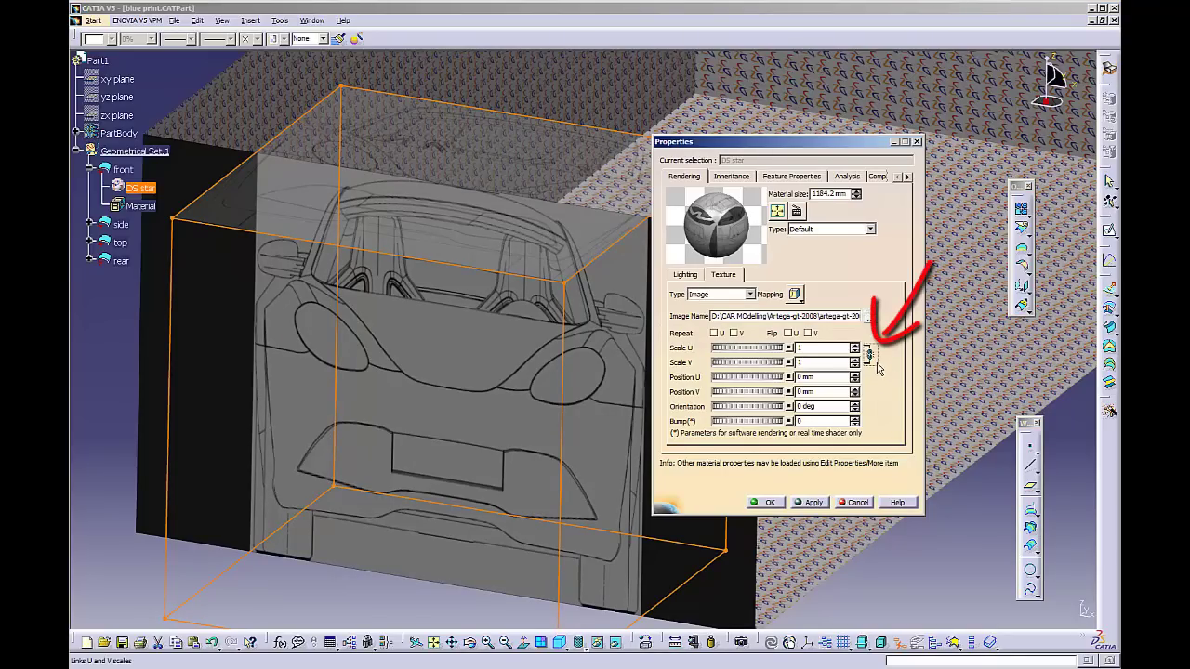
- Unlink the front texture's U and V scales and fit the image to the face with Scale U 1.58 and Scale V 0.998
left_click_drag(861, 143, 960, 149)
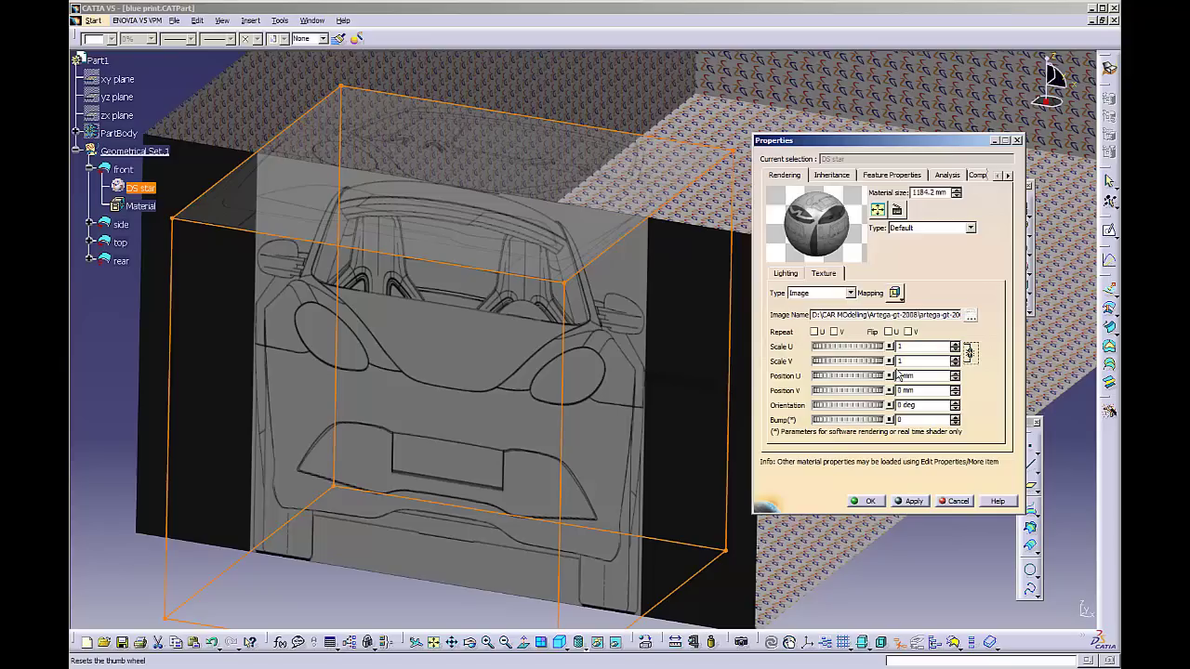
left_click_drag(847, 363, 915, 349)
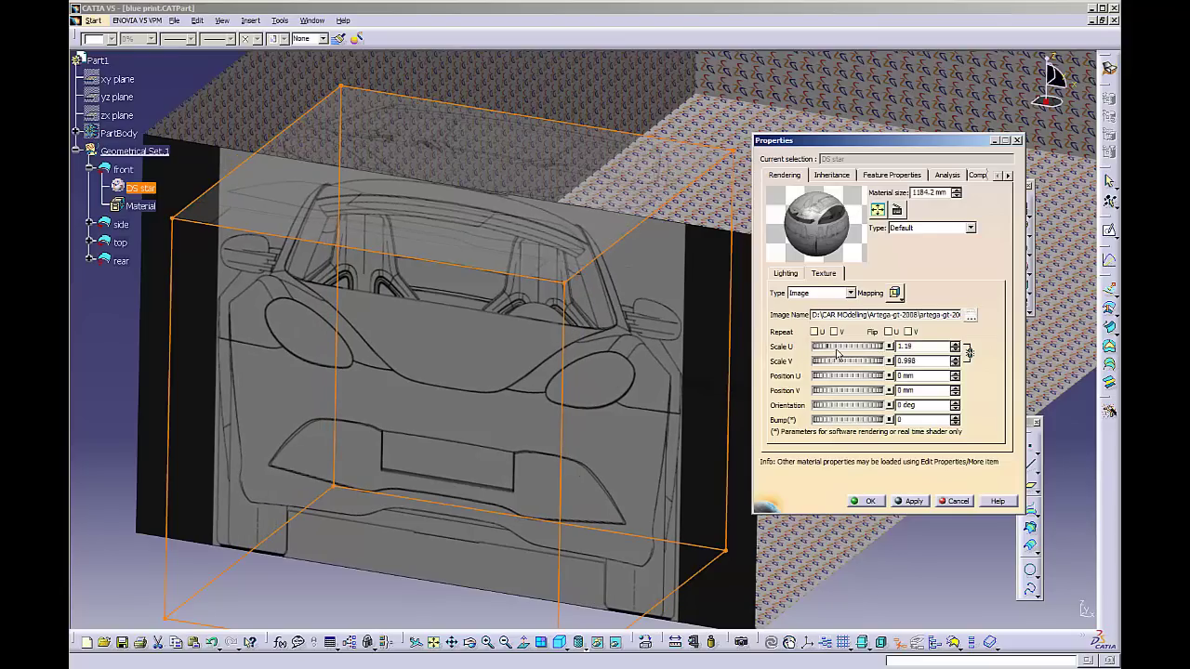
left_click_drag(841, 352, 909, 349)
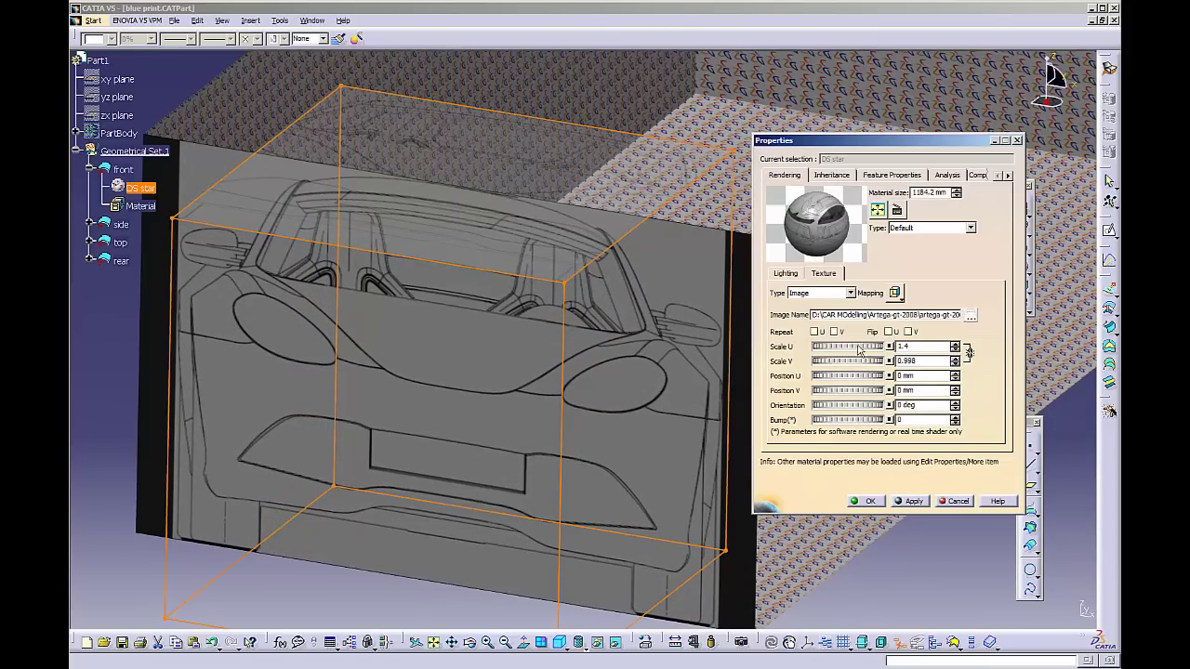
left_click_drag(962, 154, 1074, 153)
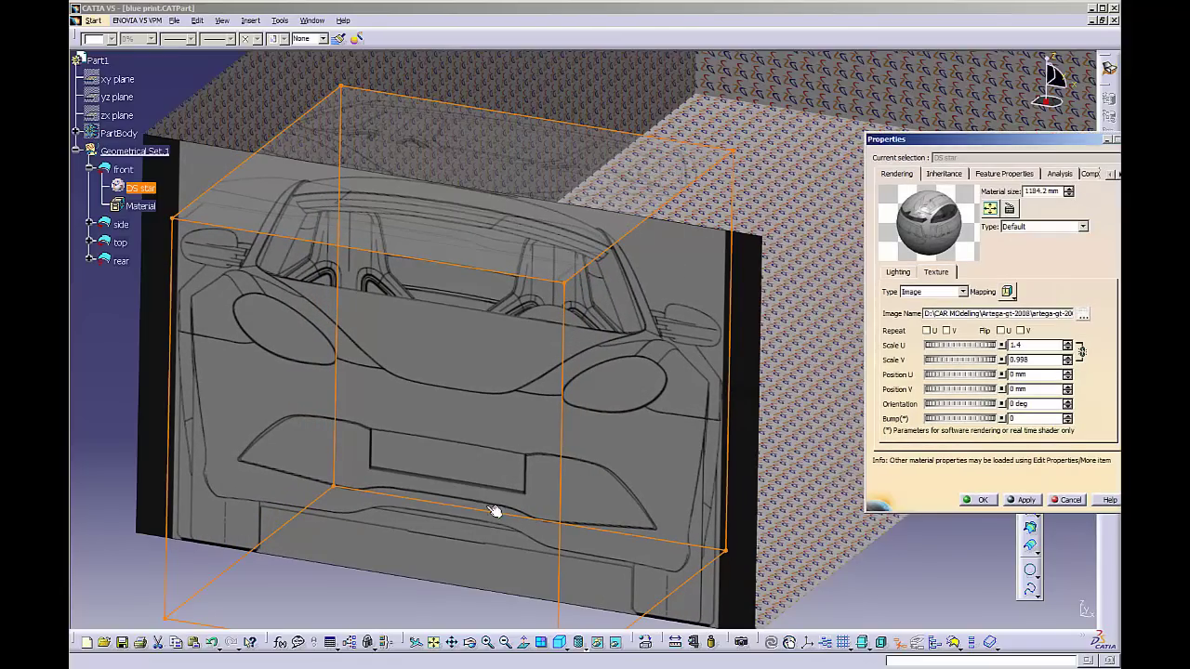
middle_click_drag(494, 511, 565, 457)
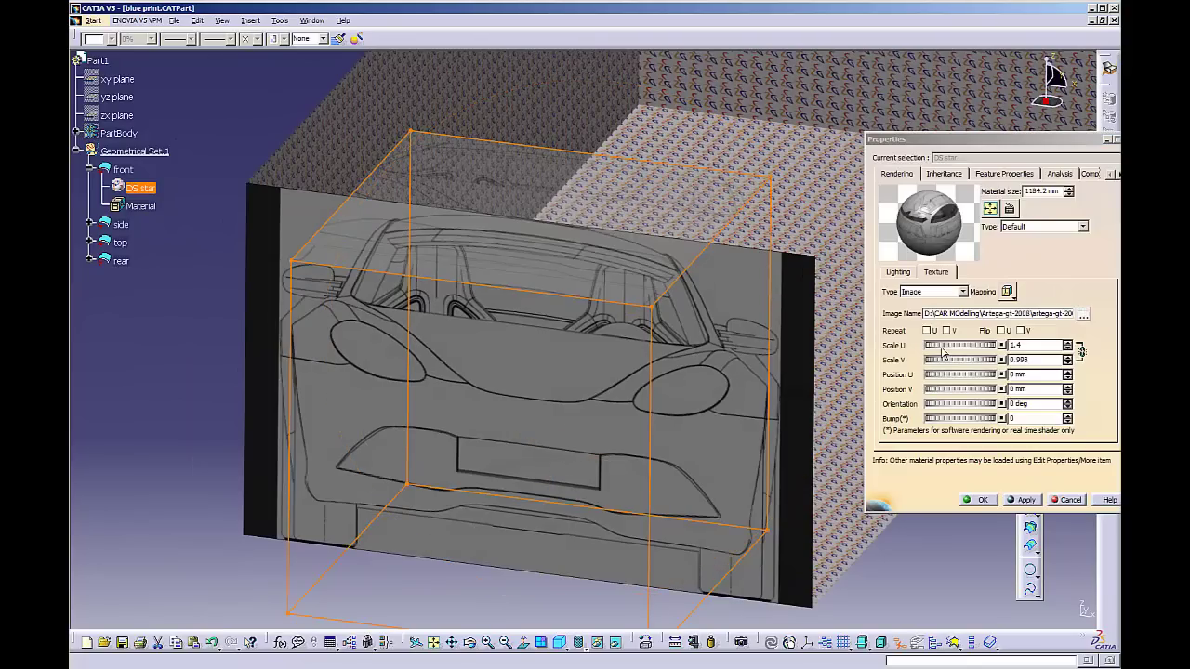
left_click_drag(947, 348, 1012, 359)
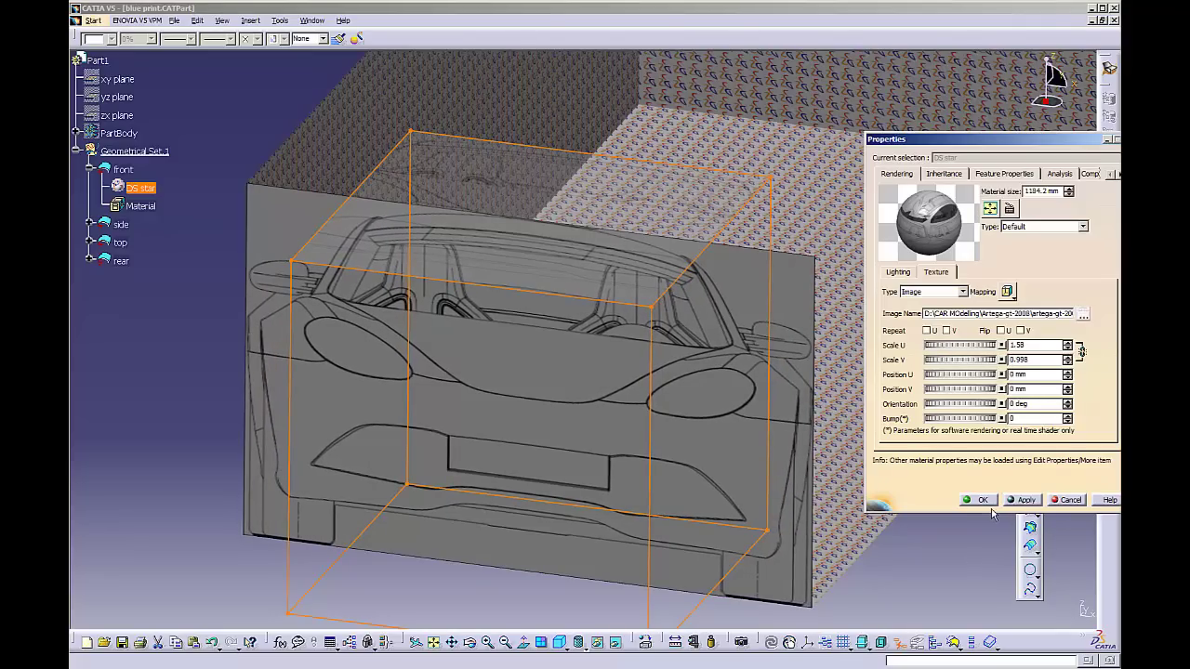
left_click(988, 504)
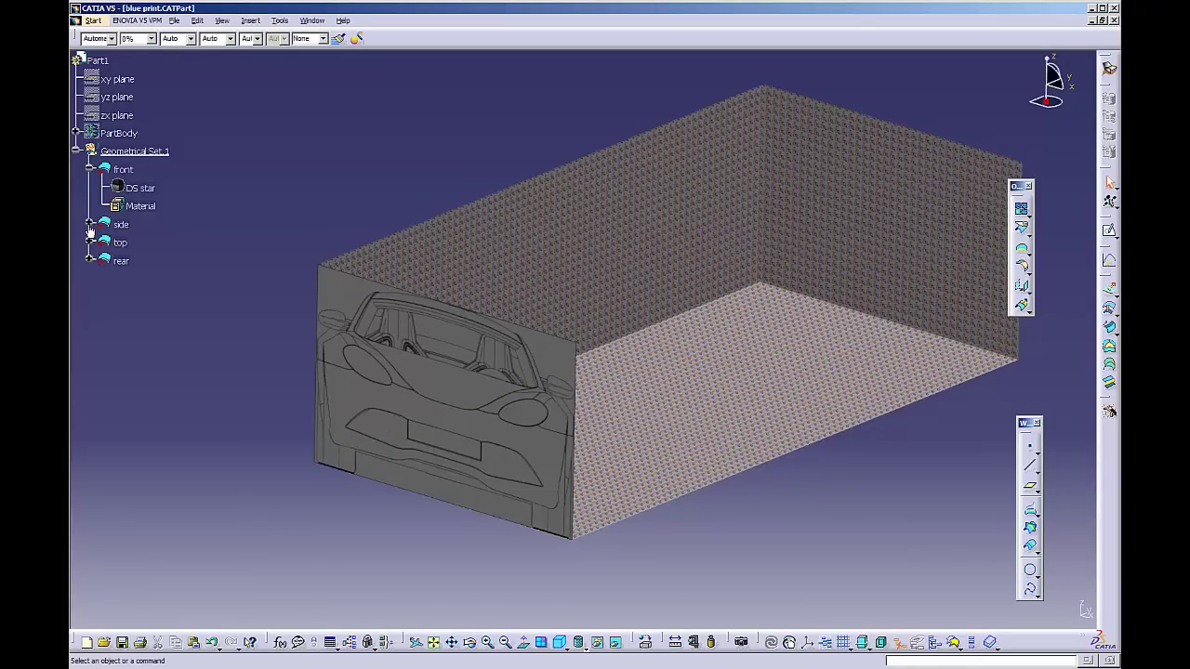
- Load the side view image as texture of the side face's DS star material
left_click(90, 225)
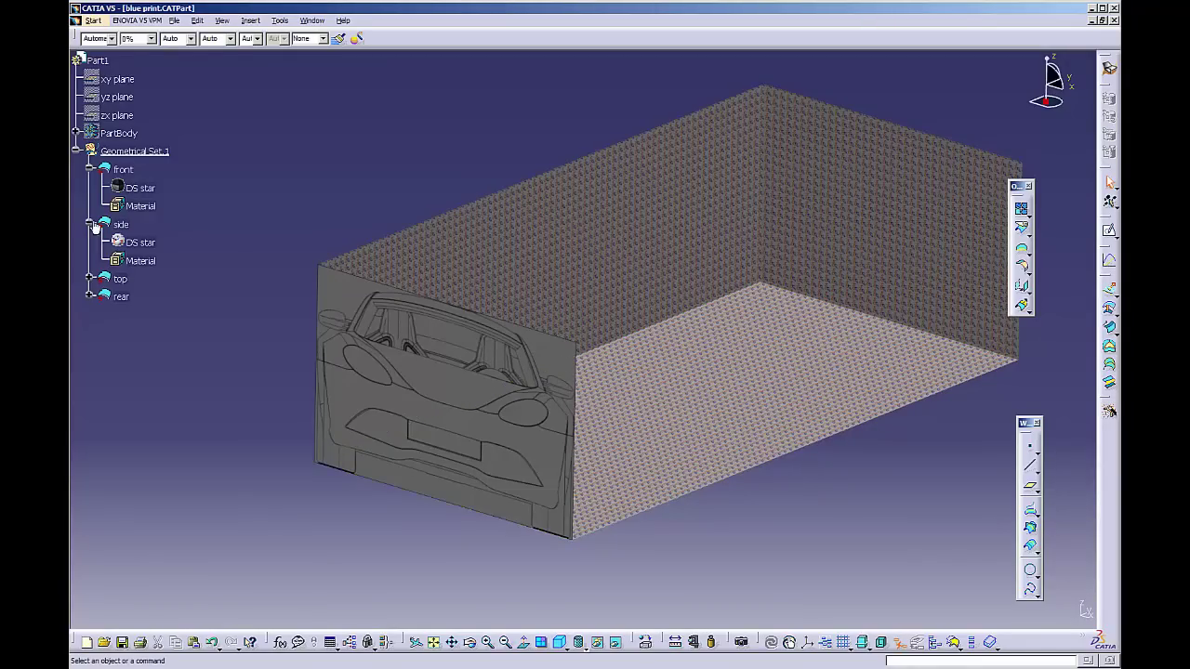
double_click(149, 243)
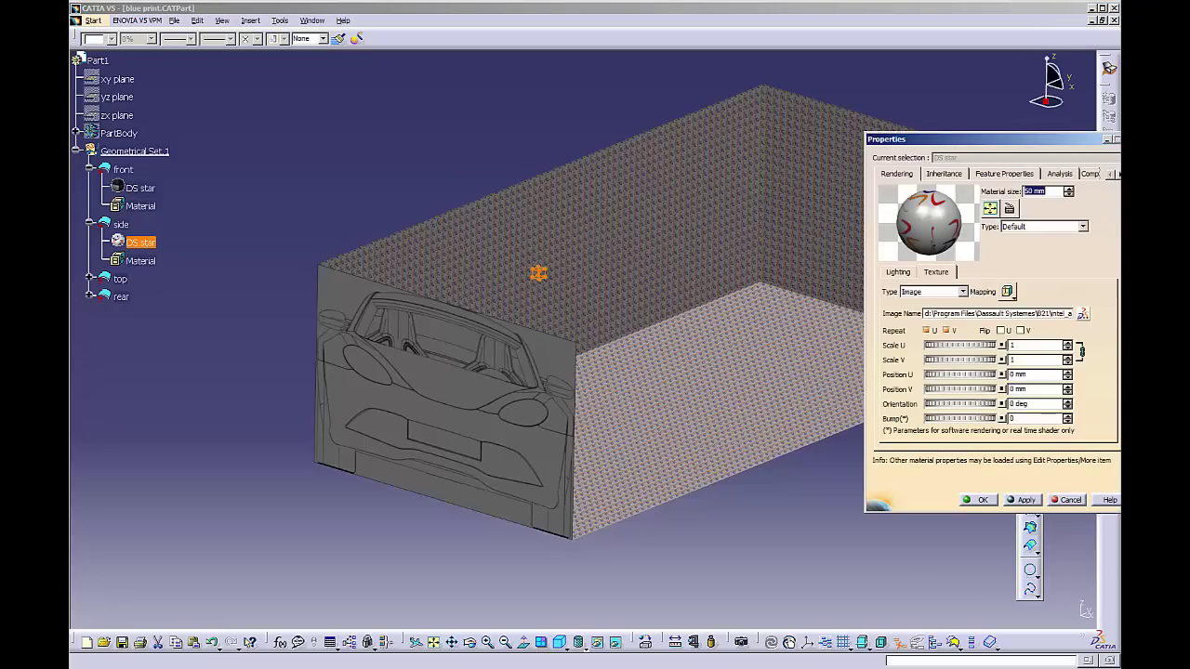
left_click(1083, 313)
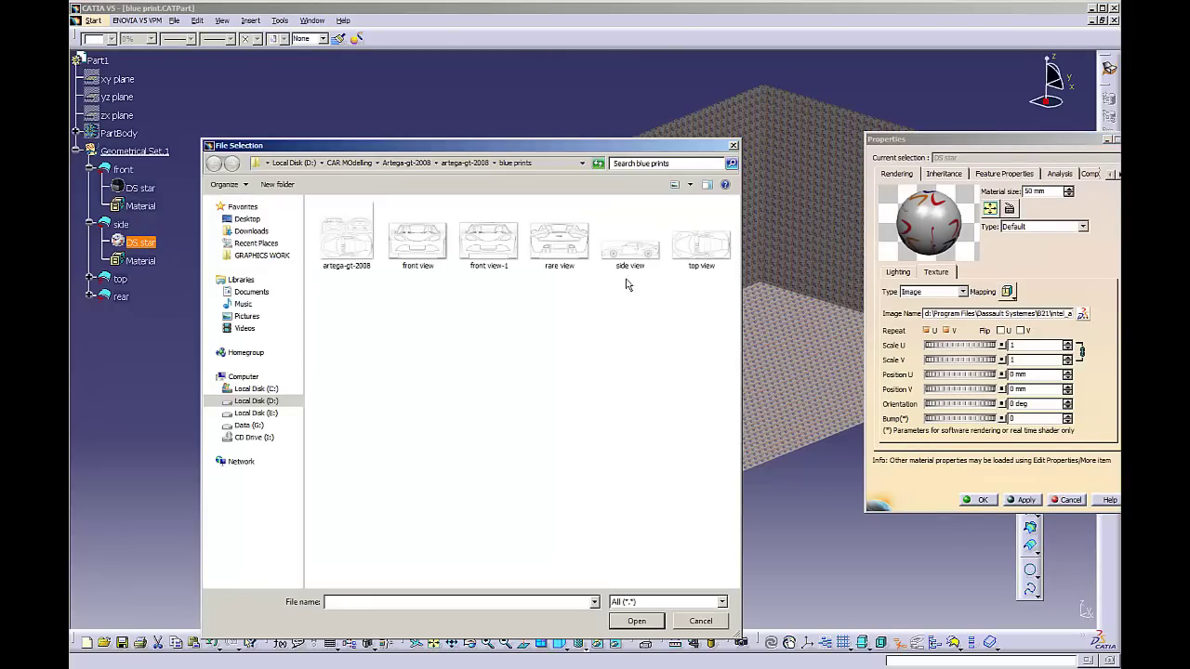
left_click(651, 265)
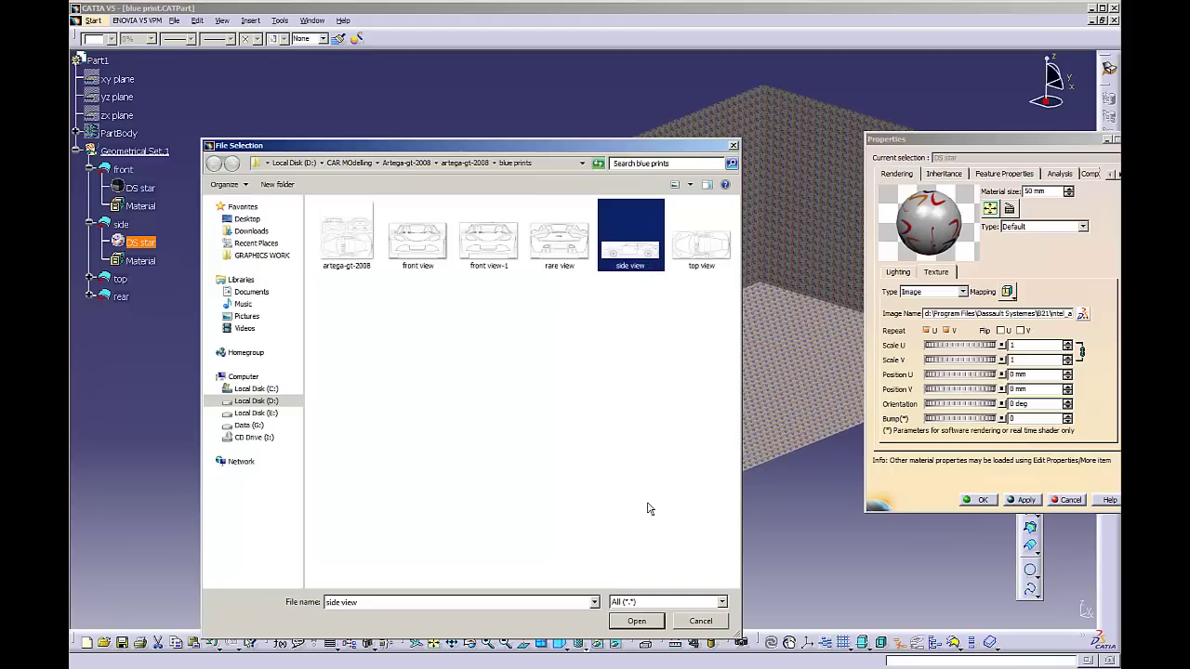
left_click(636, 621)
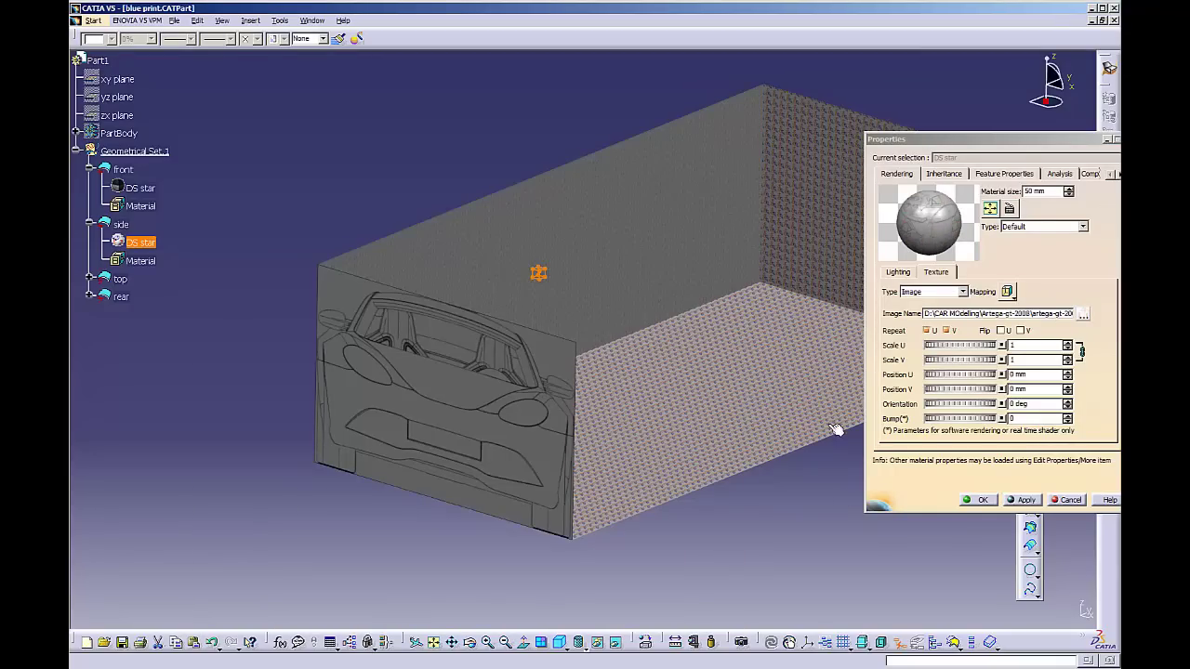
- Turn off U and V repetition of the side face's texture and enlarge its material size to about 1187.9 mm
middle_click_drag(691, 399, 634, 364)
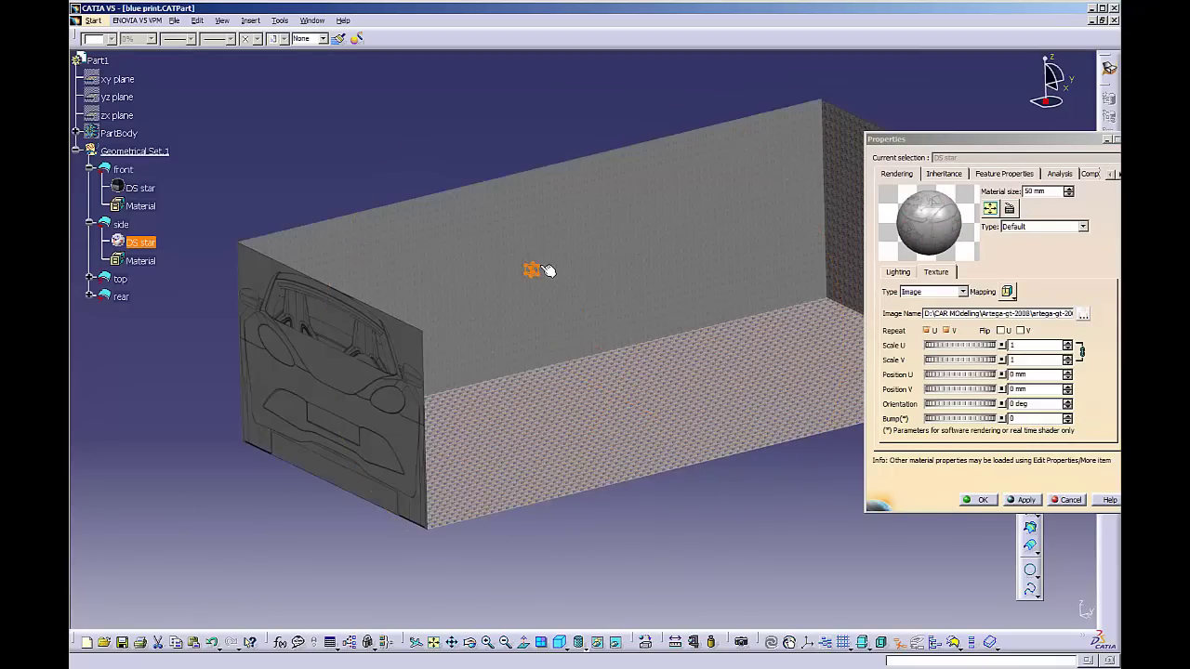
middle_click_drag(595, 285, 640, 291)
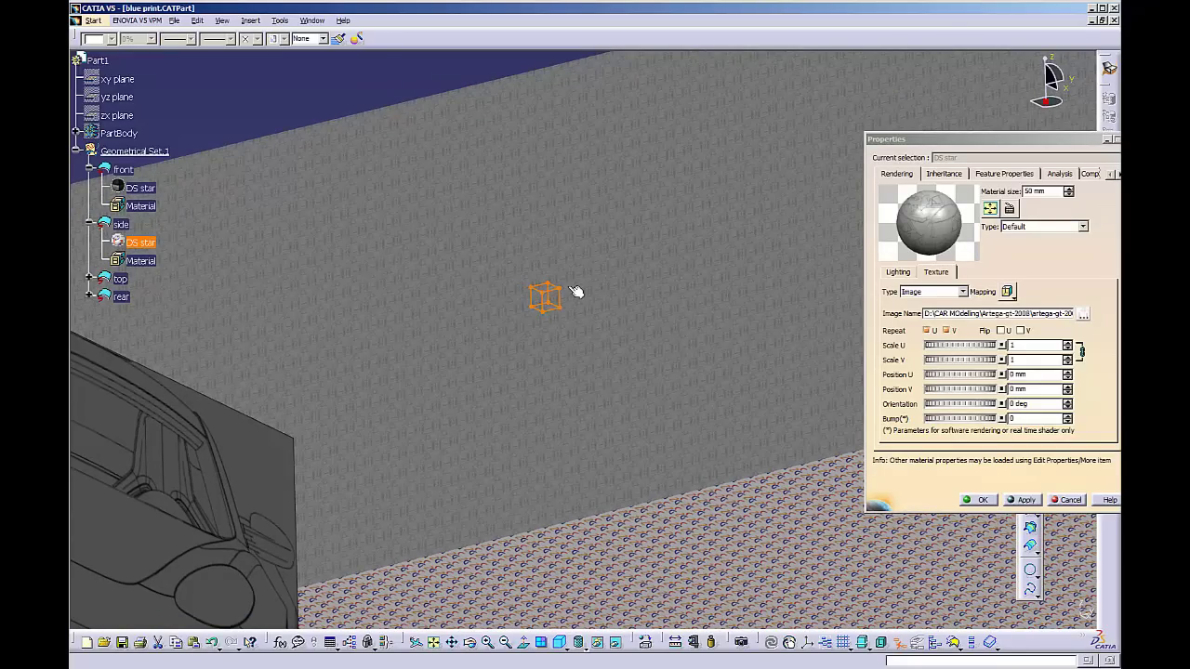
left_click_drag(563, 296, 797, 188)
mouse_move(587, 427)
middle_mouse_down()
mouse_move(614, 331)
mouse_move(474, 436)
mouse_move(430, 431)
mouse_move(595, 418)
middle_mouse_up()
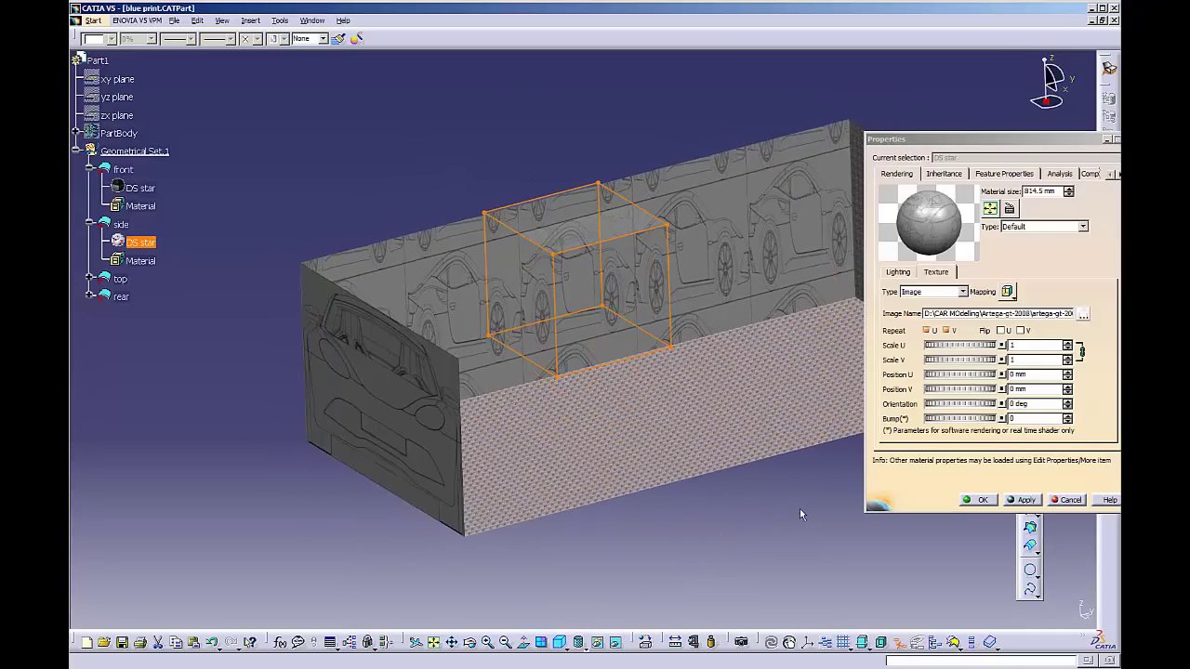
left_click(946, 330)
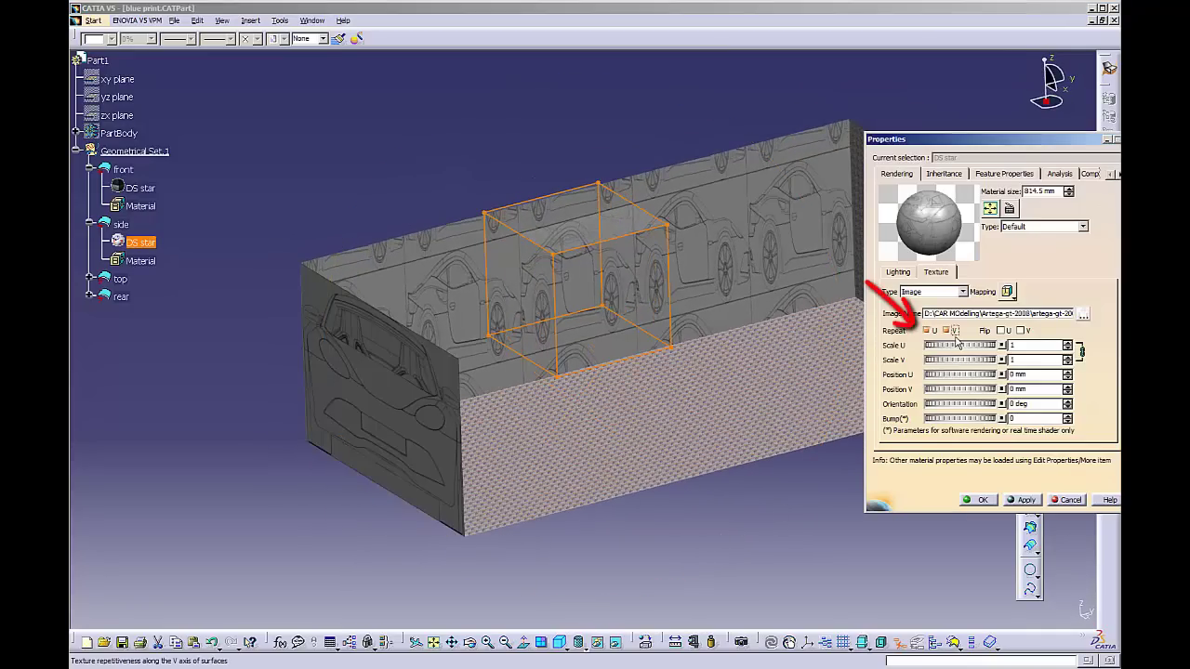
left_click(927, 331)
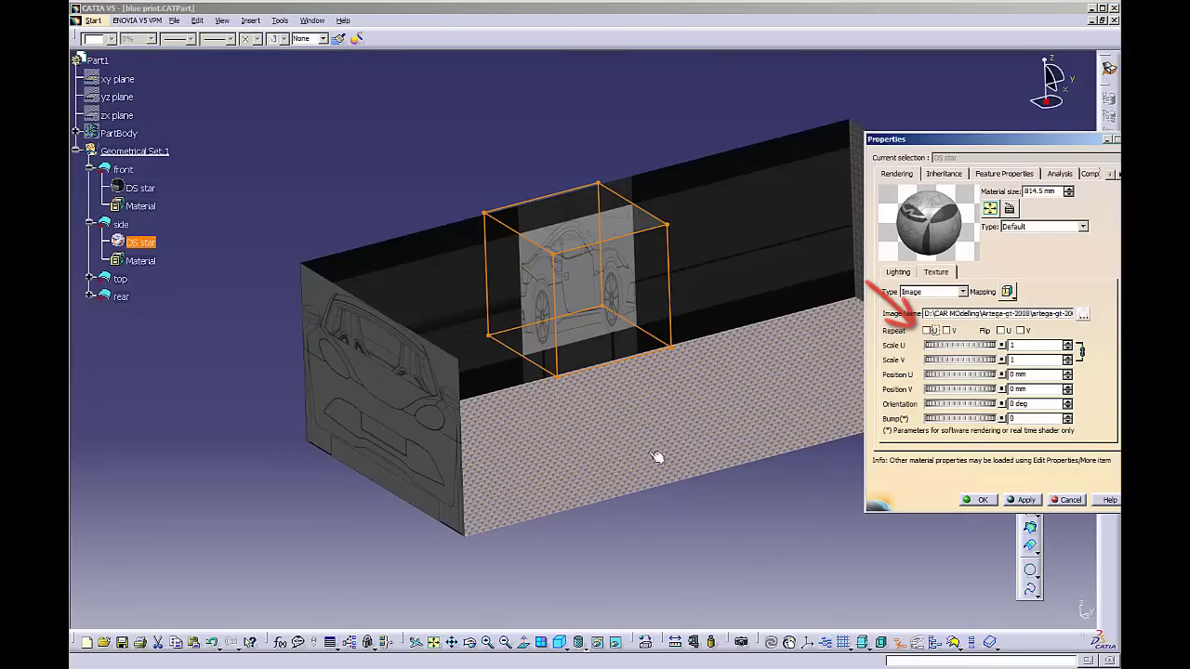
middle_click_drag(659, 456, 603, 450, "ctrl")
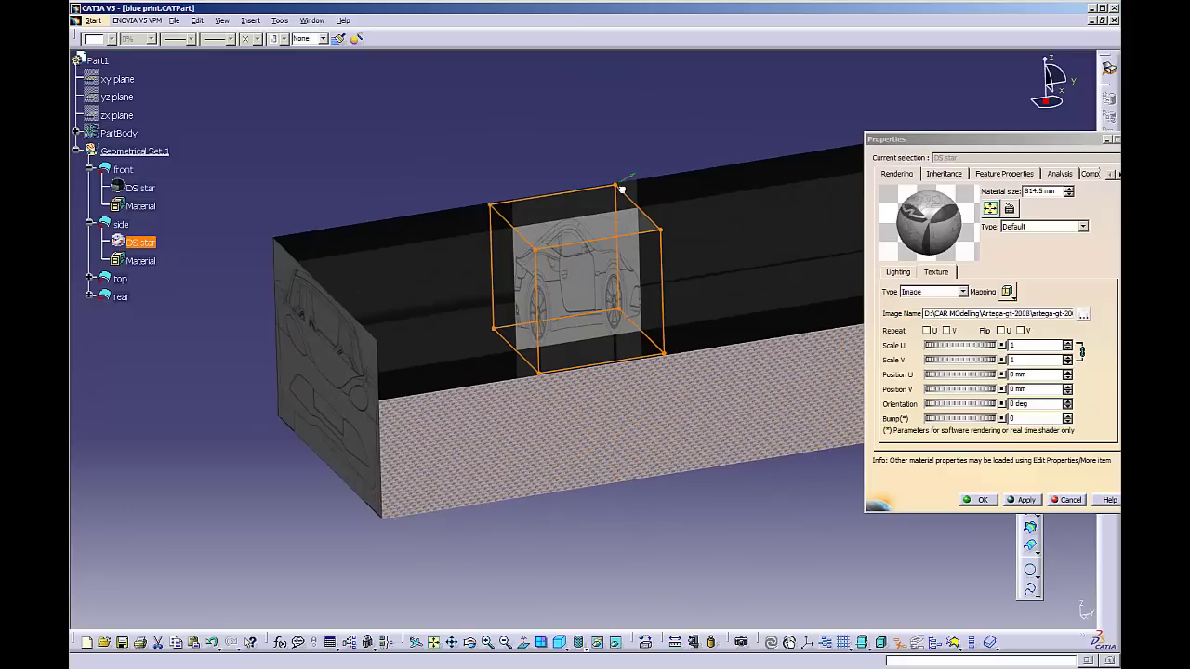
left_click_drag(621, 189, 692, 172)
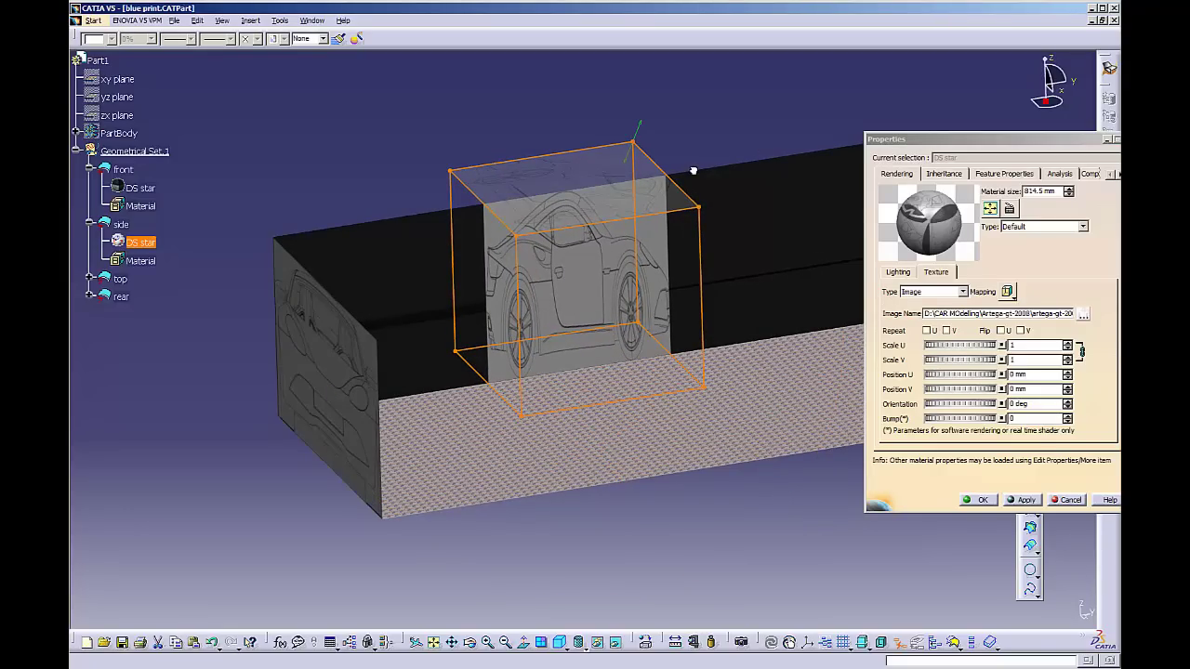
- Flip the side texture along U and unlink its U and V scales
left_click(1001, 330)
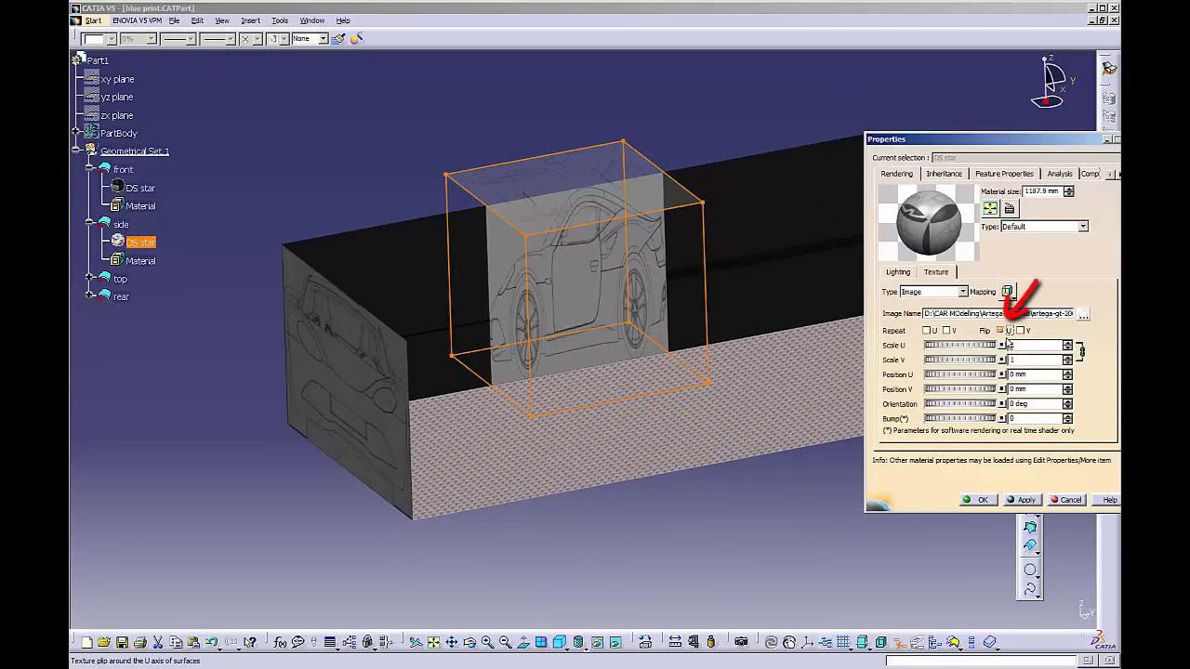
middle_click_drag(595, 353, 545, 332)
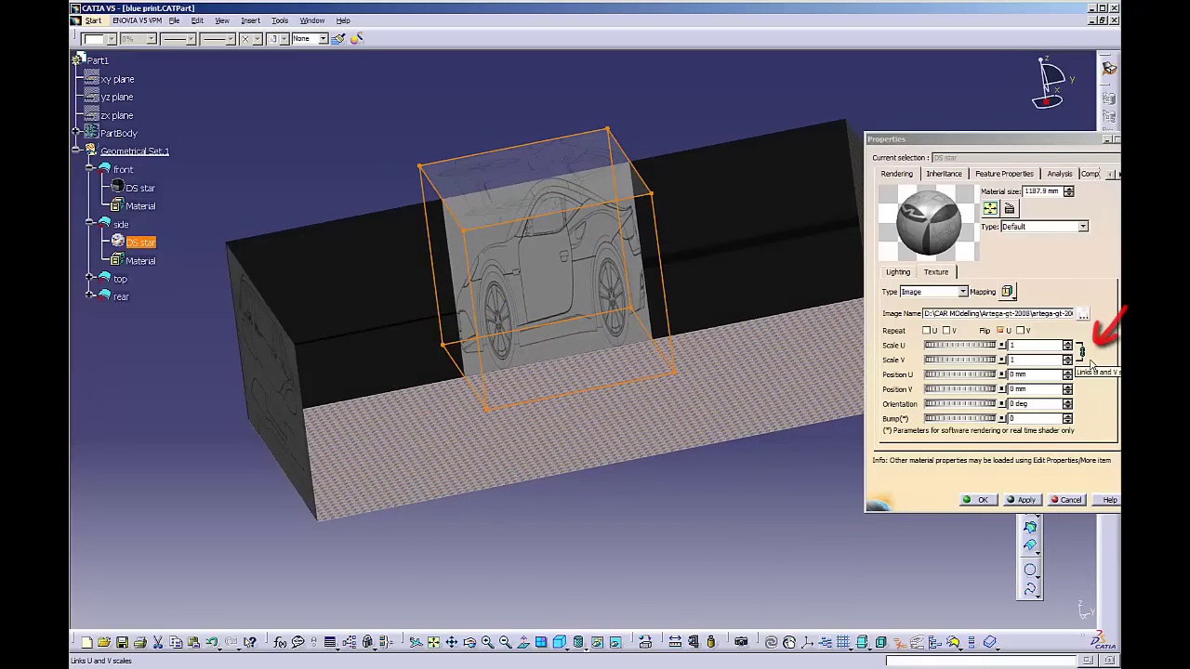
left_click(1081, 352)
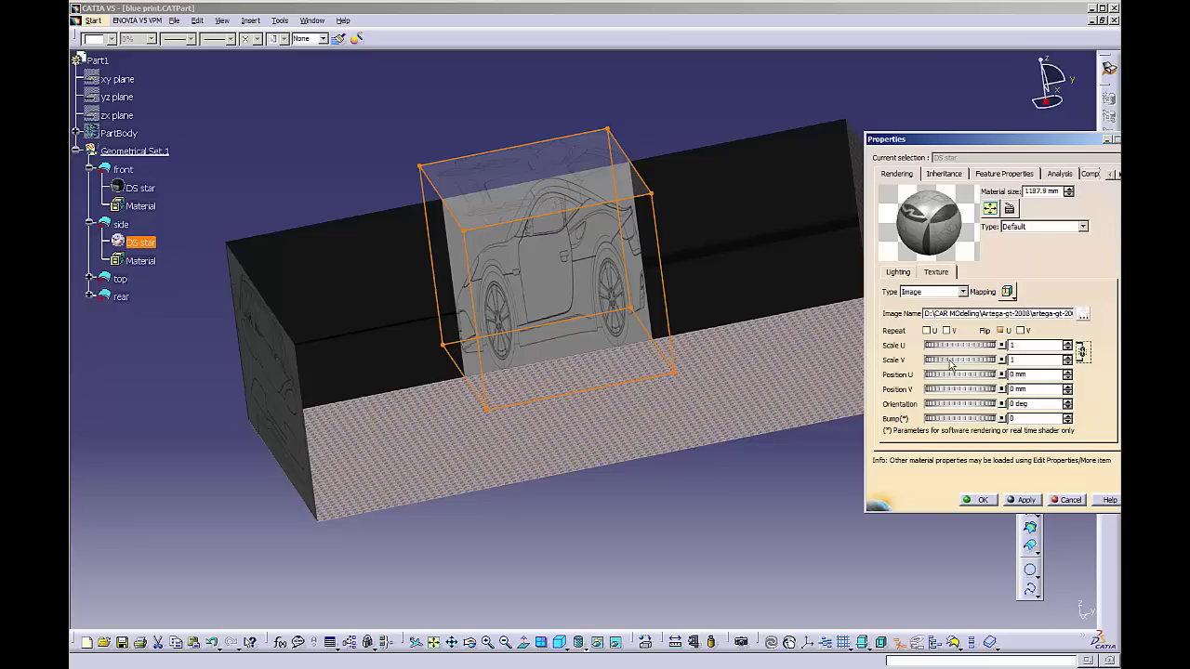
- Fit the side view image to the side face with Scale U 3.3 and Scale V 0.994, and accept the material properties
left_click_drag(952, 361, 1116, 342)
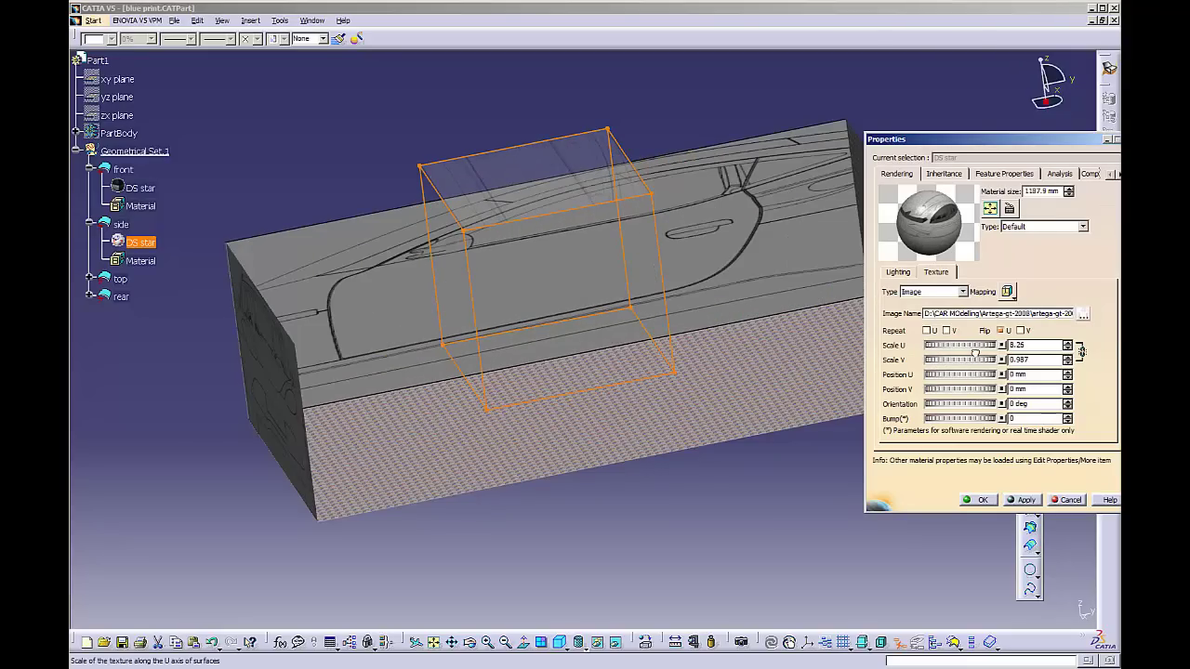
left_click_drag(896, 359, 1007, 358)
left_click(1004, 345)
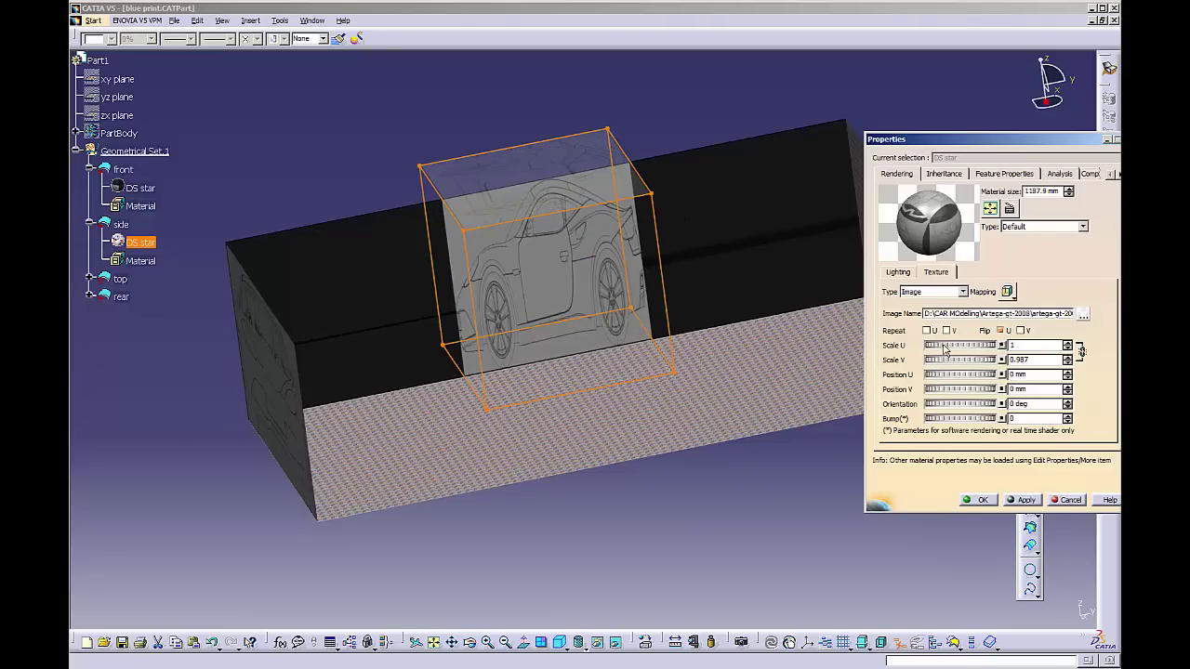
left_click_drag(944, 346, 1082, 354)
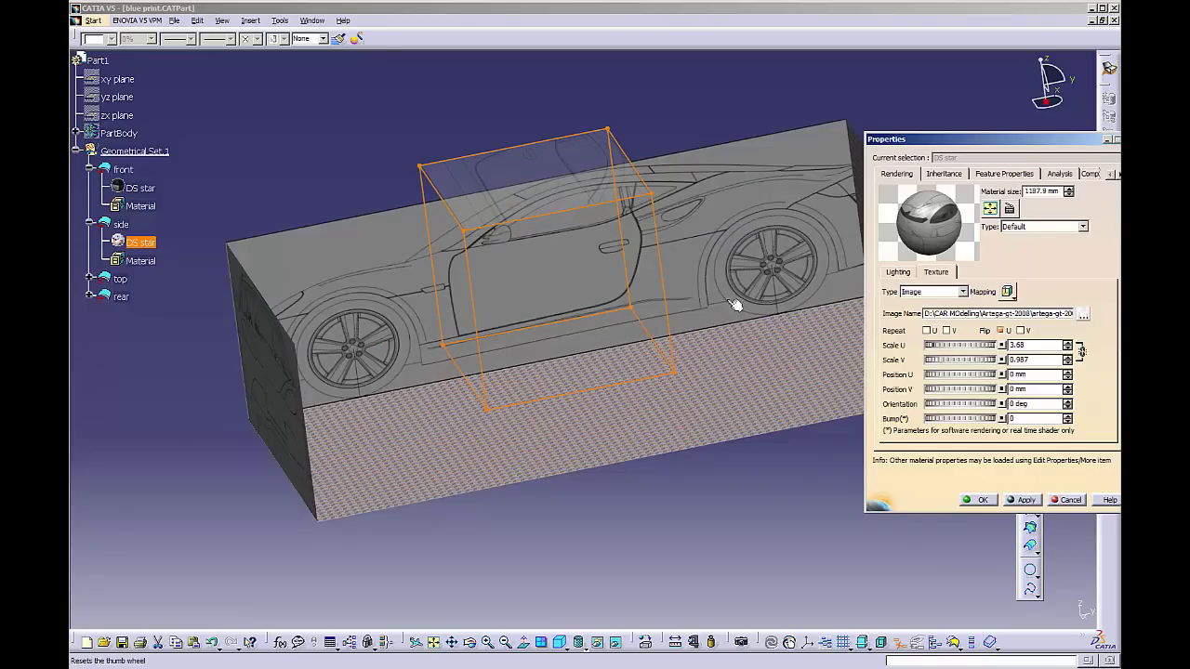
middle_click_drag(735, 304, 500, 357)
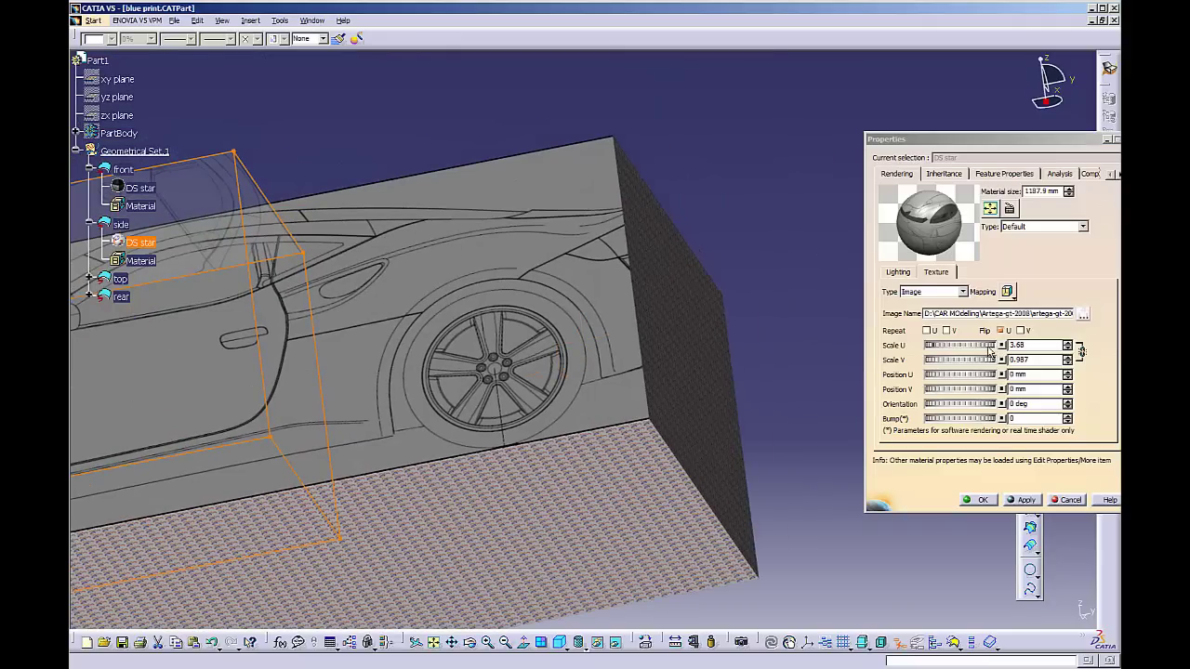
left_click_drag(990, 350, 939, 355)
middle_click_drag(389, 385, 451, 334)
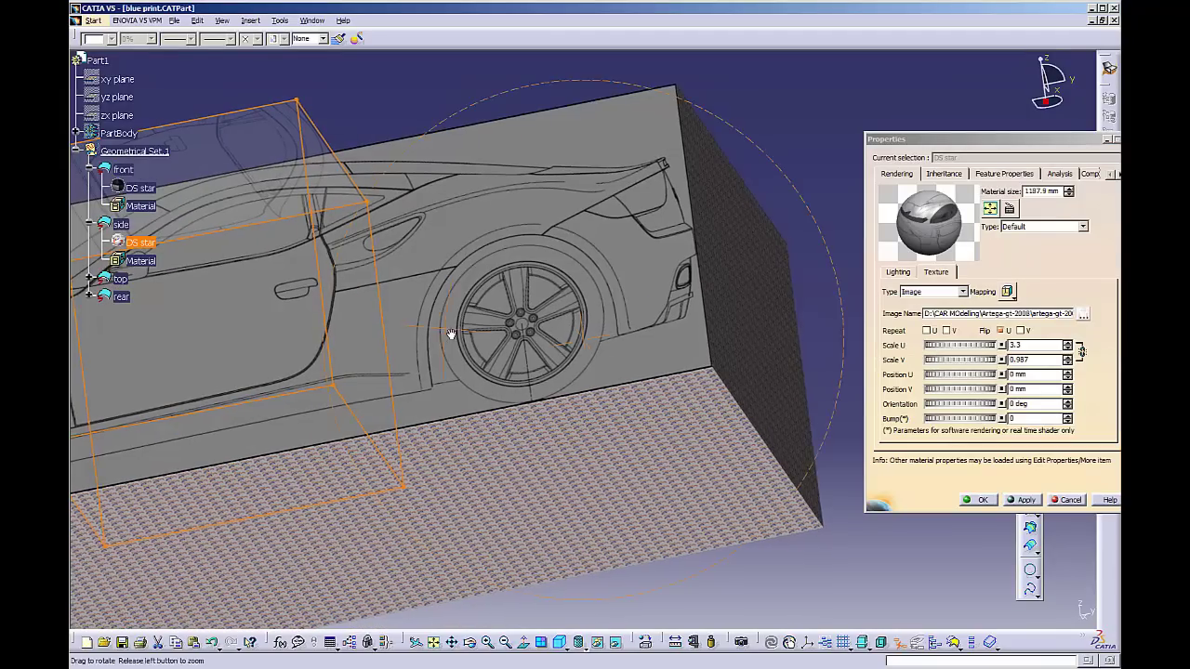
left_click_drag(932, 361, 957, 364)
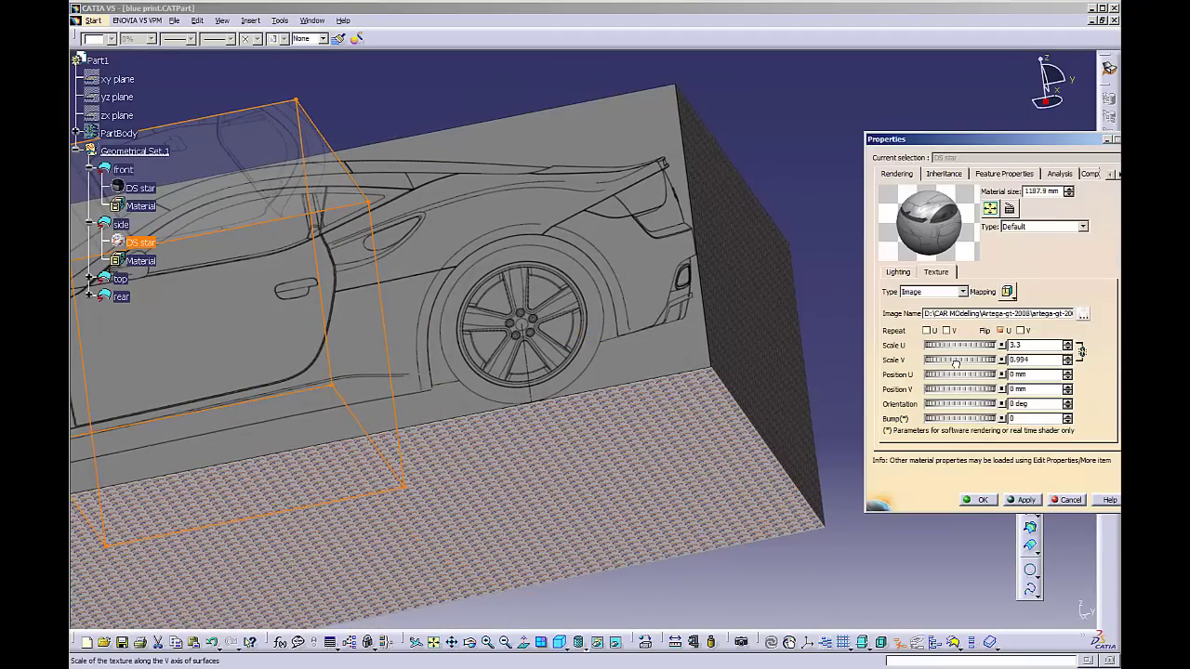
middle_click_drag(525, 339, 743, 415)
left_click(981, 501)
- Load the "rare view" image as texture of the rear face's DS star material
middle_click_drag(995, 507, 642, 399)
middle_click_drag(251, 332, 330, 333)
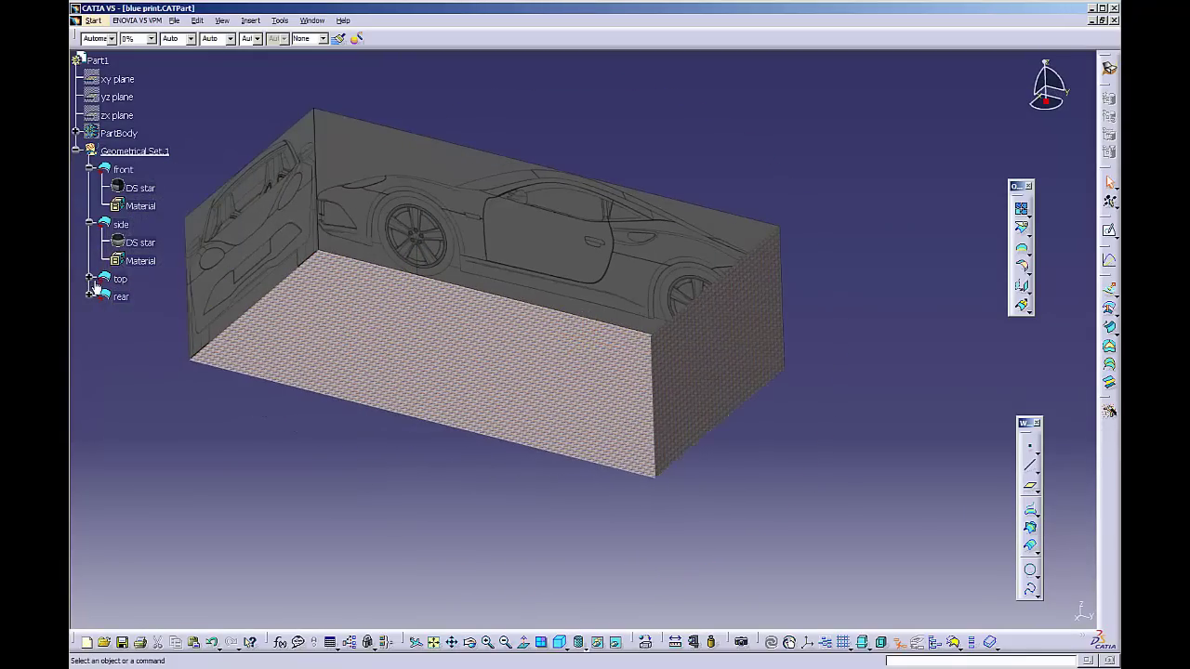
left_click(89, 279)
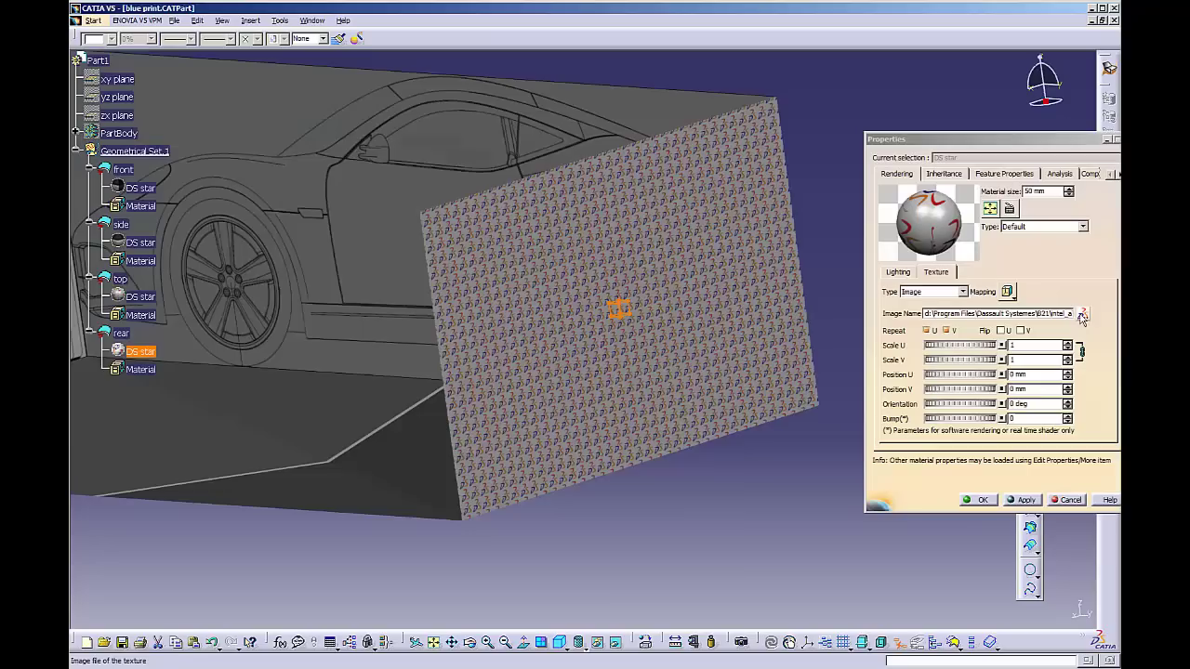
left_click(1082, 313)
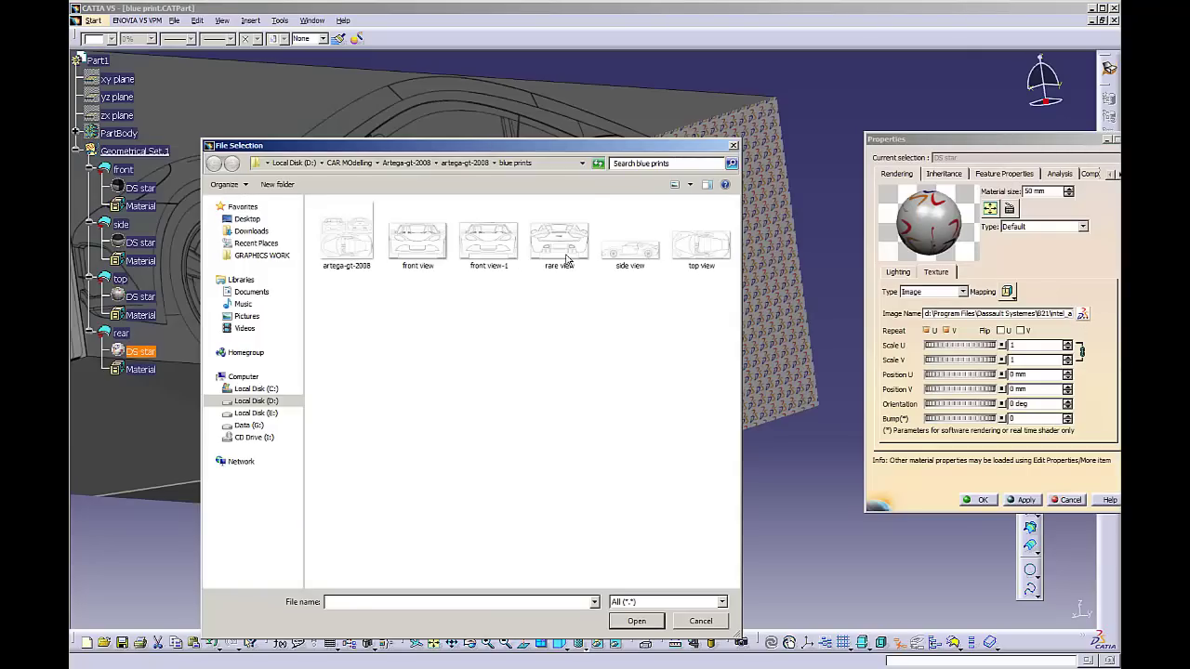
left_click(567, 261)
left_click(642, 622)
- Turn off U and V repetition of the rear texture and enlarge its material until the car image spans the face's height
middle_click_drag(632, 512, 666, 408)
left_click(928, 330)
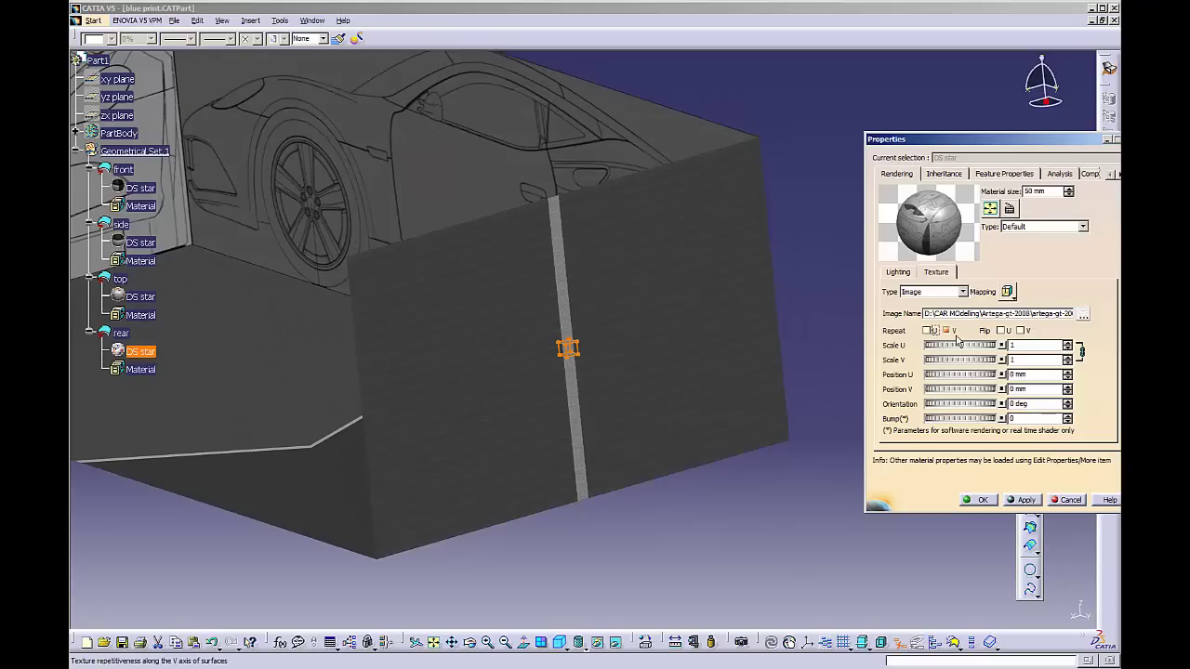
left_click(946, 330)
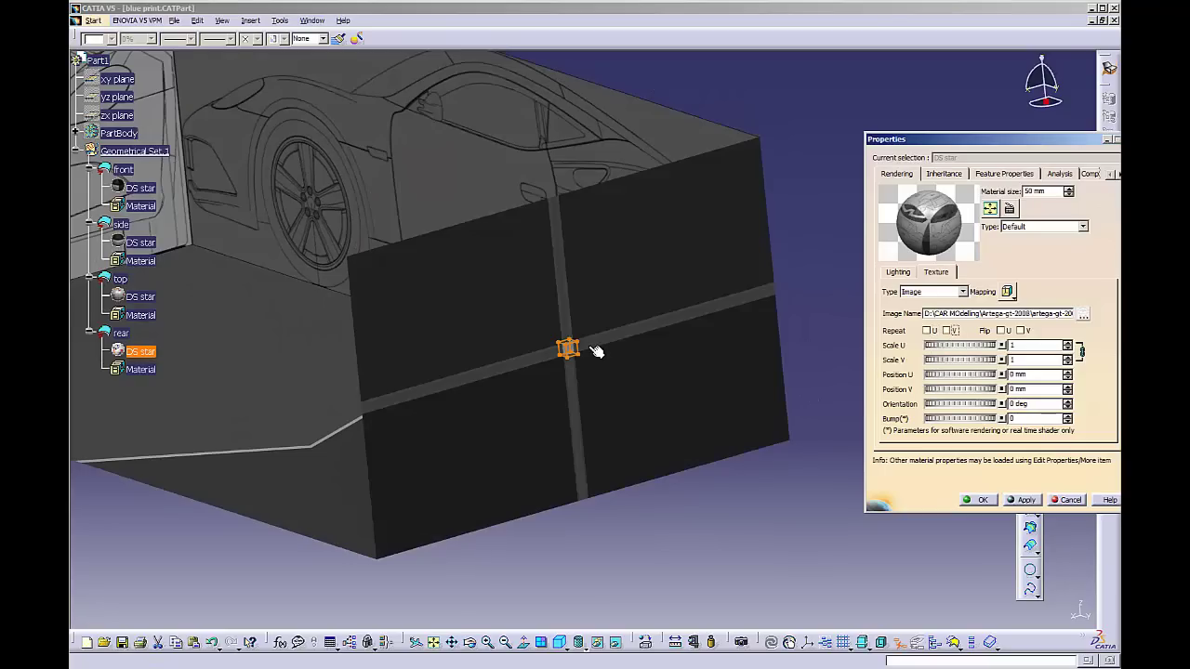
left_click_drag(584, 347, 777, 191)
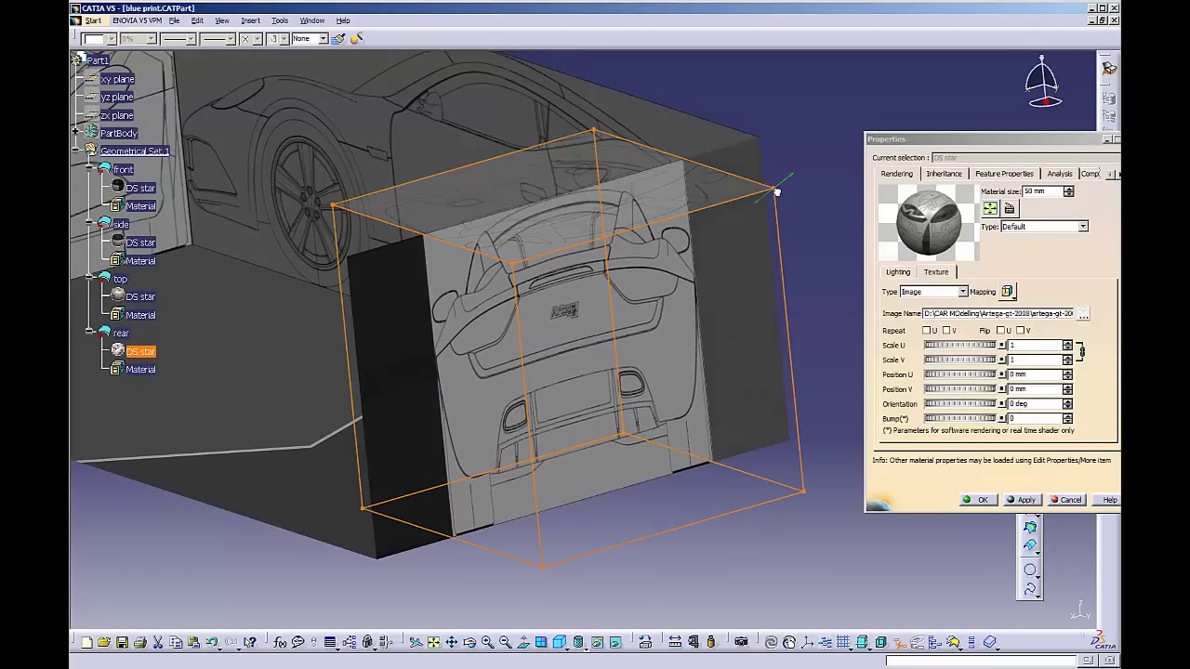